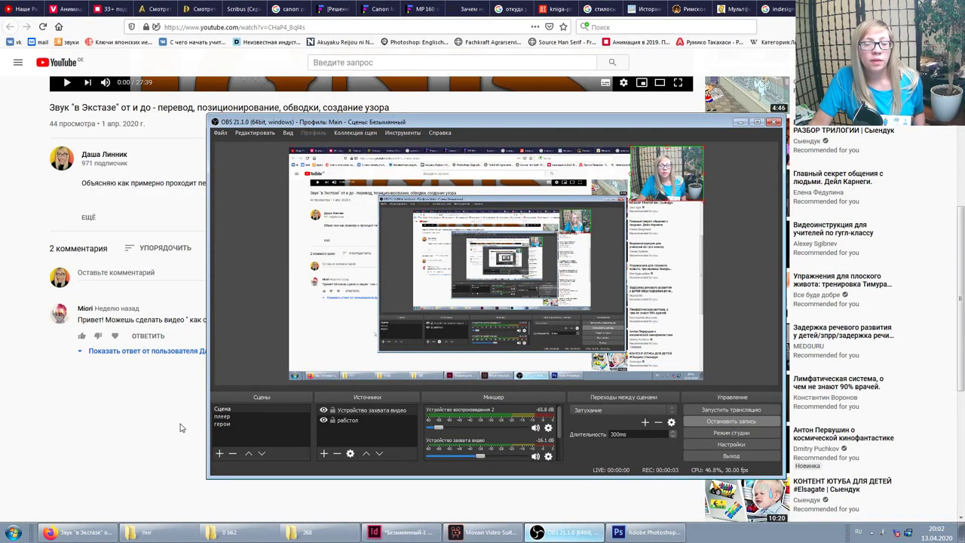
# Bring the YouTube page in Firefox to the front, then return to the OBS window.
pyautogui.click(103, 407)
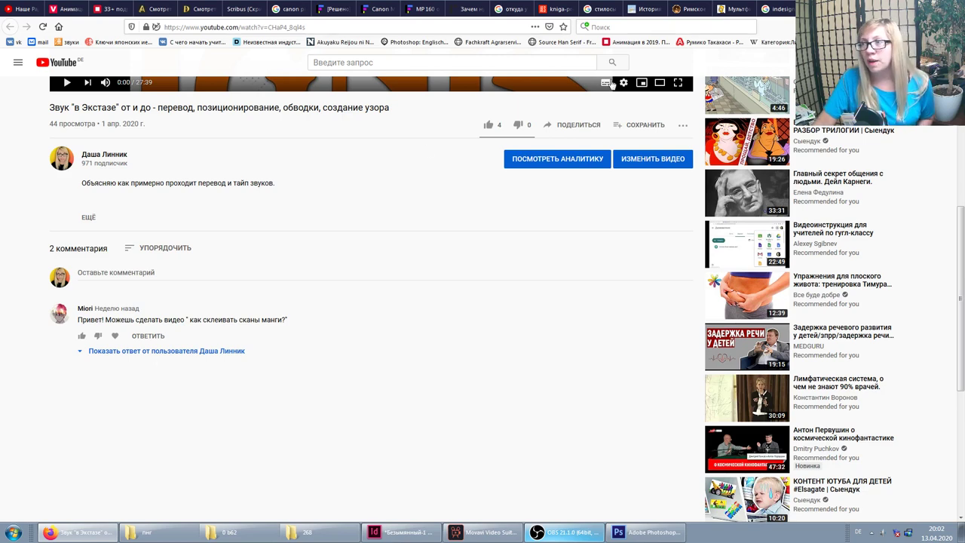
pyautogui.click(564, 532)
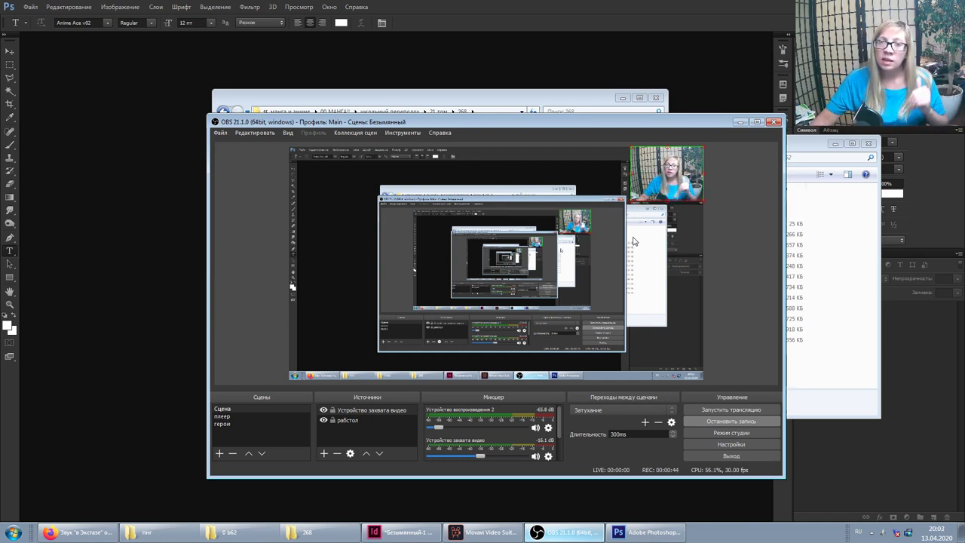
# Open School Rumble 21- 268 (07).psd in Photoshop, close it, then switch to the 0 b62 folder.
pyautogui.click(452, 98)
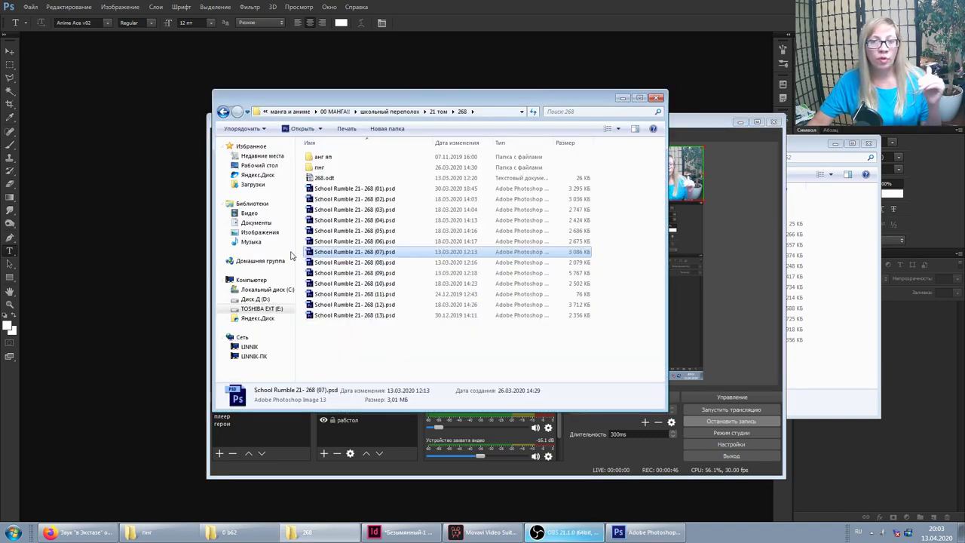
pyautogui.click(337, 189)
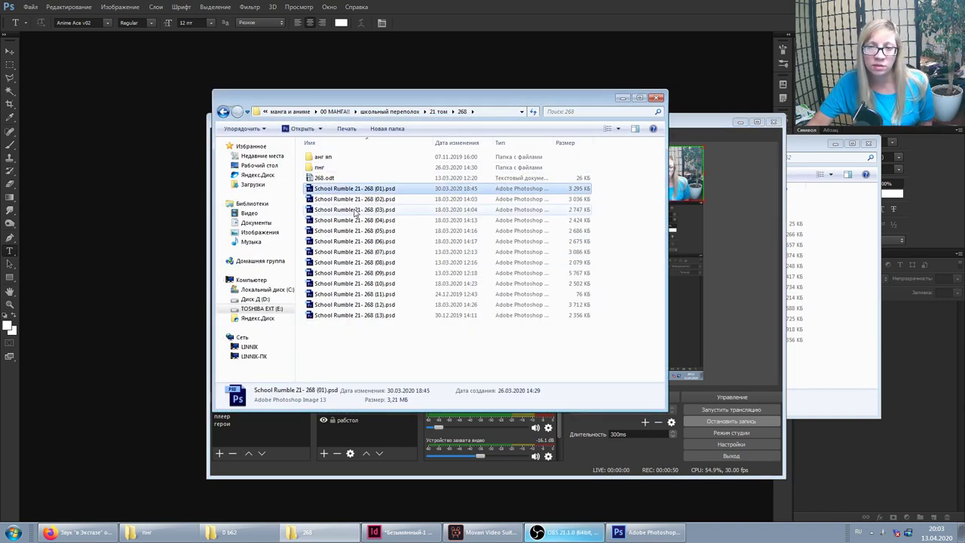
pyautogui.doubleClick(361, 254)
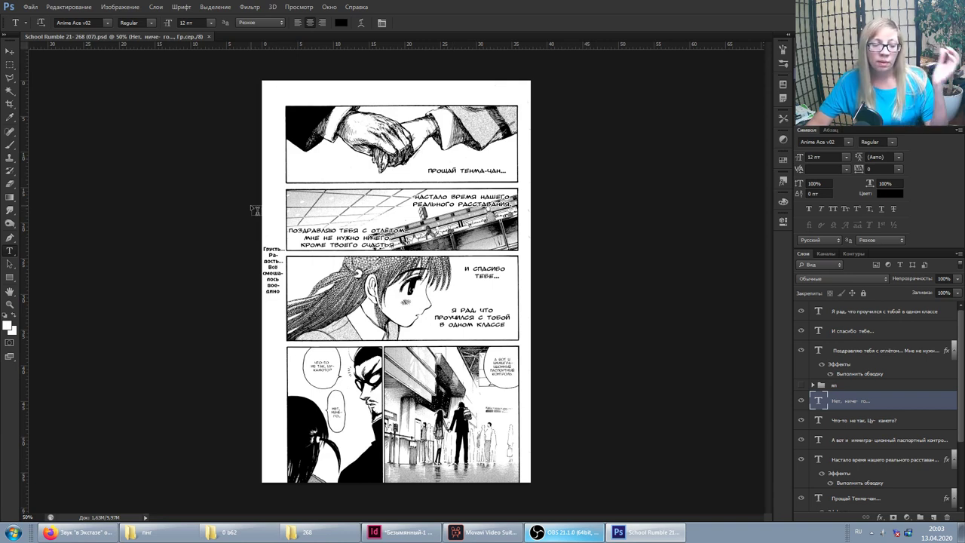
pyautogui.click(209, 37)
pyautogui.click(226, 533)
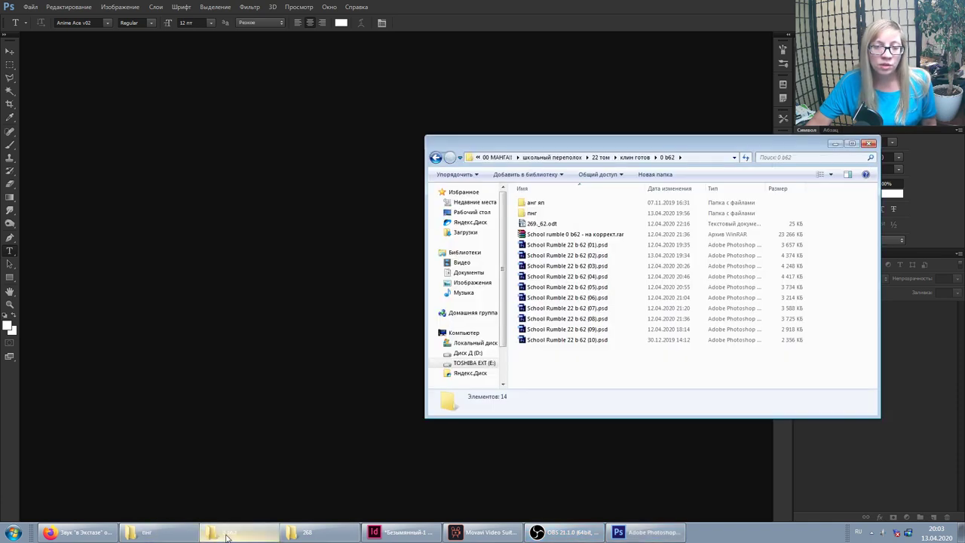
# Switch to the chapter 268 folder window and open its пнг subfolder.
pyautogui.click(392, 247)
pyautogui.click(343, 535)
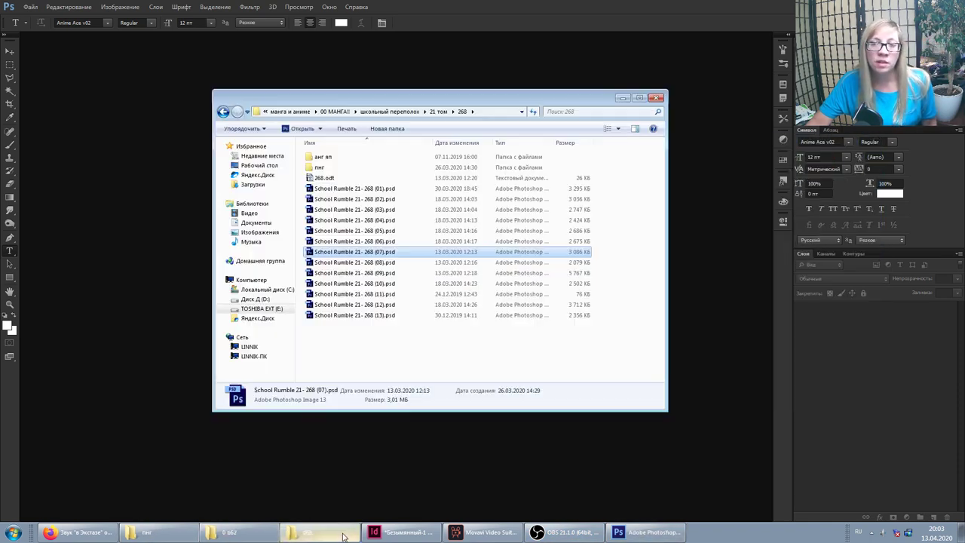
pyautogui.click(364, 334)
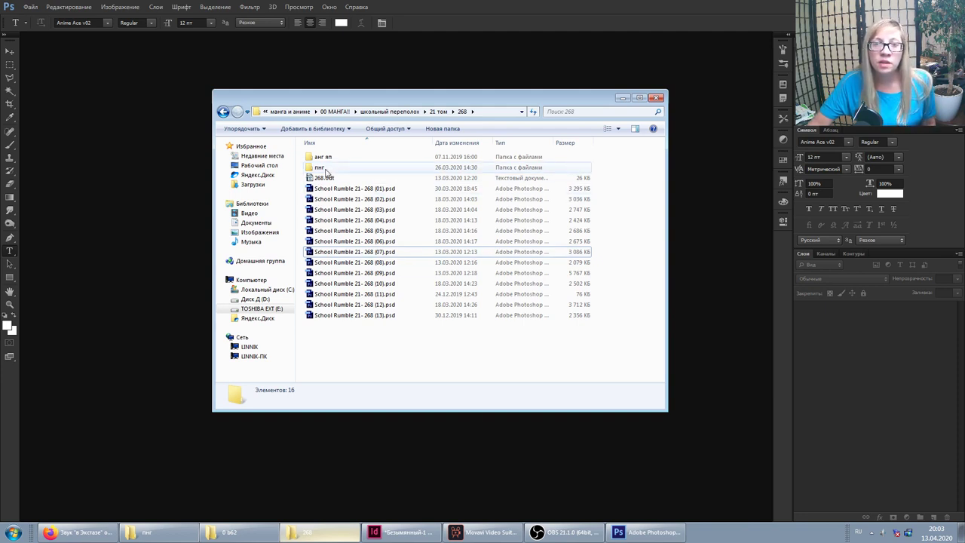
pyautogui.doubleClick(326, 168)
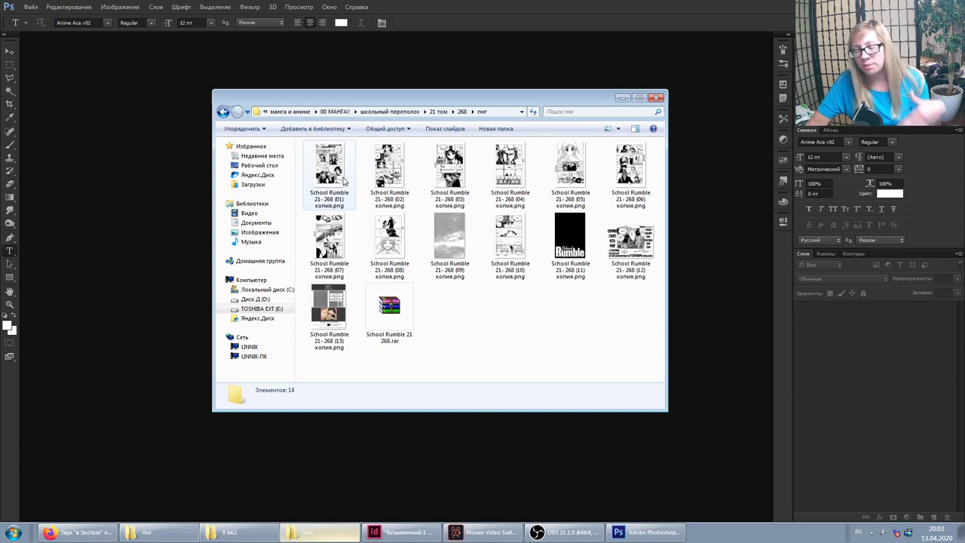
# Select the thirteen PNG pages, then open and view the School Rumble 21 268.rar archive.
pyautogui.click(343, 180)
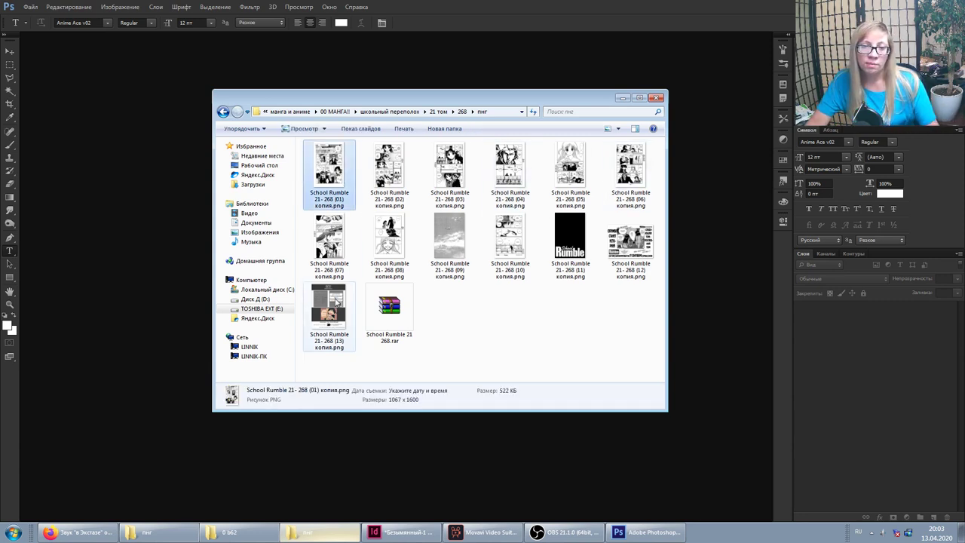
pyautogui.keyDown('shift'); pyautogui.click(336, 321); pyautogui.keyUp('shift')
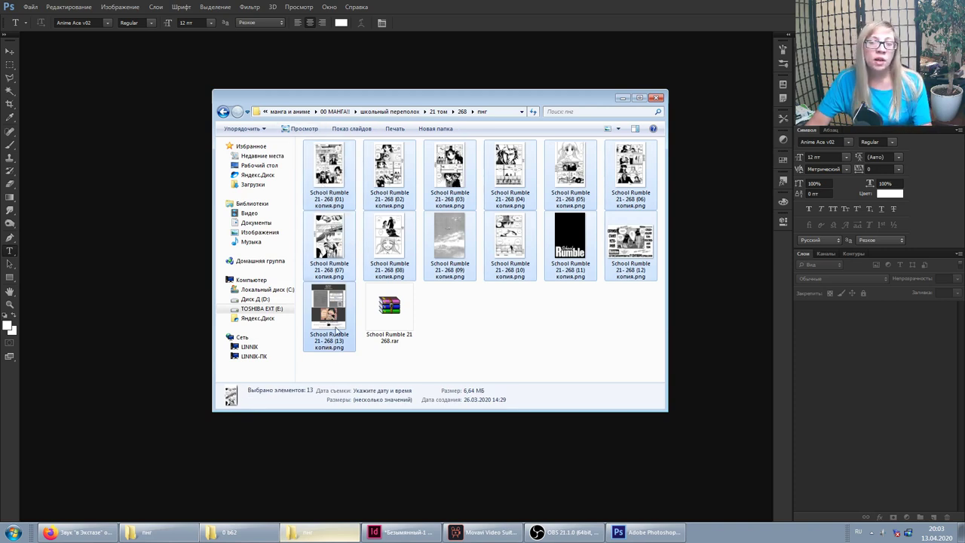
pyautogui.click(392, 305)
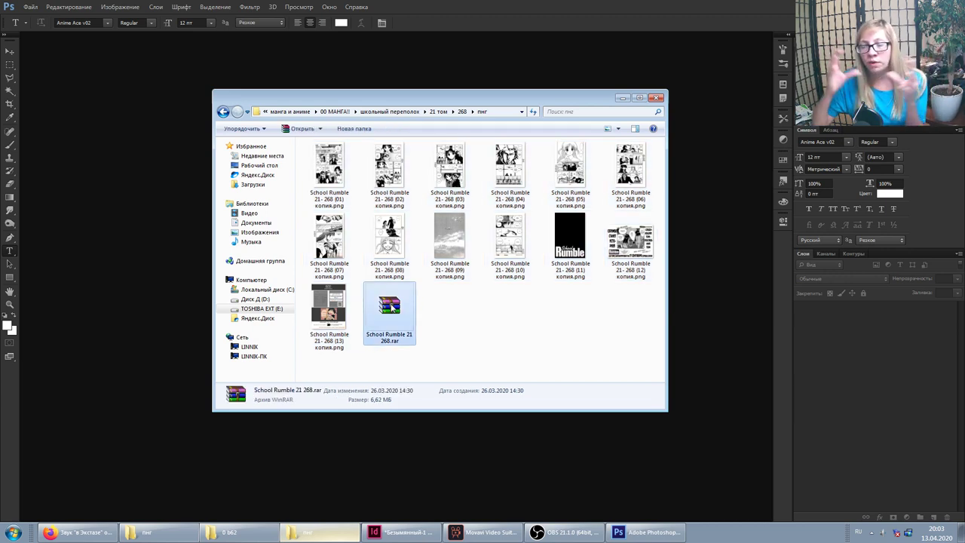
pyautogui.click(430, 306)
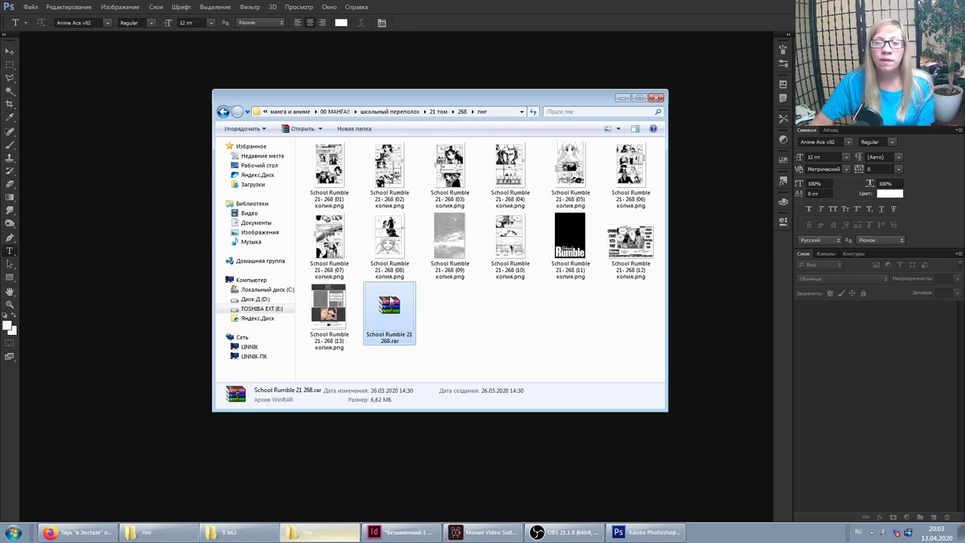
pyautogui.doubleClick(386, 306)
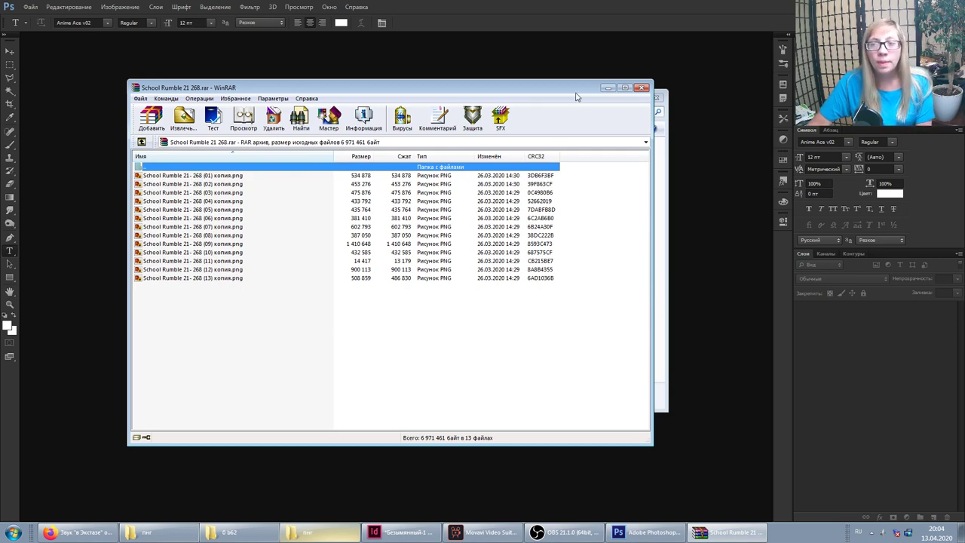
pyautogui.click(643, 88)
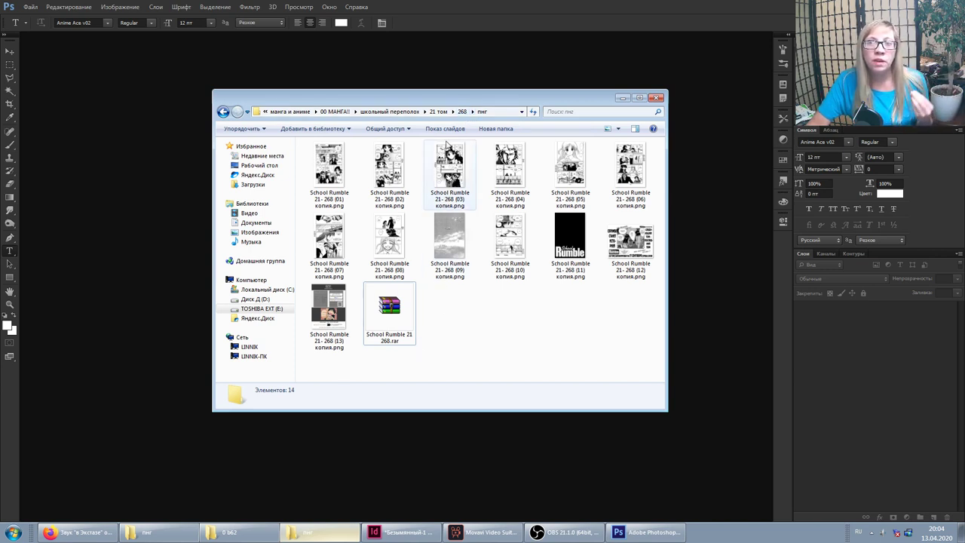
# Close the WinRAR window, returning to the chapter 268 folder listing.
pyautogui.click(462, 112)
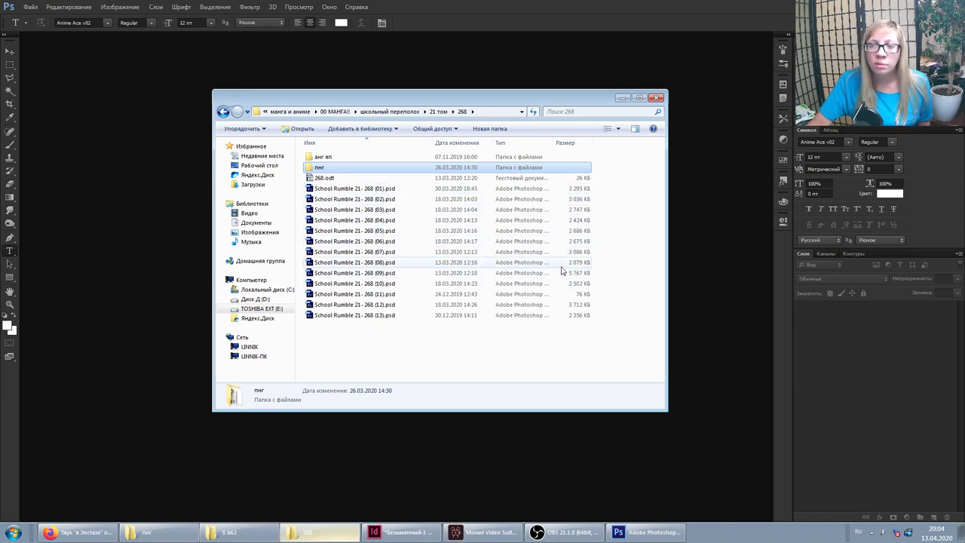
# Reopen the пнг folder and switch it to the Таблица (Details) view.
pyautogui.doubleClick(327, 167)
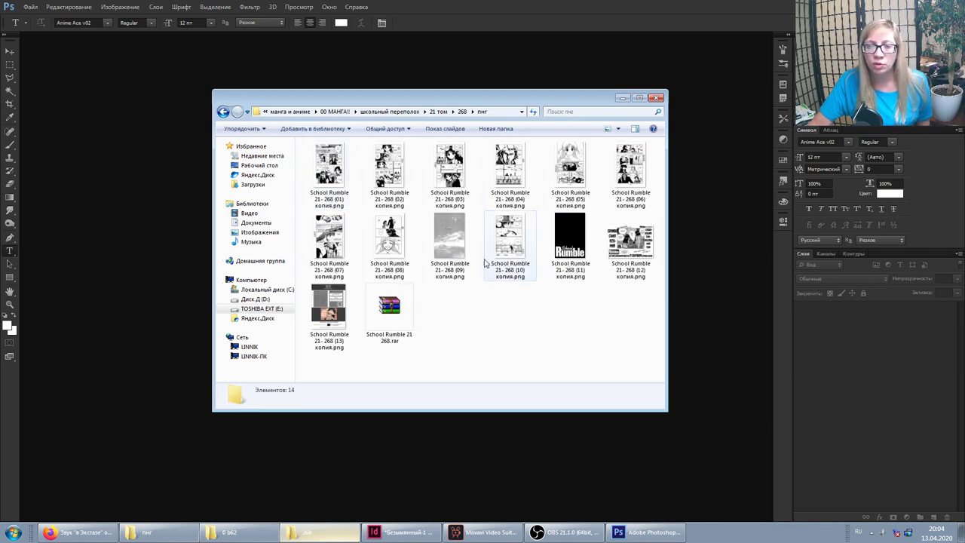
pyautogui.click(617, 129)
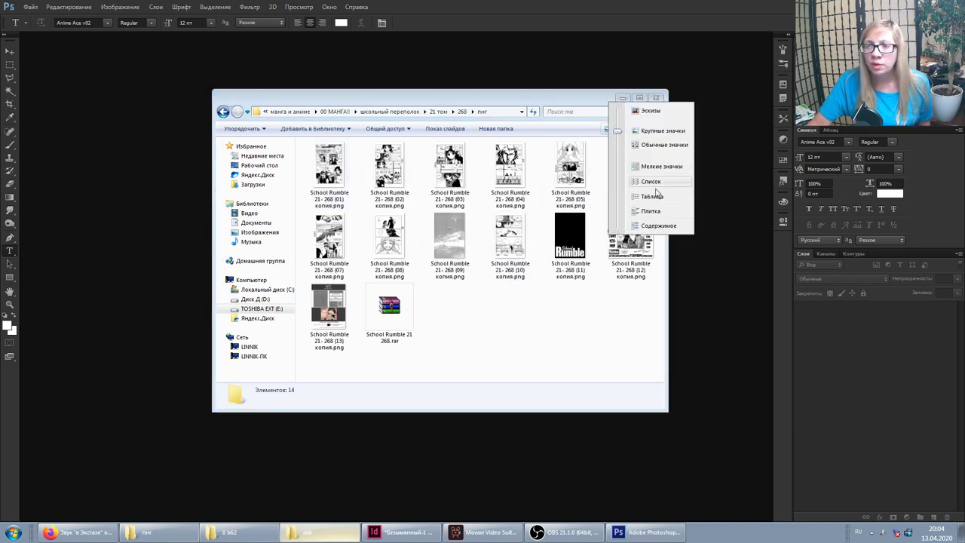
pyautogui.click(652, 197)
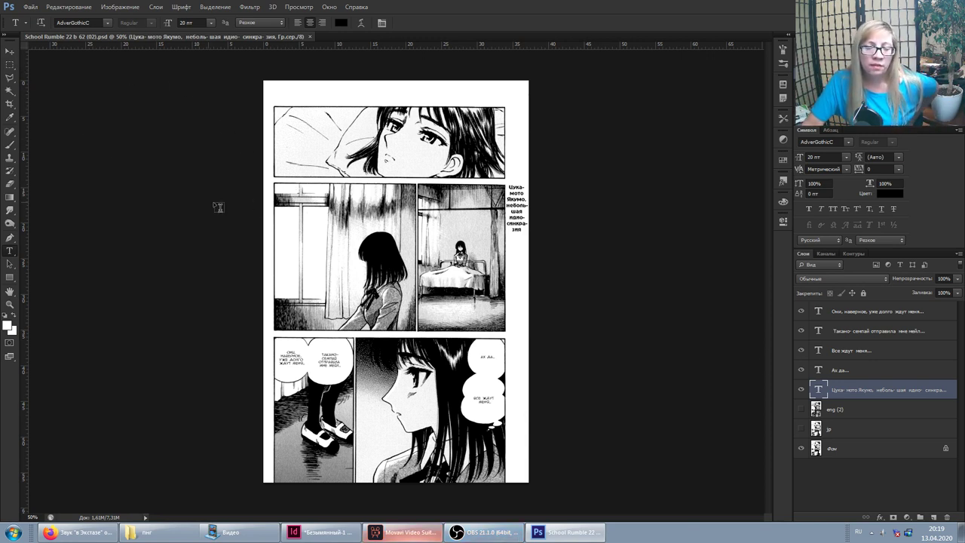
pyautogui.click(31, 9)
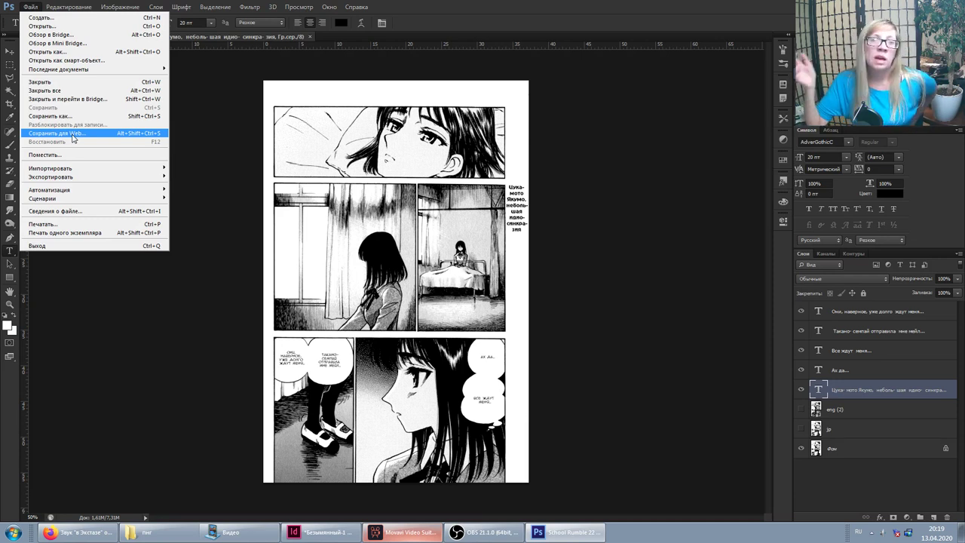
# Open Save for Web for the page, move the dialog left, and set the format to PNG-24.
pyautogui.click(73, 136)
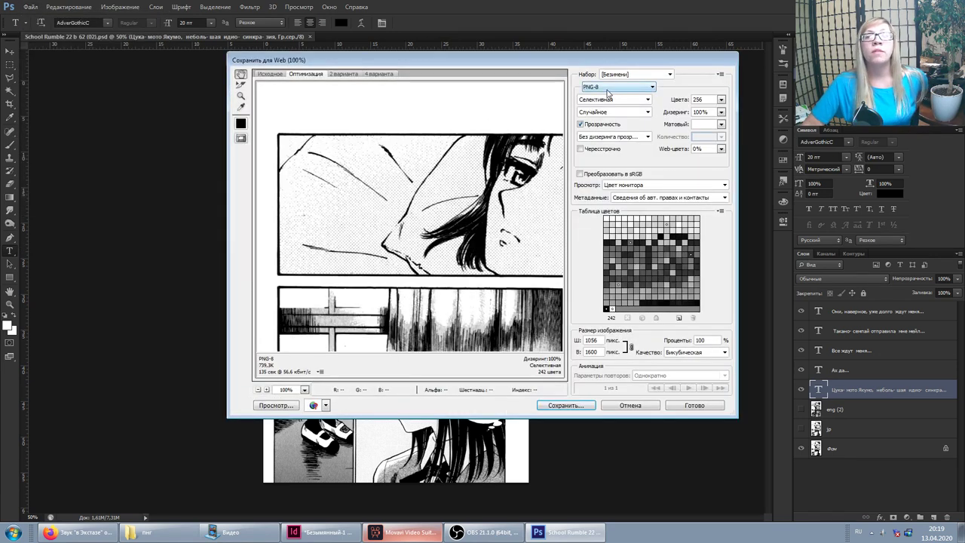
pyautogui.moveTo(594, 63); pyautogui.dragTo(486, 81)
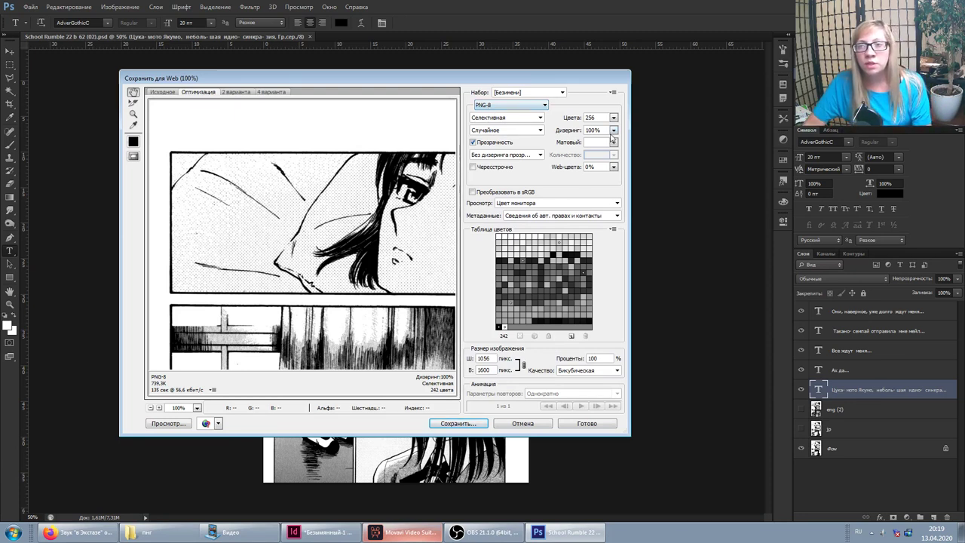
pyautogui.click(515, 108)
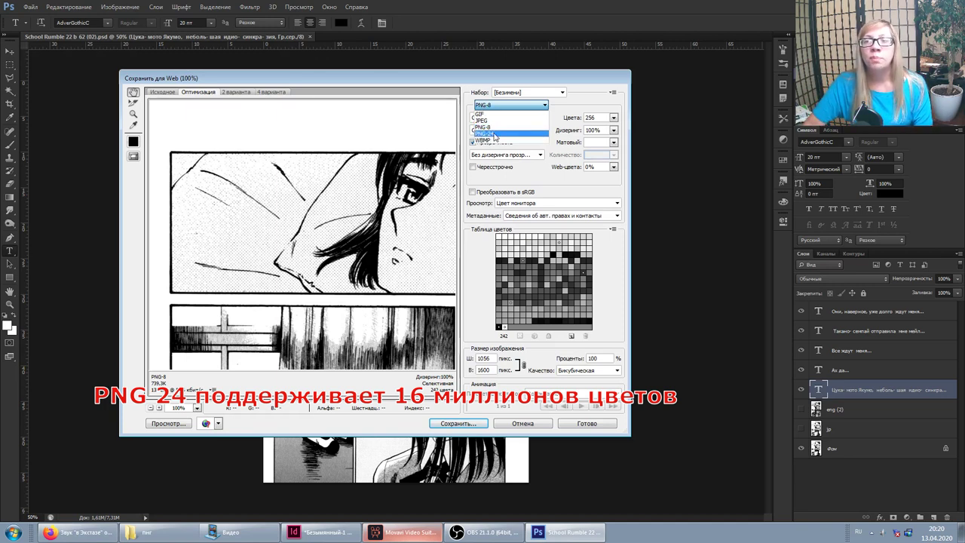
pyautogui.click(496, 134)
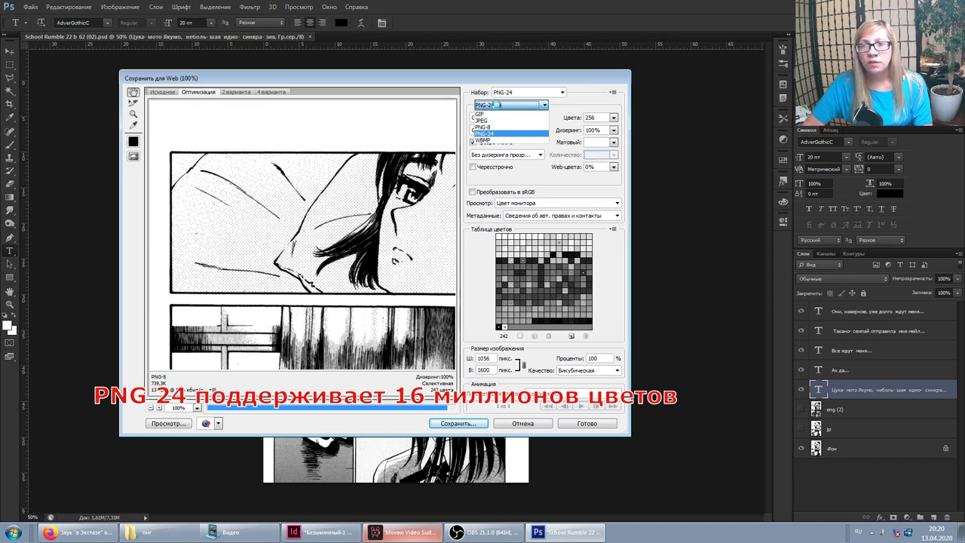
# Preview the page as WBMP, panning to the girl on the bed and the vertical caption.
pyautogui.click(499, 105)
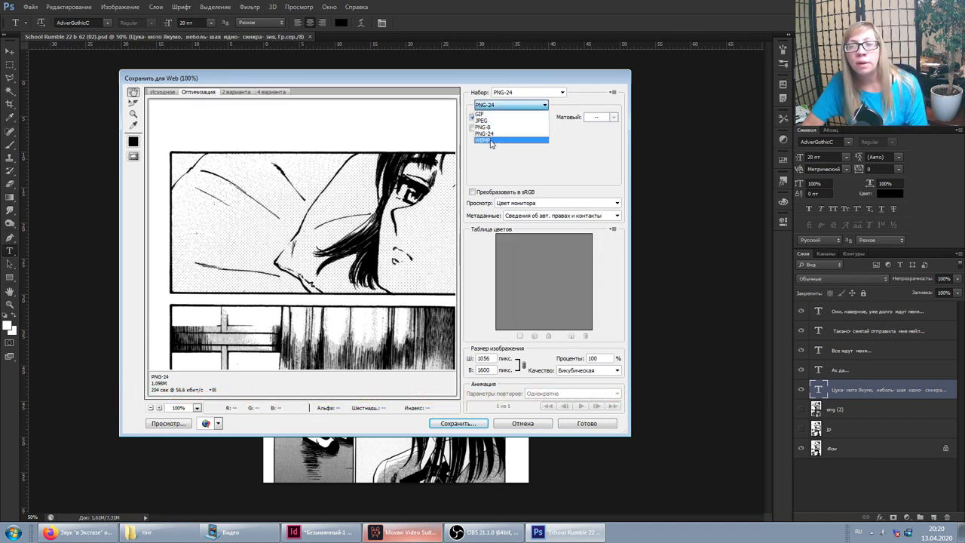
pyautogui.click(491, 142)
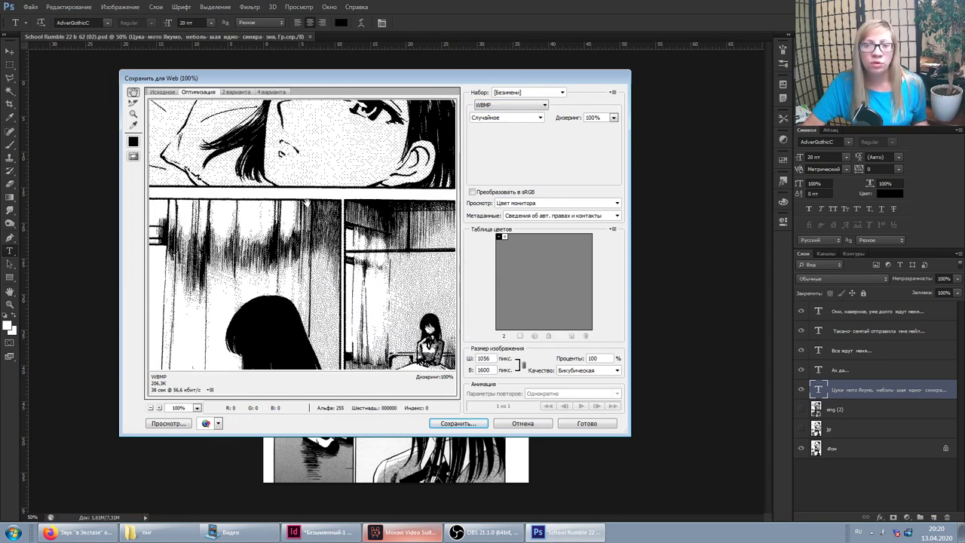
pyautogui.moveTo(285, 352); pyautogui.dragTo(209, 238)
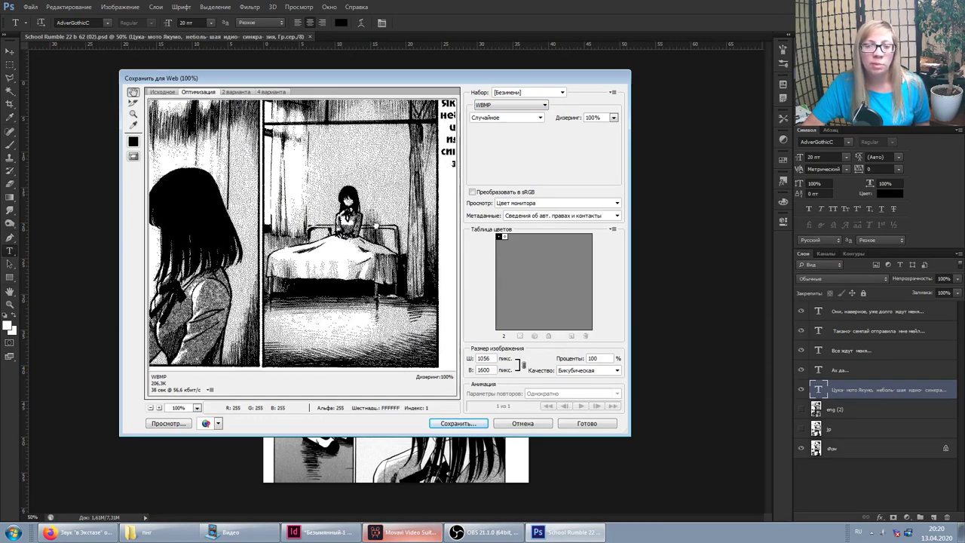
pyautogui.moveTo(375, 225); pyautogui.dragTo(350, 194)
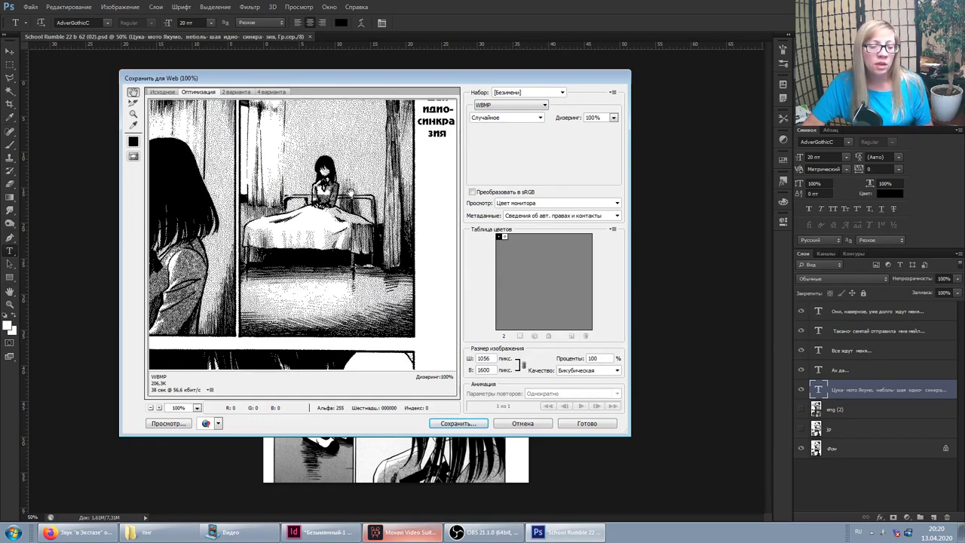
# Preview the GIF and PNG-8 formats, then cancel Save for Web without exporting.
pyautogui.click(509, 104)
pyautogui.click(498, 110)
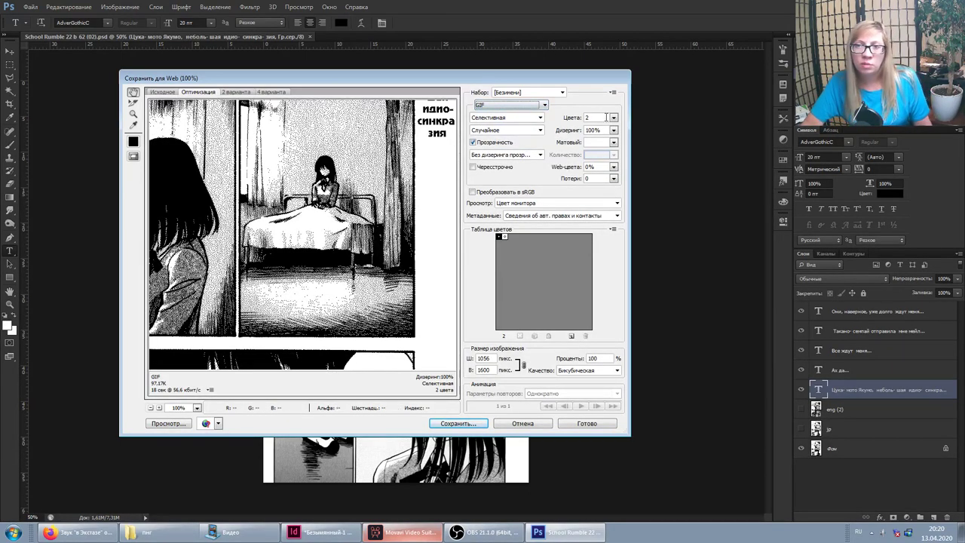
pyautogui.click(509, 105)
pyautogui.click(489, 126)
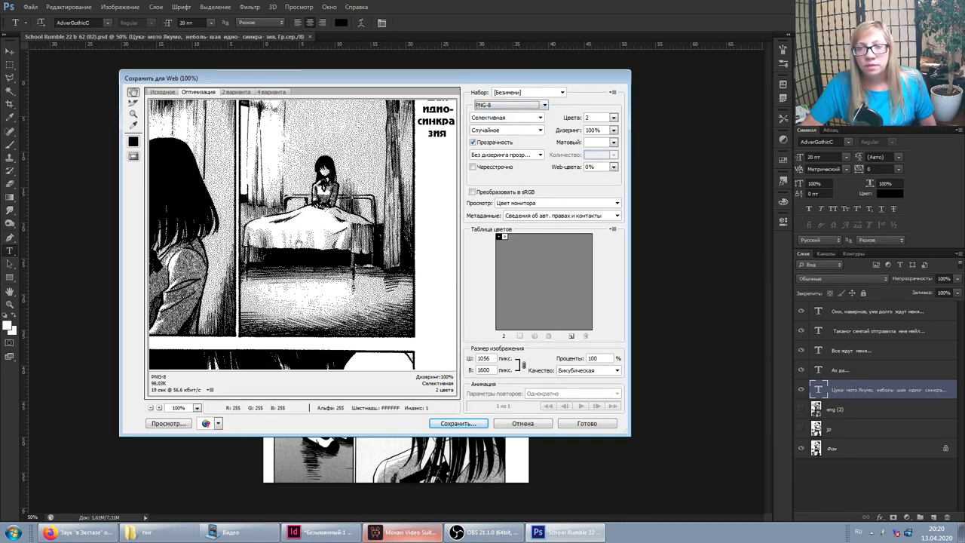
pyautogui.click(530, 424)
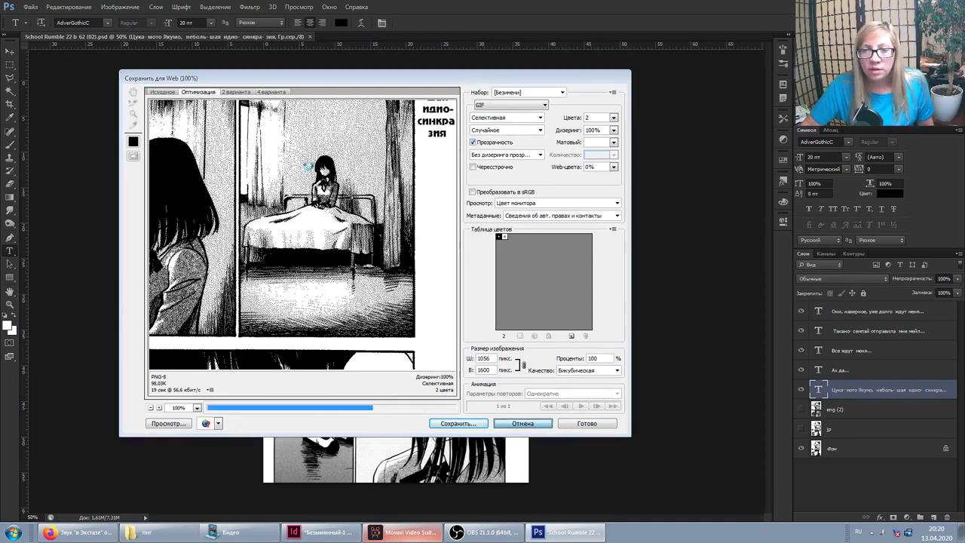
pyautogui.click(29, 6)
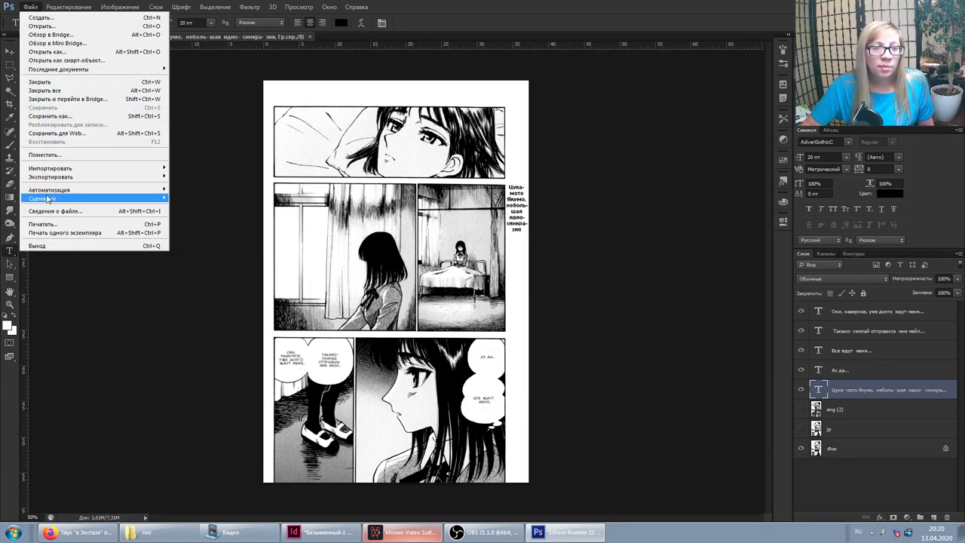
# Reopen Save for Web for the manga page with GIF, 256 colours, as the format.
pyautogui.click(72, 134)
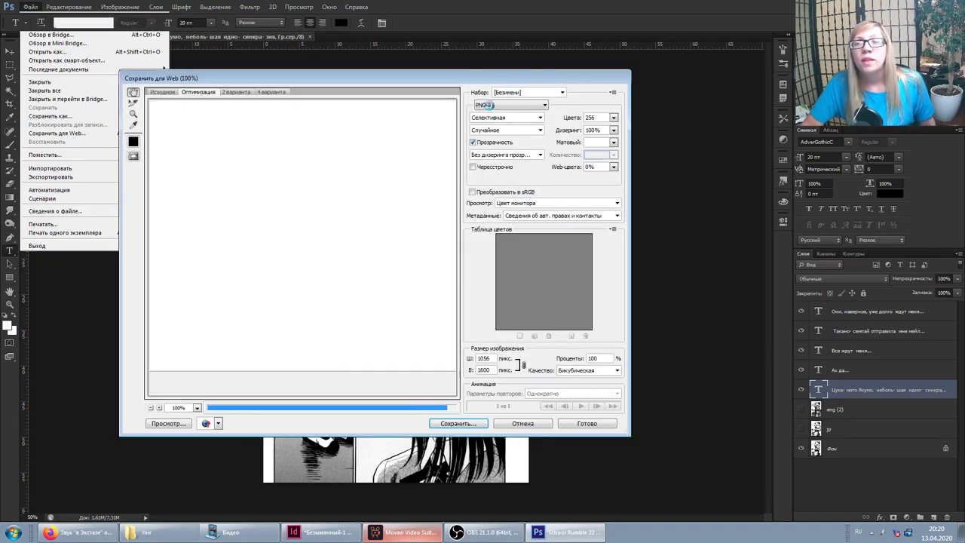
pyautogui.click(498, 105)
pyautogui.click(490, 112)
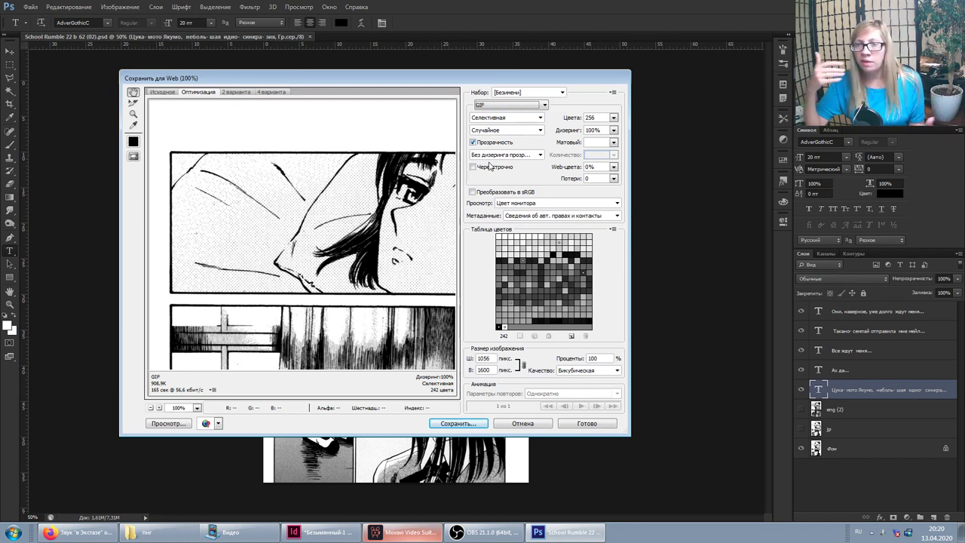
pyautogui.click(497, 107)
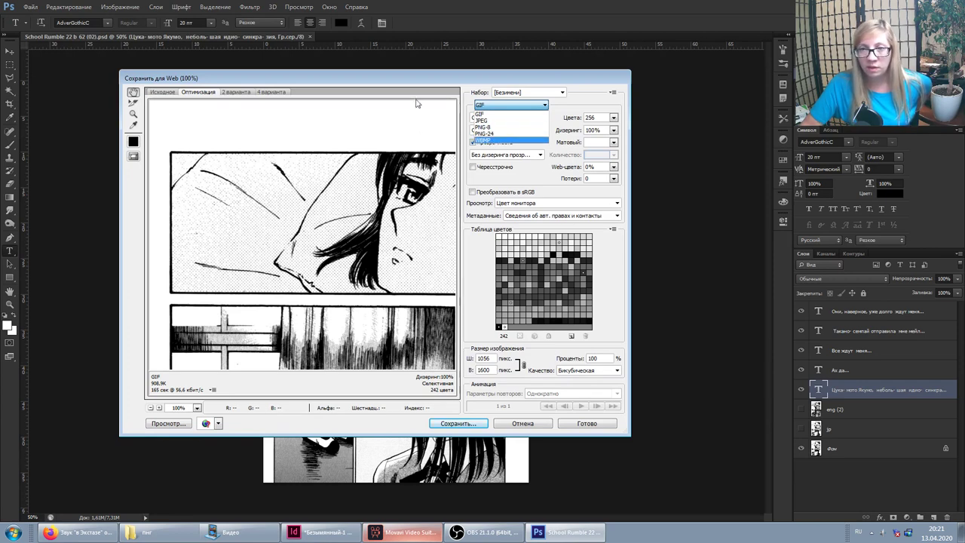
pyautogui.click(486, 110)
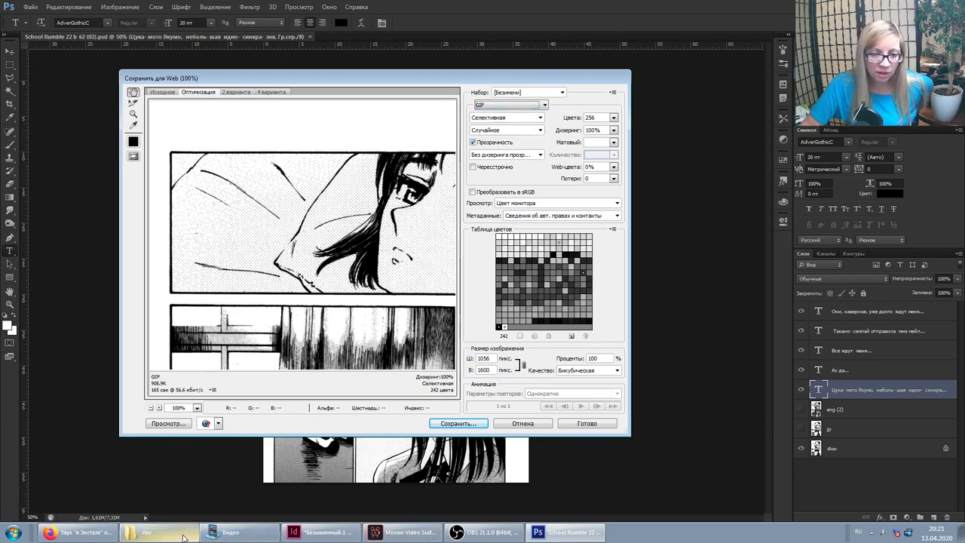
# Restore the пнг folder and check the sizes of the GIF, JPG, PNG-8 and PNG-24 exports.
pyautogui.click(162, 532)
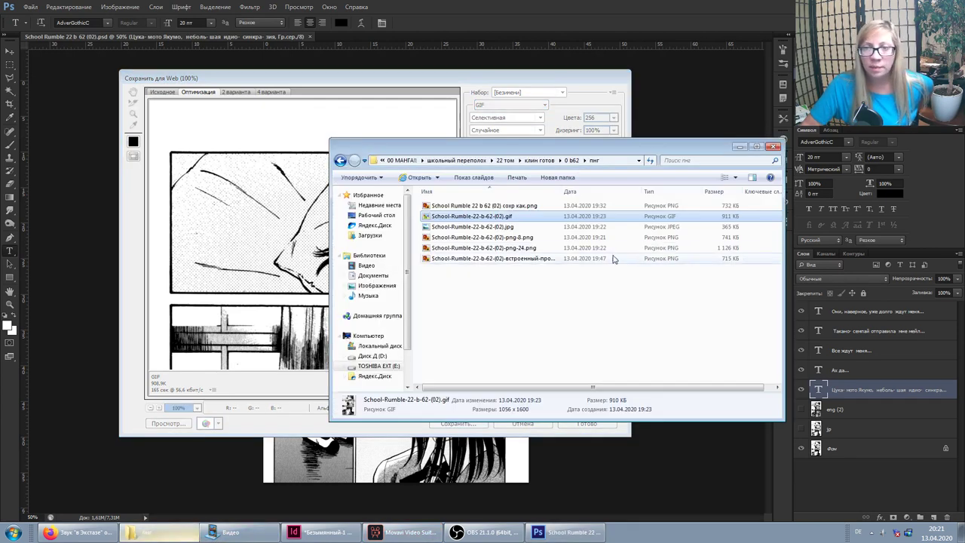
pyautogui.click(510, 219)
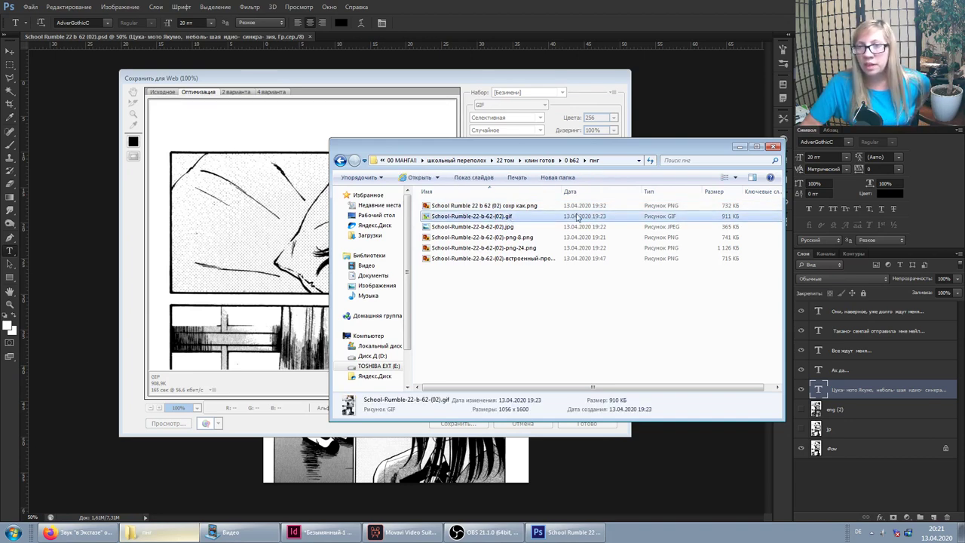
pyautogui.moveTo(691, 148); pyautogui.dragTo(537, 140)
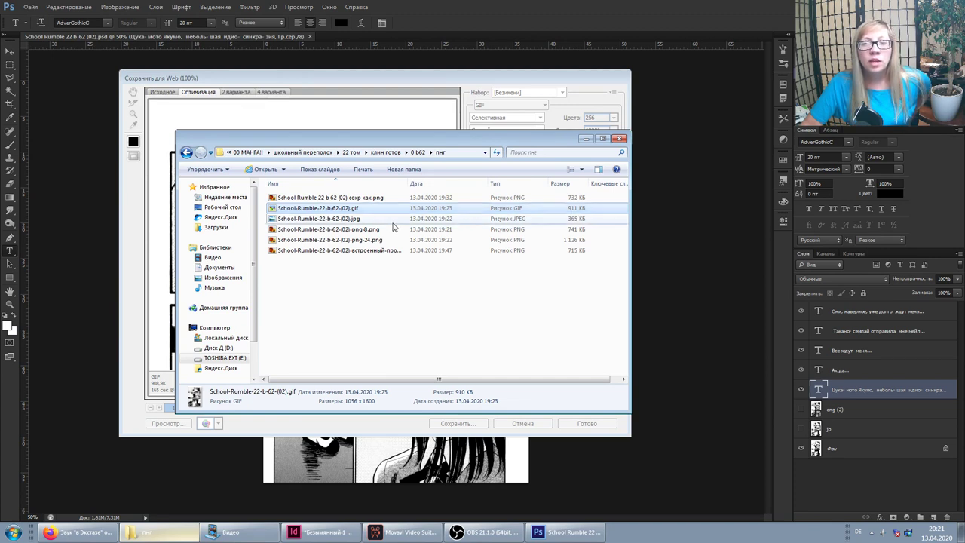
pyautogui.click(572, 220)
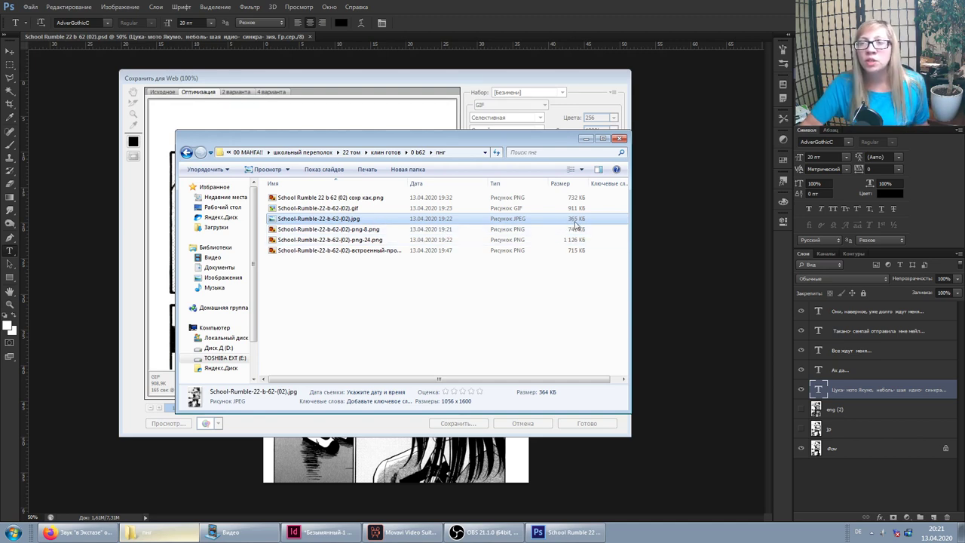
pyautogui.click(383, 230)
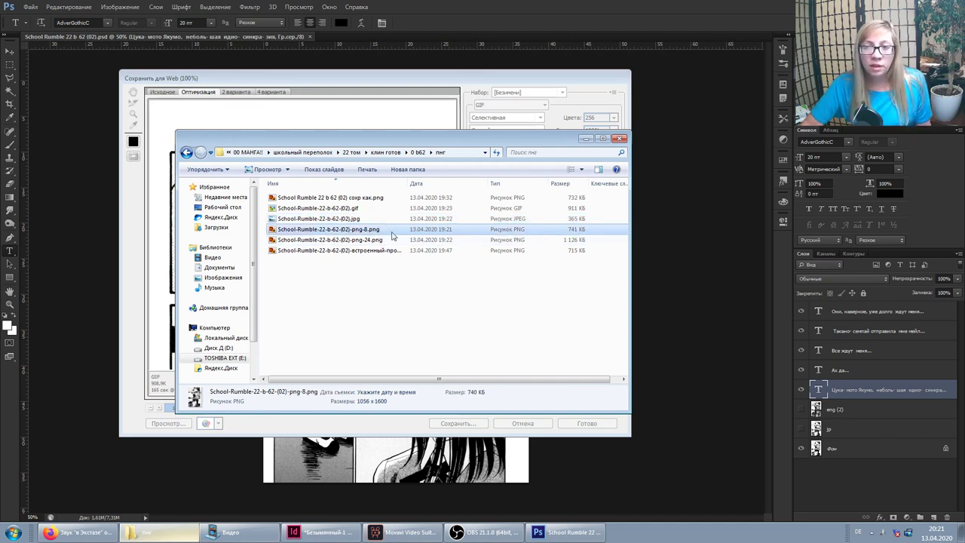
pyautogui.click(562, 241)
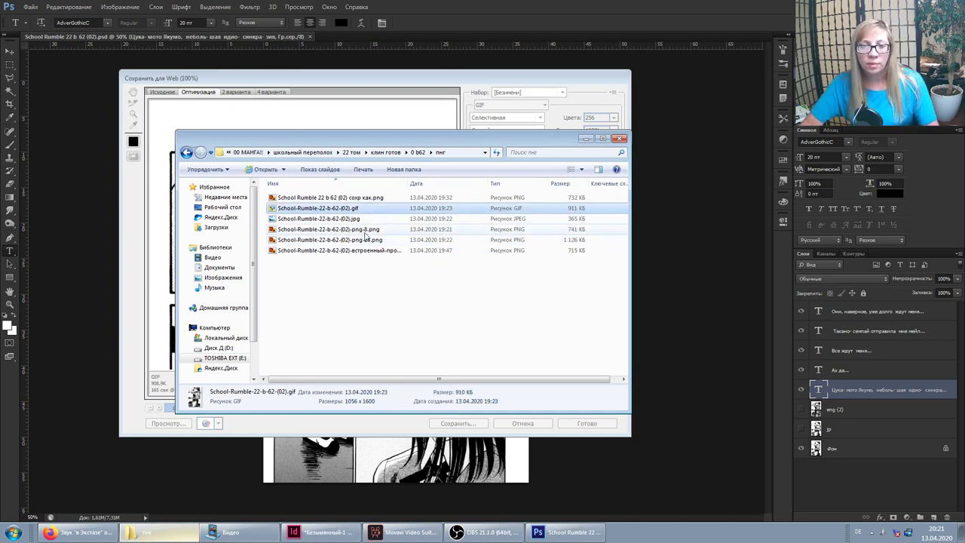
# Select all four exports, then cancel Photoshop's Save for Web dialog.
pyautogui.keyDown('shift'); pyautogui.click(380, 209); pyautogui.keyUp('shift')
pyautogui.click(483, 431)
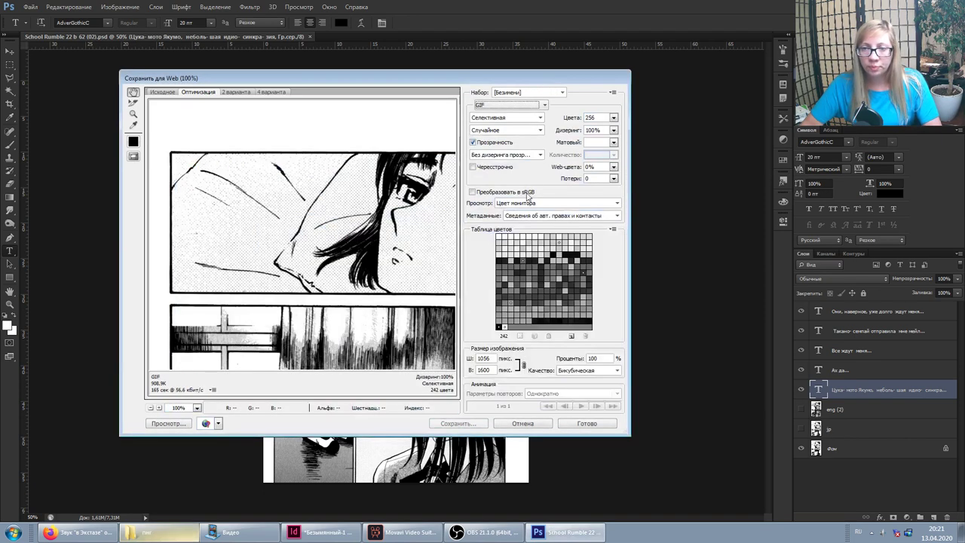
pyautogui.click(517, 424)
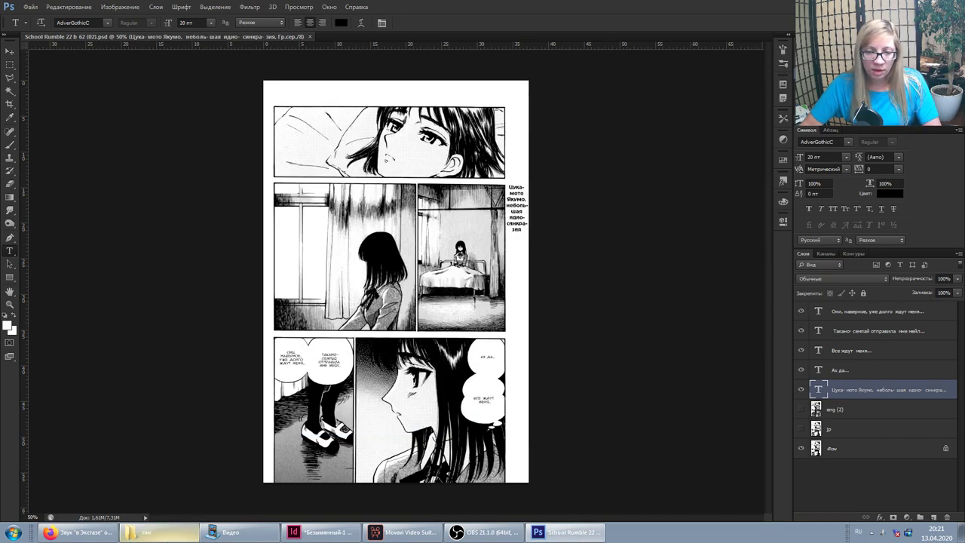
# Place the four selected exports onto the page as layers, committing each placement.
pyautogui.click(147, 532)
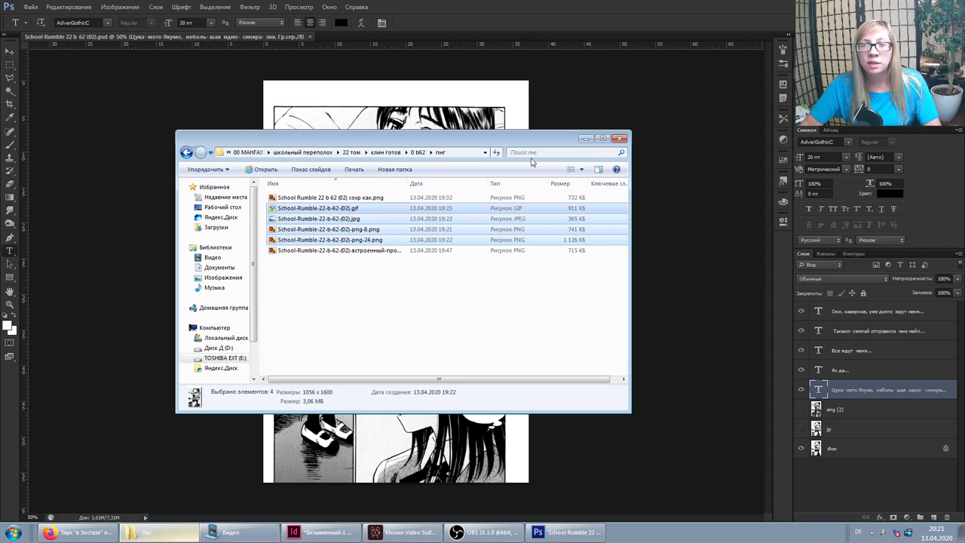
pyautogui.click(551, 111)
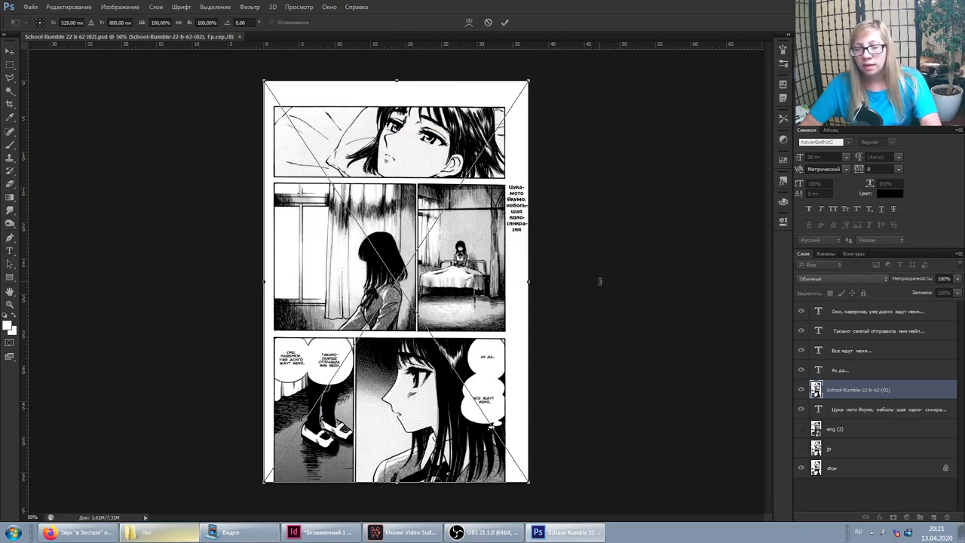
pyautogui.press('Return')
pyautogui.press('Return')
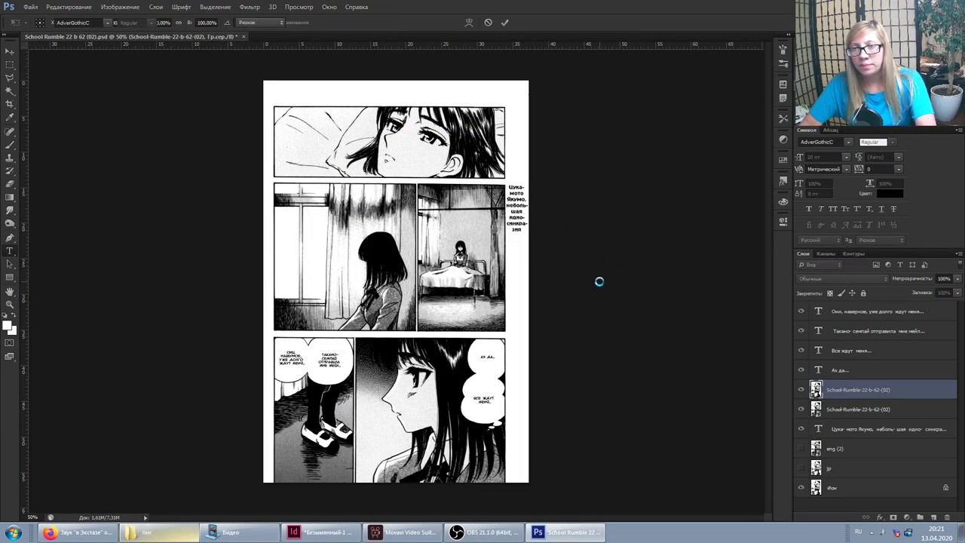
pyautogui.press('Return')
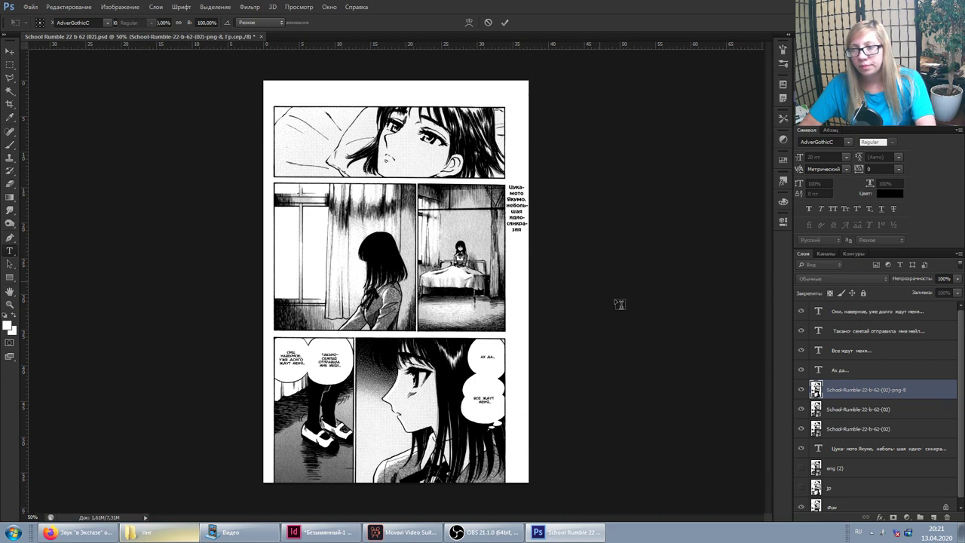
pyautogui.press('Return')
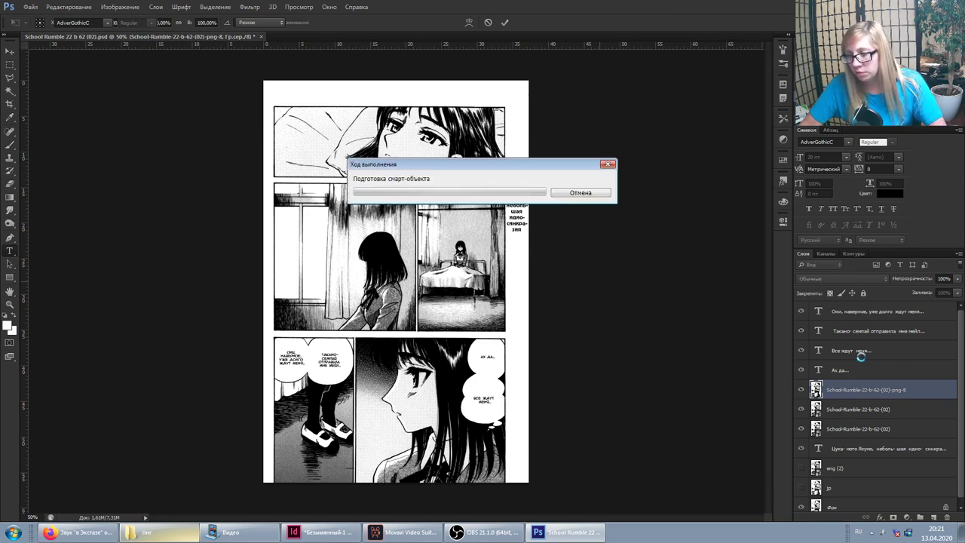
pyautogui.press('Return')
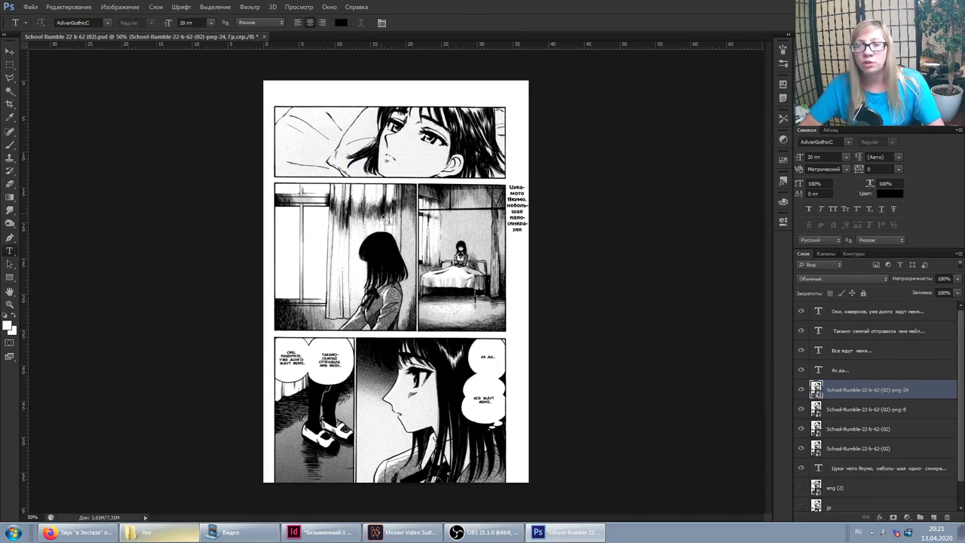
pyautogui.scroll(2, 419, 202)
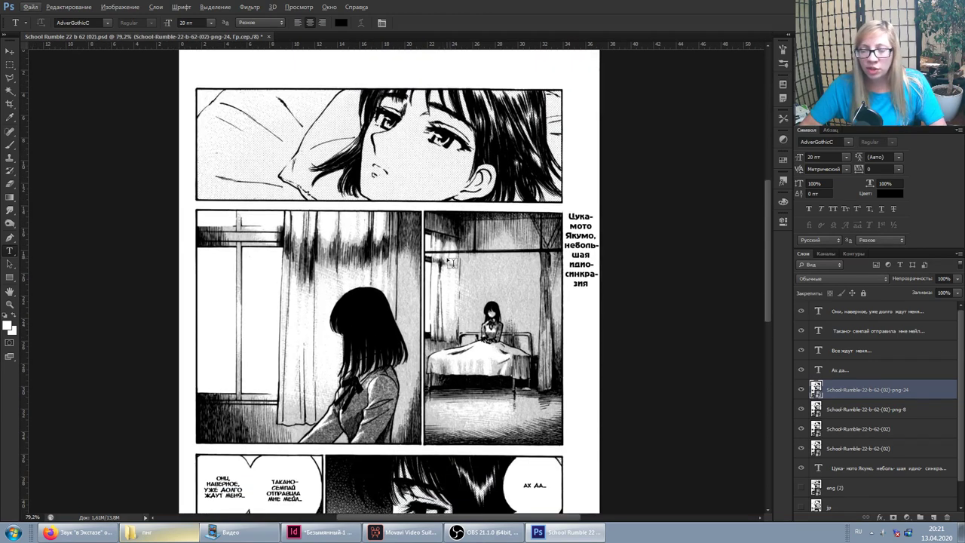
pyautogui.scroll(2, 398, 243)
pyautogui.scroll(1, 399, 243)
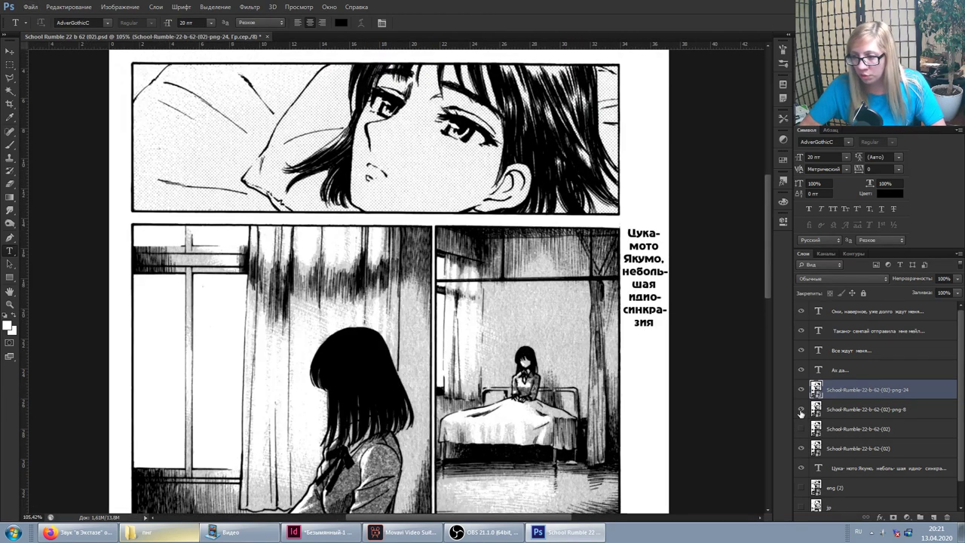
# Hide the png-24 layer and delete both School-Rumble-22-b-62-(02) layers.
pyautogui.click(801, 390)
pyautogui.click(869, 448)
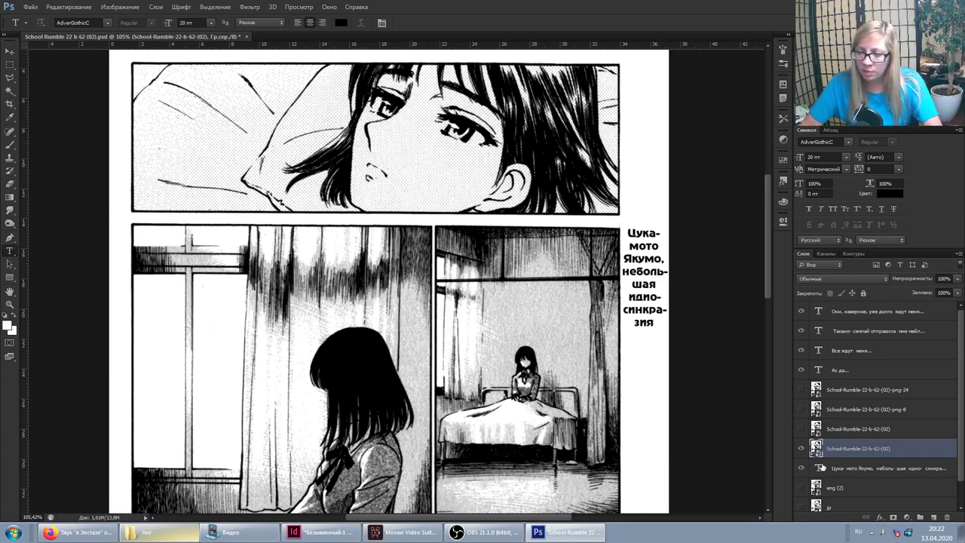
pyautogui.press('Delete')
pyautogui.click(866, 427)
pyautogui.press('Delete')
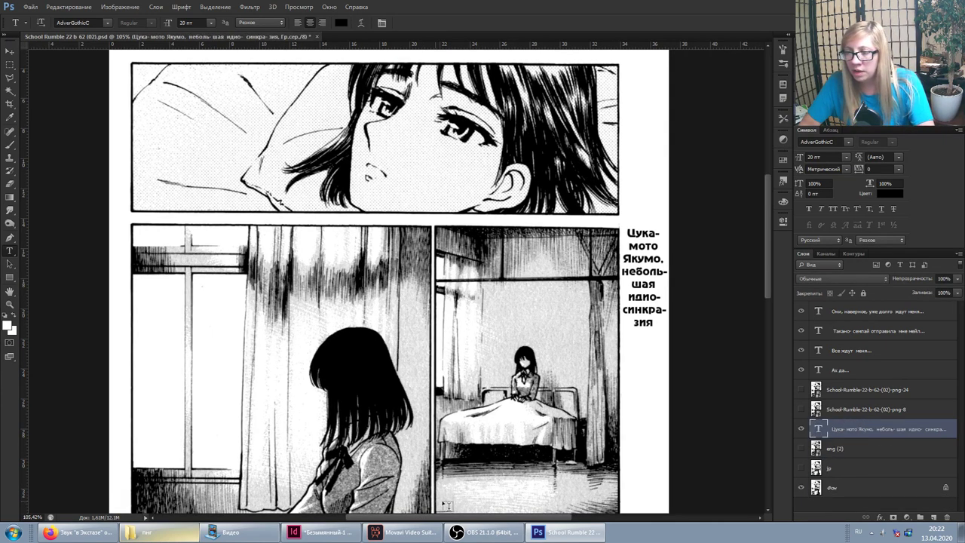
# Rename the GIF export to School-Rumble-22-b-62-(02)-gif.gif.
pyautogui.click(158, 532)
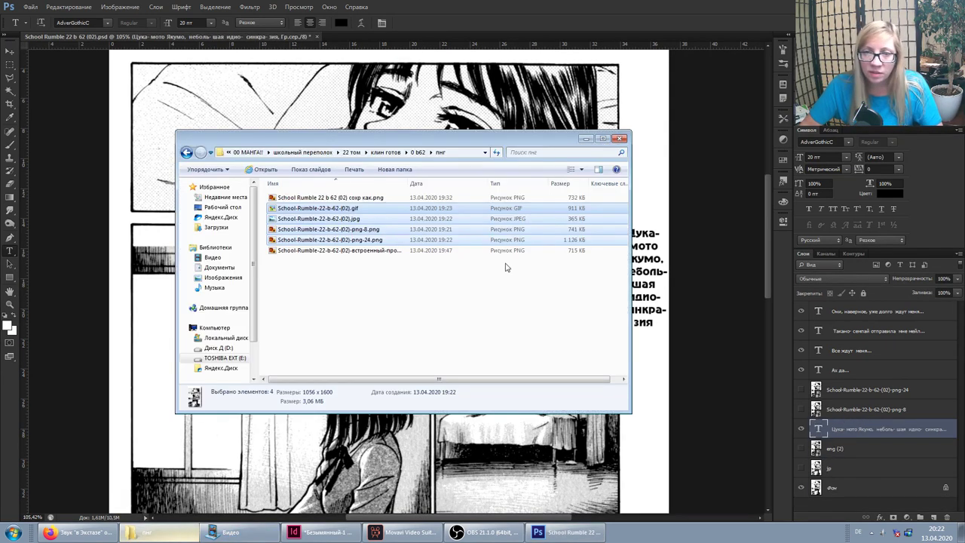
pyautogui.click(349, 210)
pyautogui.click(350, 211)
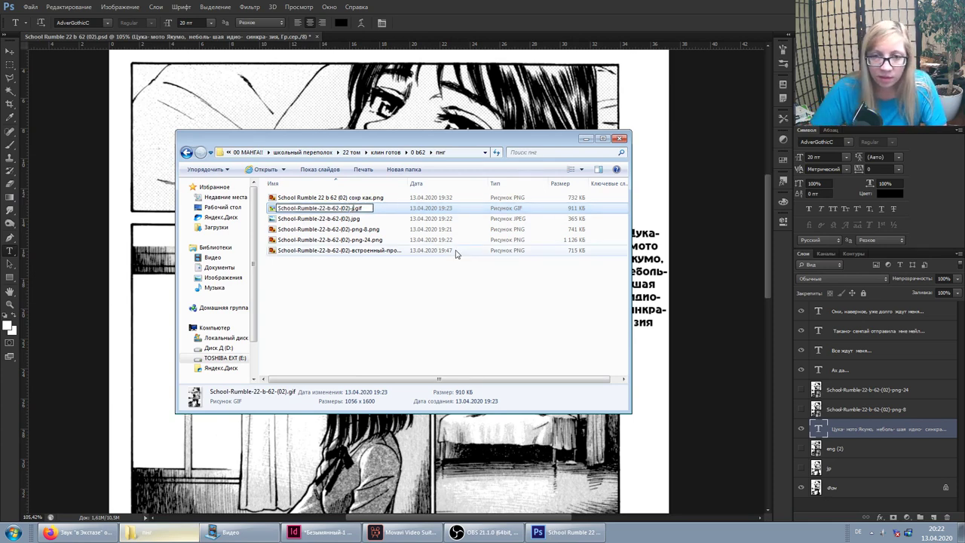
pyautogui.write('f')
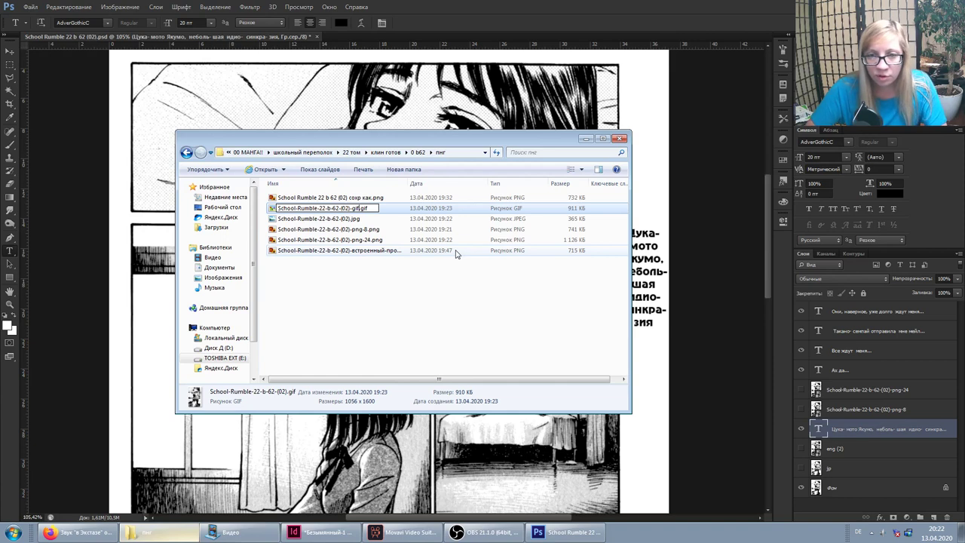
pyautogui.press('Return')
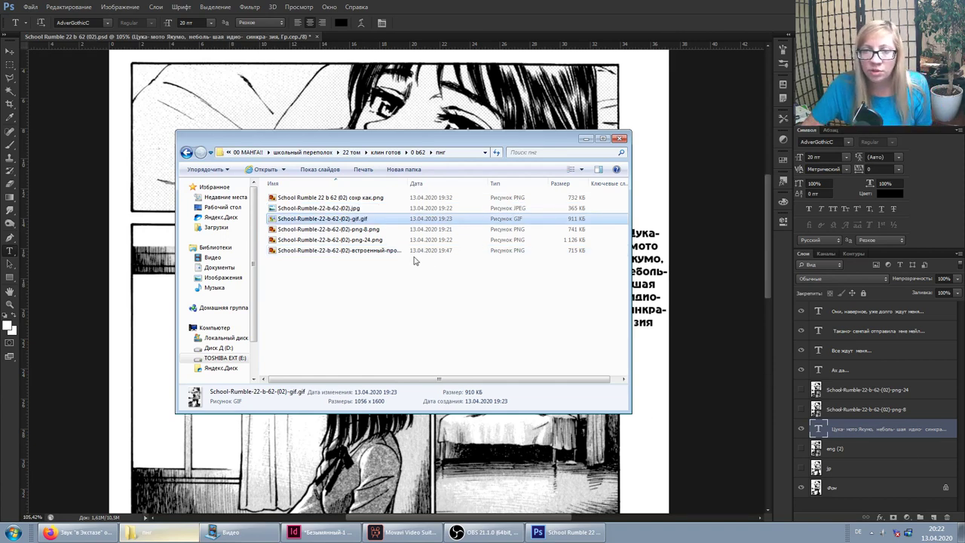
# Rename the JPG export to School-Rumble-22-b-62-(02)-jpg.jpg.
pyautogui.click(350, 209)
pyautogui.click(351, 210)
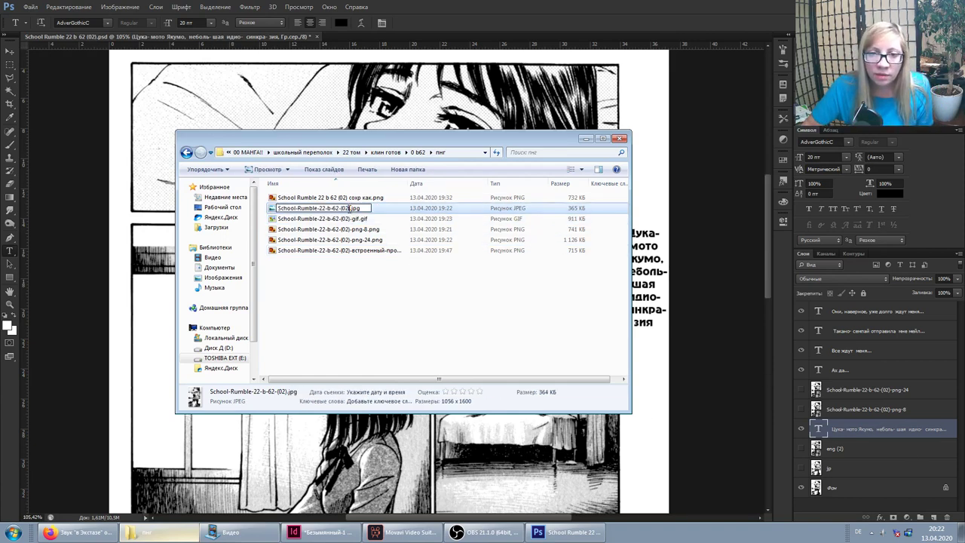
pyautogui.write('-jpg')
pyautogui.press('Return')
# Drag the renamed -gif export from Explorer onto the Photoshop page.
pyautogui.click(414, 238)
pyautogui.click(370, 218)
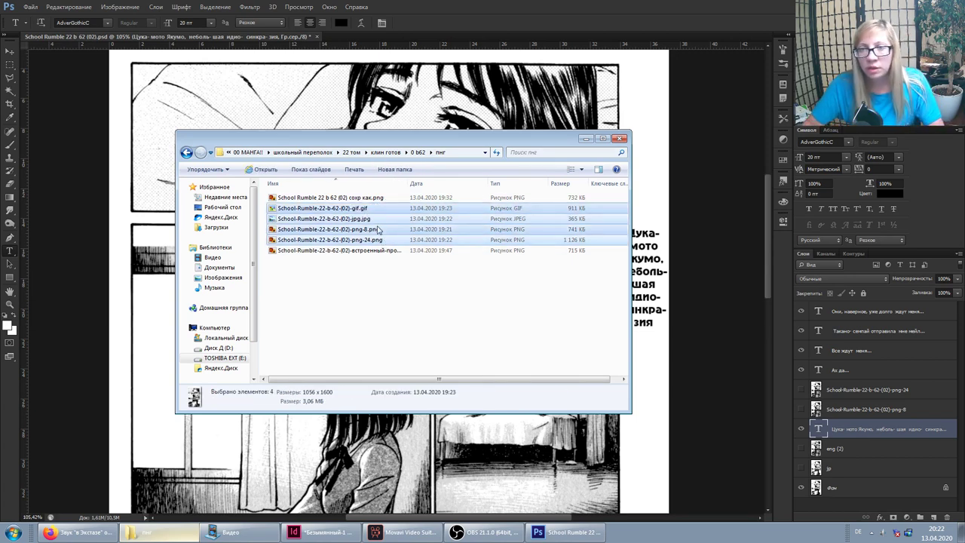
pyautogui.moveTo(369, 218); pyautogui.dragTo(614, 94)
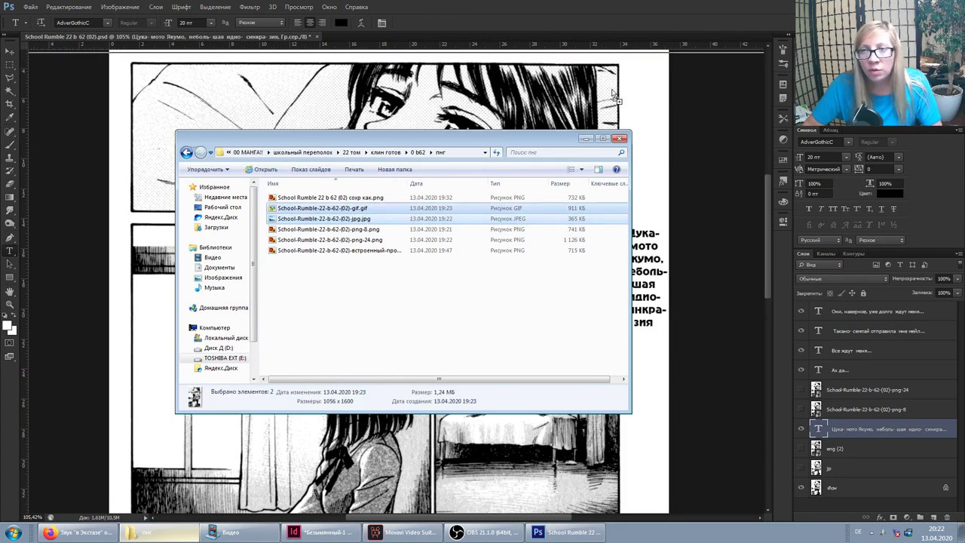
pyautogui.scroll(-3, 557, 128)
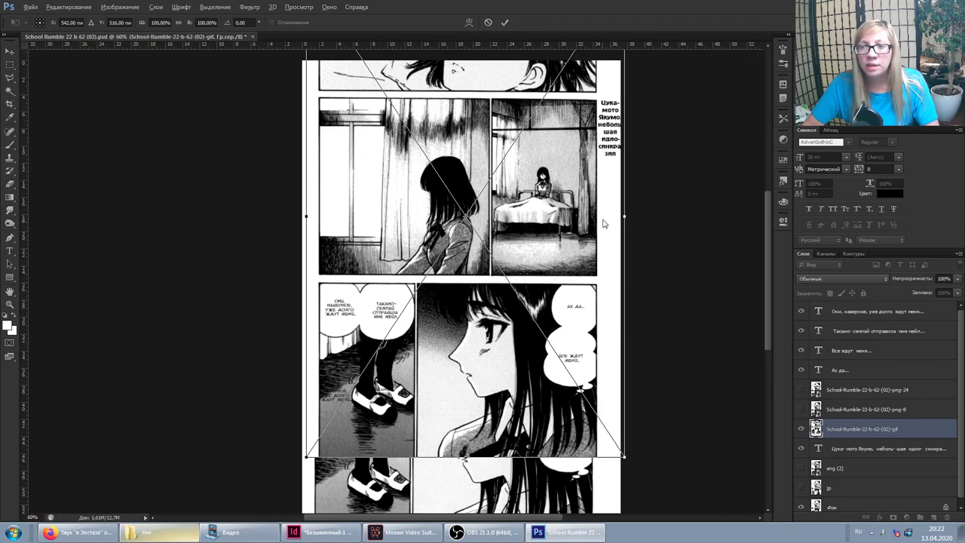
# Align the placed -gif export over the manga page and commit it.
pyautogui.moveTo(472, 143); pyautogui.dragTo(468, 171)
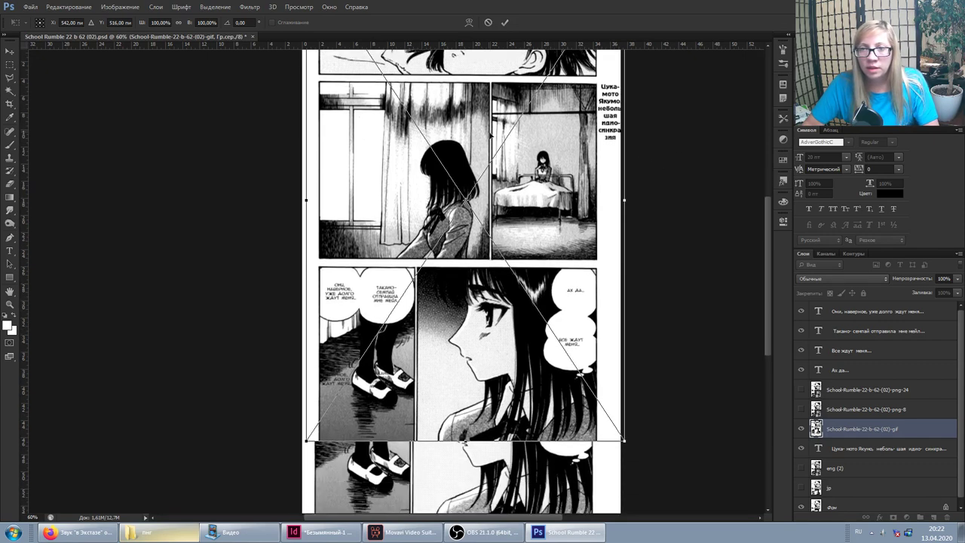
pyautogui.moveTo(468, 171); pyautogui.dragTo(466, 162)
pyautogui.scroll(-2, 393, 282)
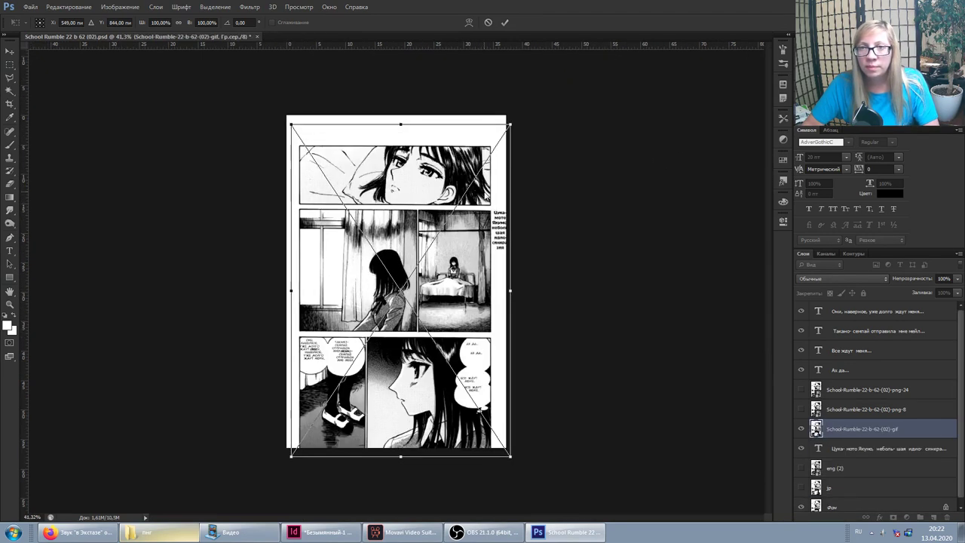
pyautogui.moveTo(392, 282); pyautogui.dragTo(395, 275)
pyautogui.press('Return')
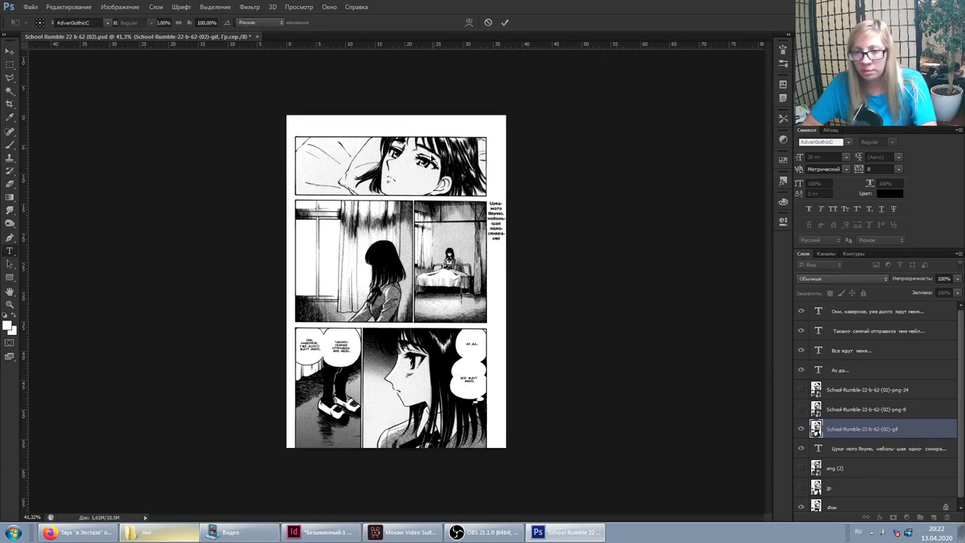
# Commit the -jpg export as a layer above it and hide that layer.
pyautogui.press('Return')
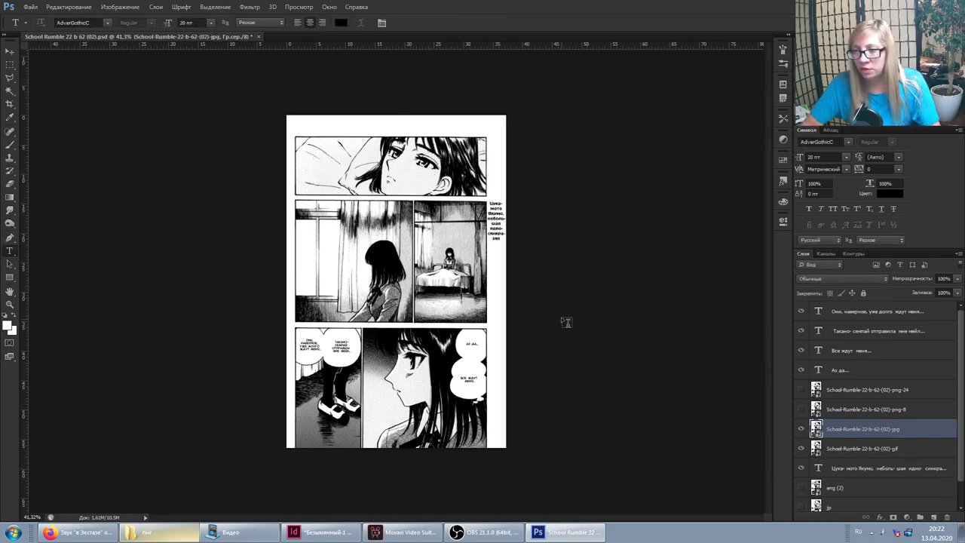
pyautogui.scroll(3, 444, 301)
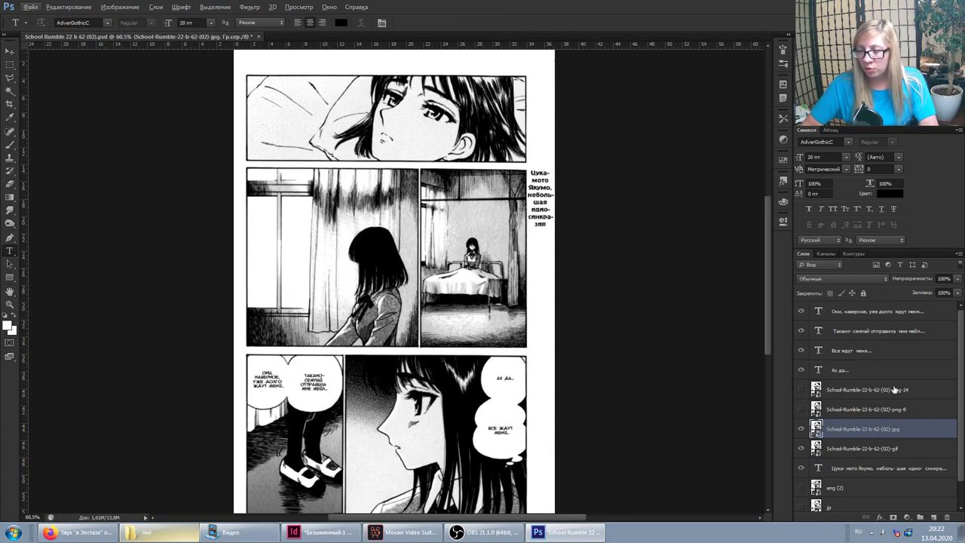
pyautogui.click(801, 428)
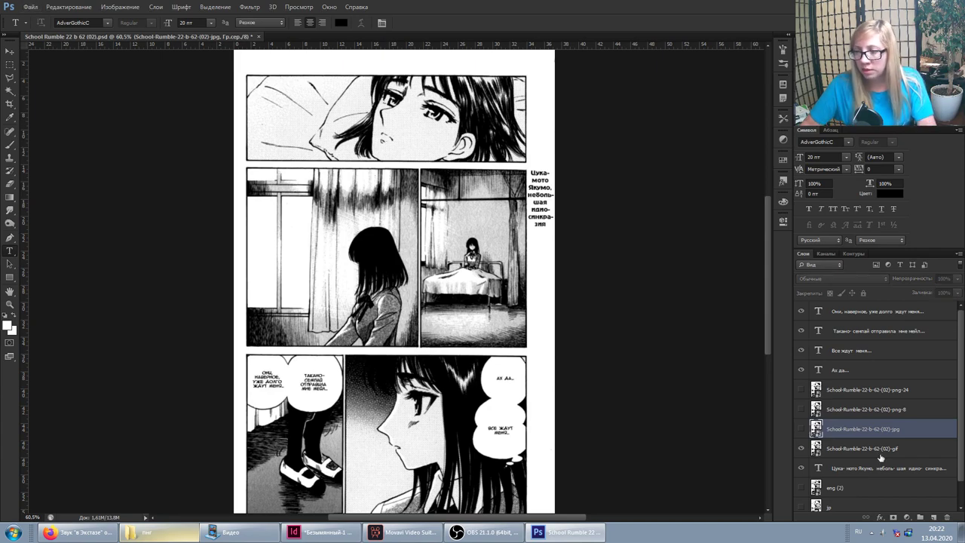
pyautogui.click(833, 449)
pyautogui.scroll(1, 399, 255)
pyautogui.scroll(3, 399, 255)
pyautogui.scroll(2, 400, 255)
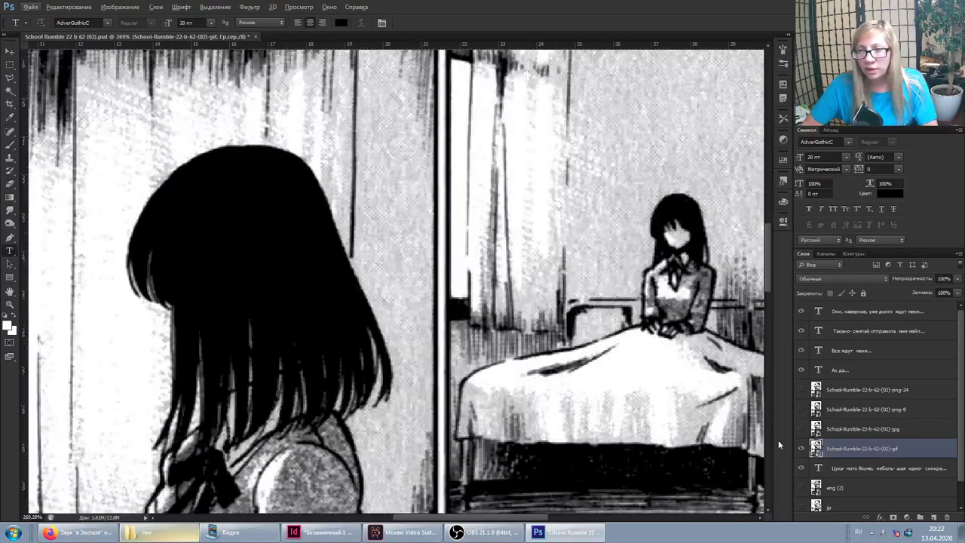
pyautogui.click(801, 409)
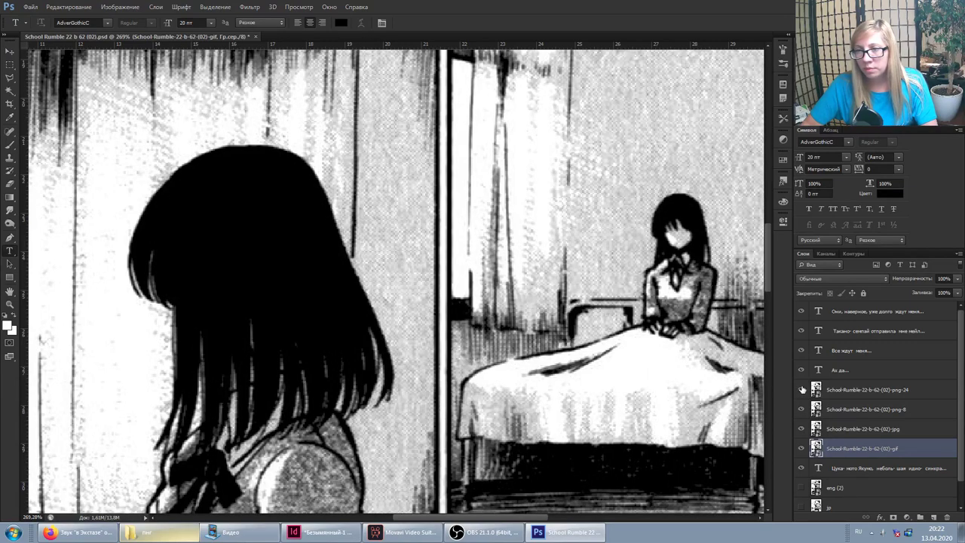
pyautogui.keyDown('alt'); pyautogui.scroll(-5, 444, 247); pyautogui.keyUp('alt')
pyautogui.scroll(4, 432, 274)
pyautogui.scroll(-1, 432, 274)
pyautogui.scroll(-1, 432, 274)
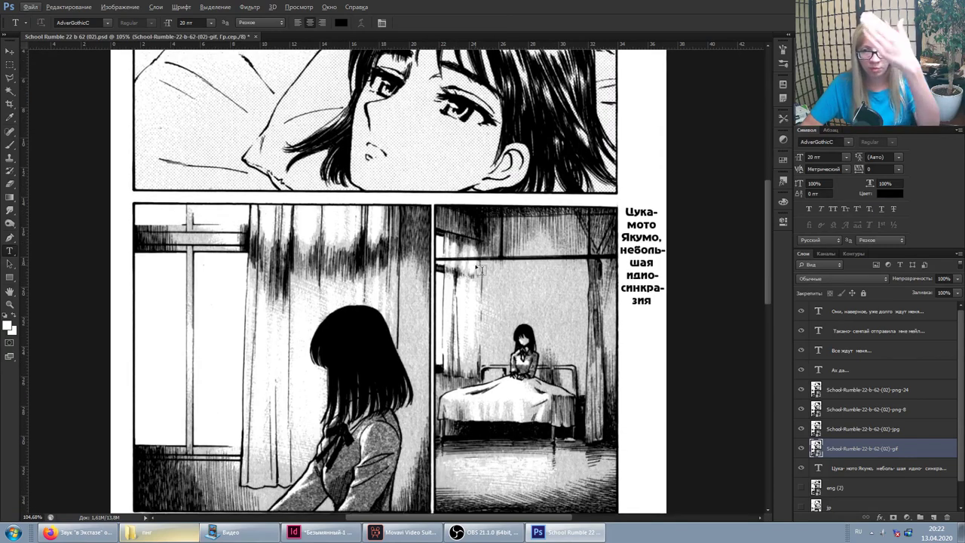
pyautogui.scroll(-2, 551, 401)
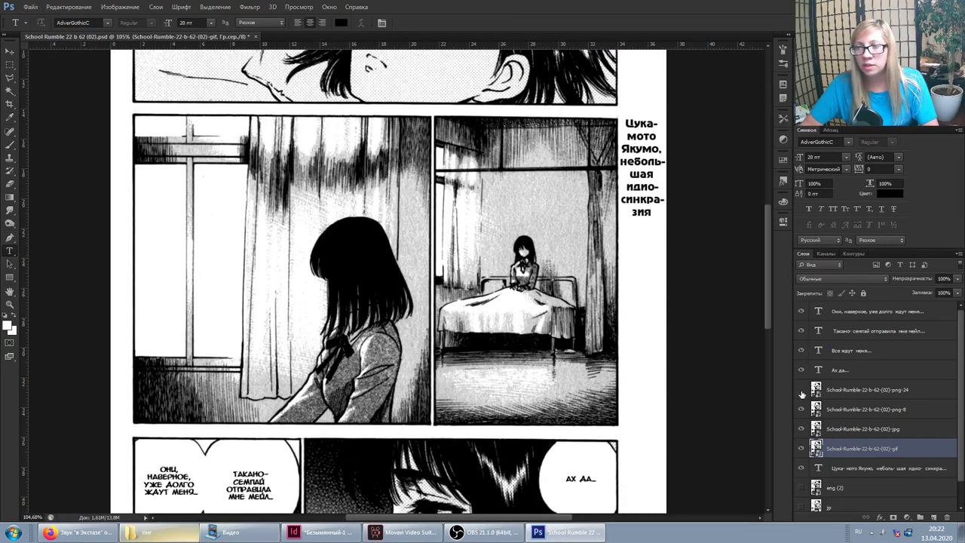
pyautogui.click(801, 448)
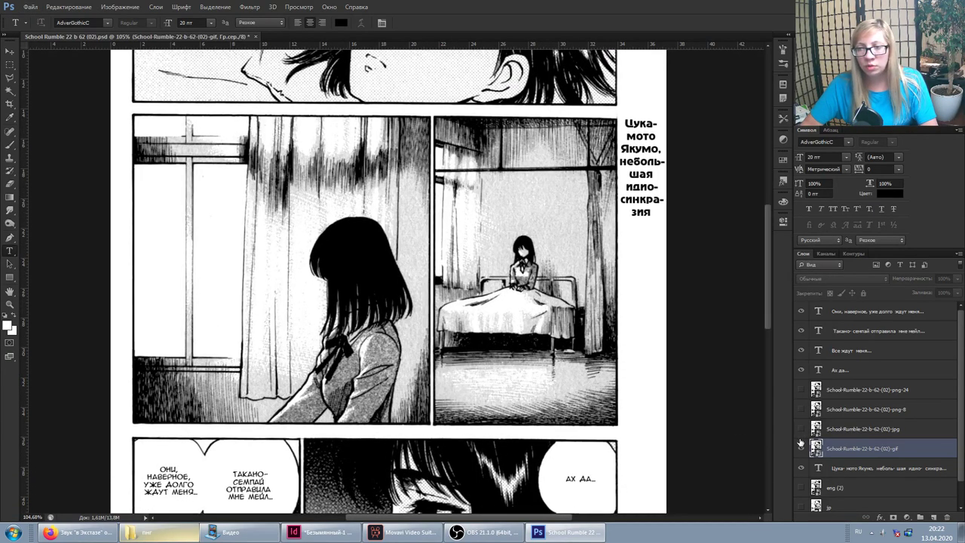
pyautogui.click(801, 448)
pyautogui.click(801, 410)
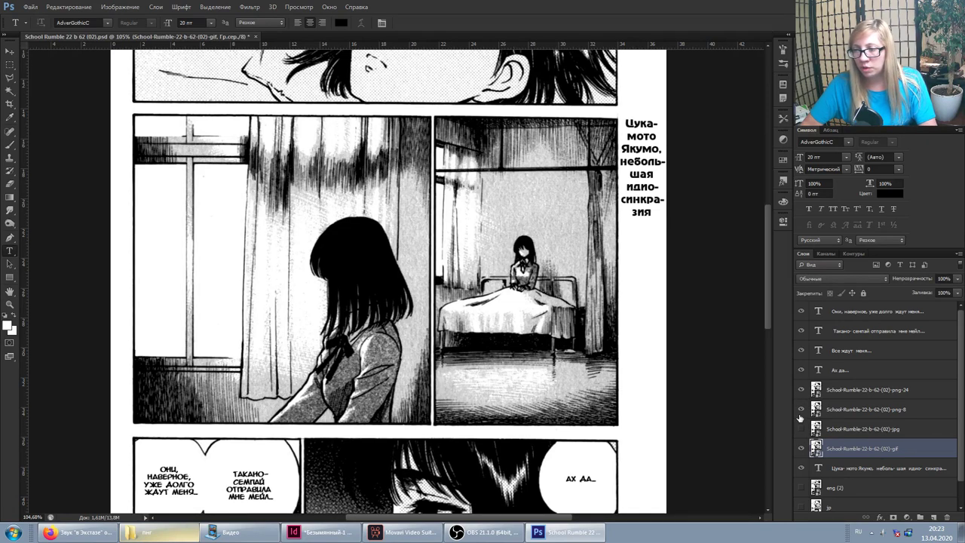
pyautogui.click(801, 390)
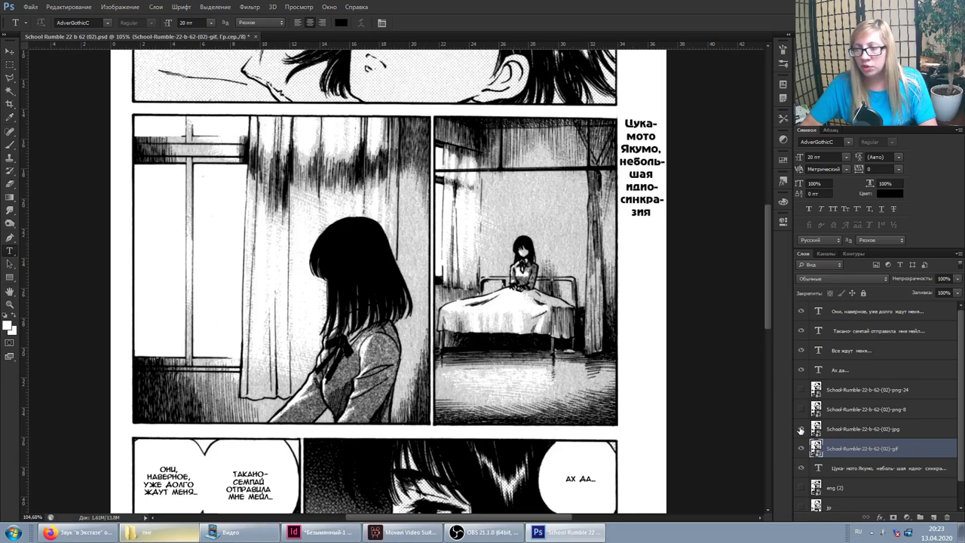
pyautogui.click(801, 409)
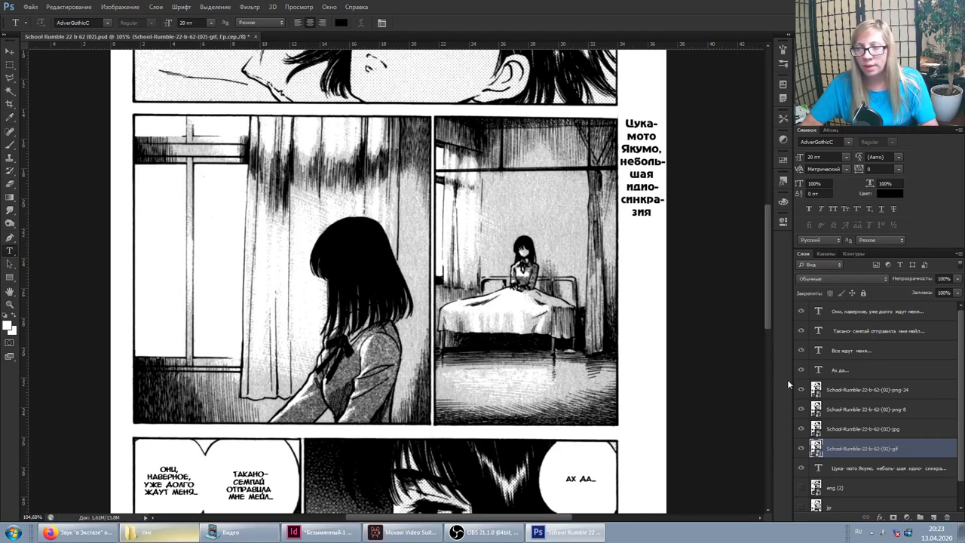
pyautogui.moveTo(802, 413); pyautogui.dragTo(801, 390)
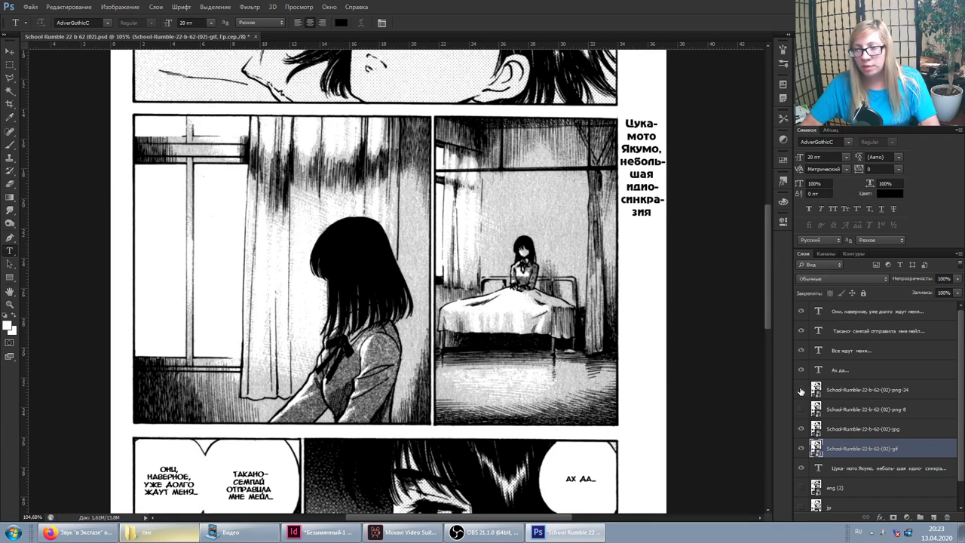
pyautogui.click(120, 6)
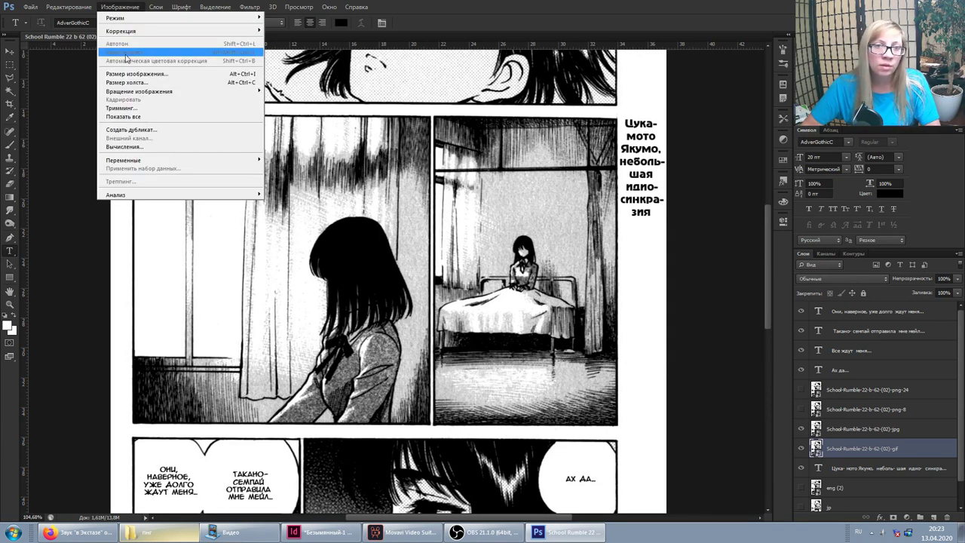
# Add a Levels adjustment with black input 240 and move it above the png-24 layer.
pyautogui.click(158, 6)
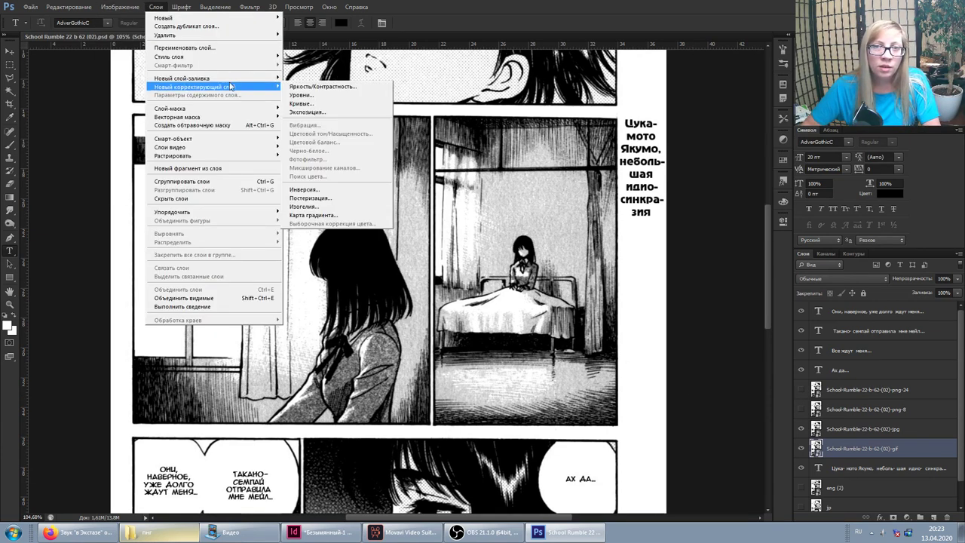
pyautogui.click(326, 94)
pyautogui.click(514, 140)
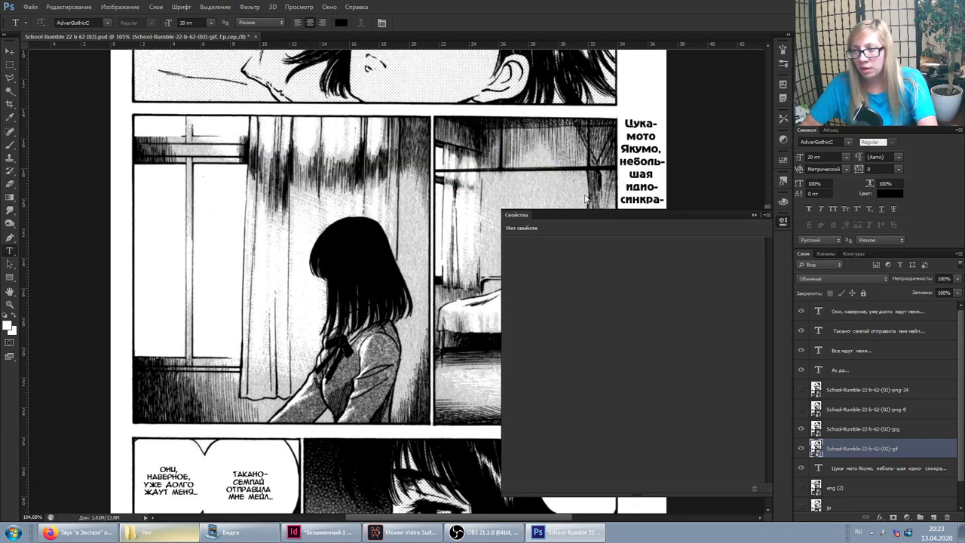
pyautogui.moveTo(569, 322); pyautogui.dragTo(685, 329)
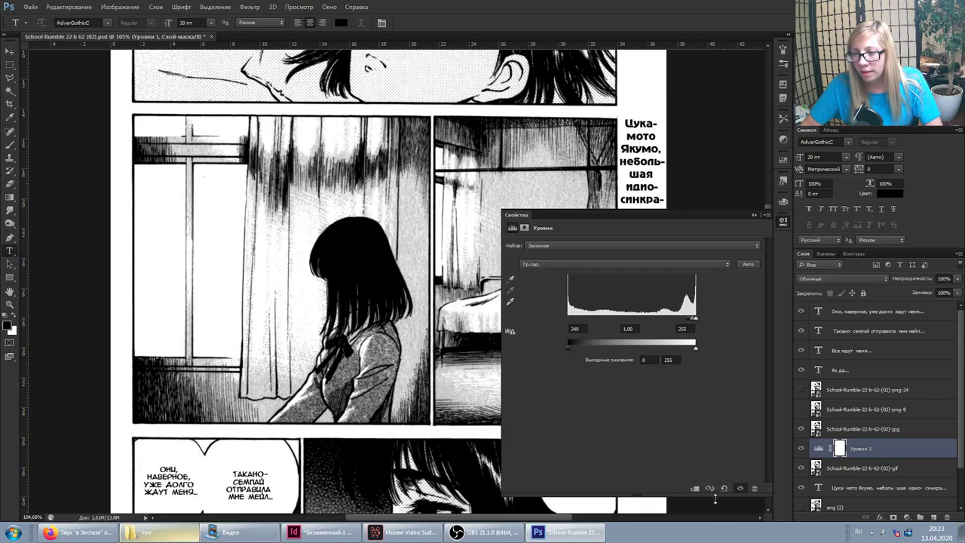
pyautogui.click(755, 215)
pyautogui.moveTo(859, 449); pyautogui.dragTo(852, 387)
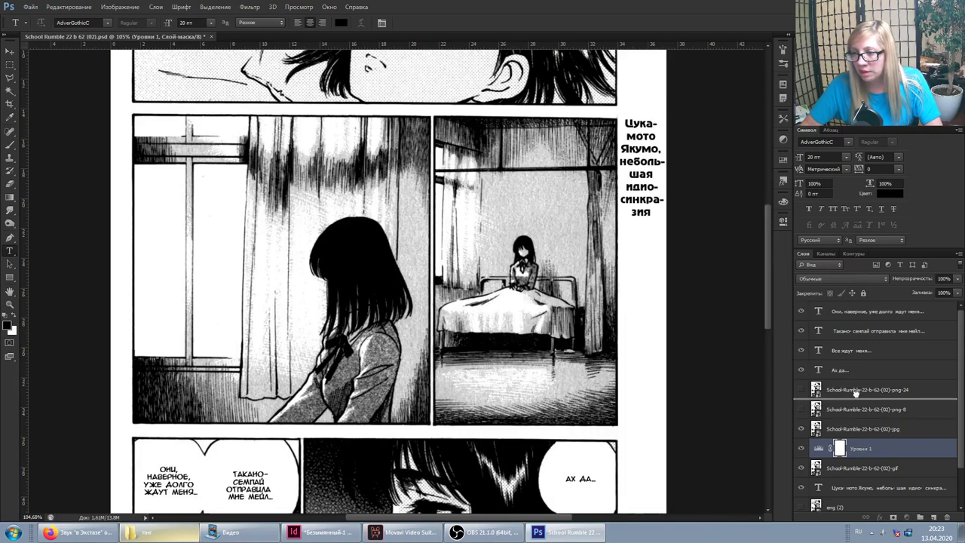
pyautogui.click(801, 409)
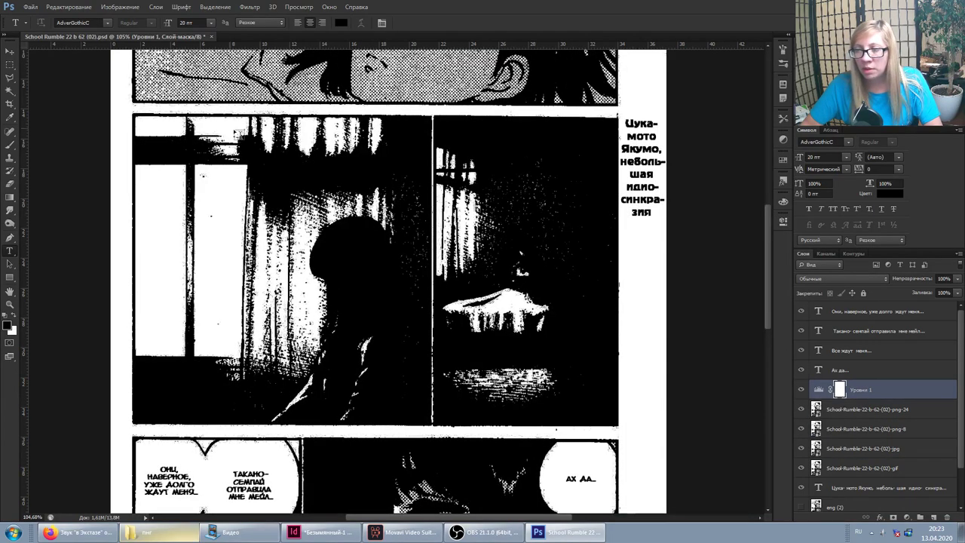
# Zoom into the halftone area and hide the png-8 export layer.
pyautogui.keyDown('alt'); pyautogui.scroll(3, 381, 141); pyautogui.keyUp('alt')
pyautogui.keyDown('alt'); pyautogui.scroll(3, 381, 141); pyautogui.keyUp('alt')
pyautogui.scroll(2, 381, 141)
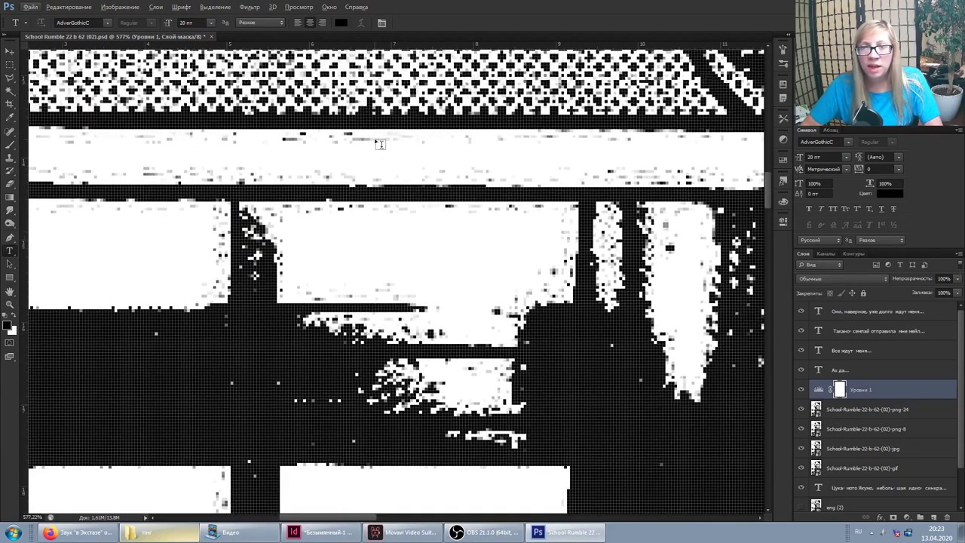
pyautogui.keyDown('alt'); pyautogui.scroll(-1, 381, 141); pyautogui.keyUp('alt')
pyautogui.keyDown('alt'); pyautogui.scroll(-1, 279, 181); pyautogui.keyUp('alt')
pyautogui.keyDown('alt'); pyautogui.scroll(-1, 179, 223); pyautogui.keyUp('alt')
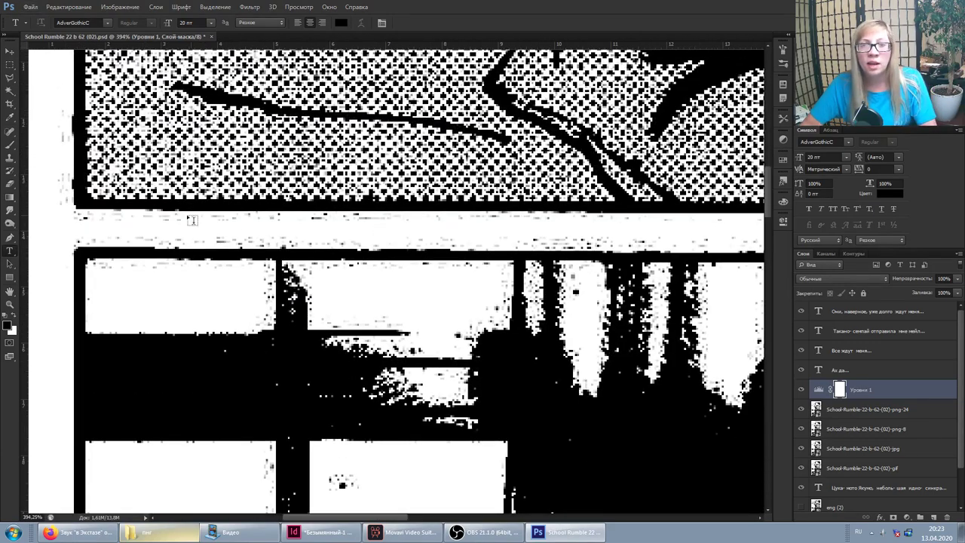
pyautogui.keyDown('alt'); pyautogui.scroll(-1, 333, 228); pyautogui.keyUp('alt')
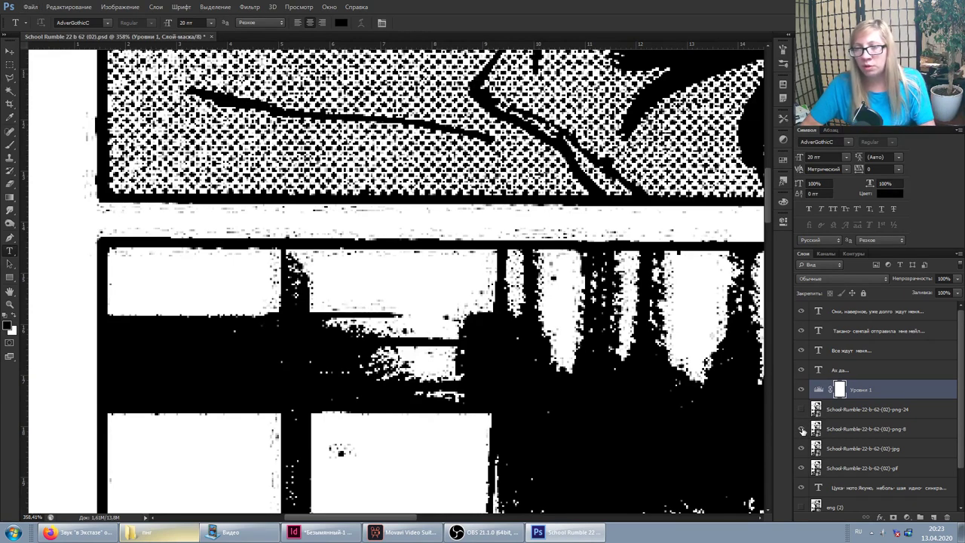
pyautogui.click(801, 429)
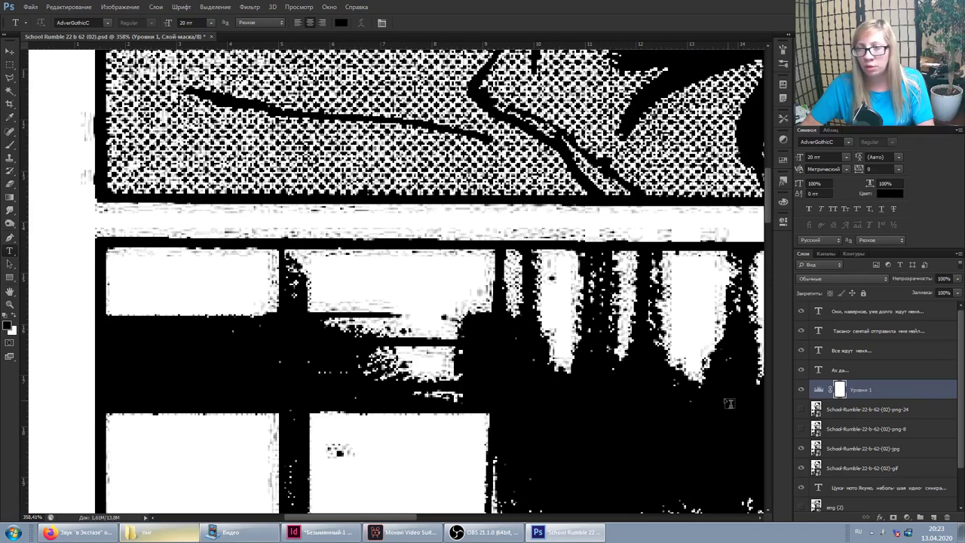
# Toggle the jpg layer on and off repeatedly to compare it against the gif.
pyautogui.click(801, 450)
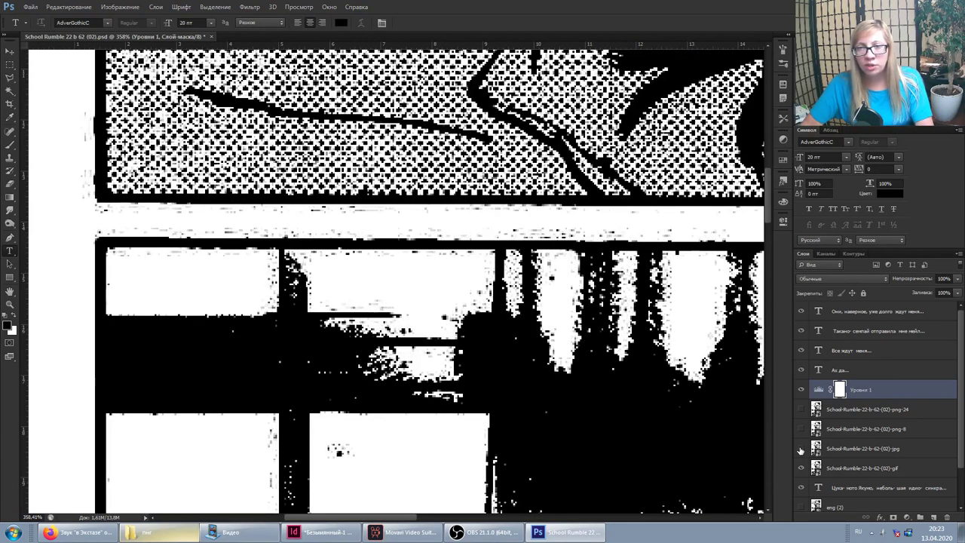
pyautogui.click(801, 450)
pyautogui.click(801, 450)
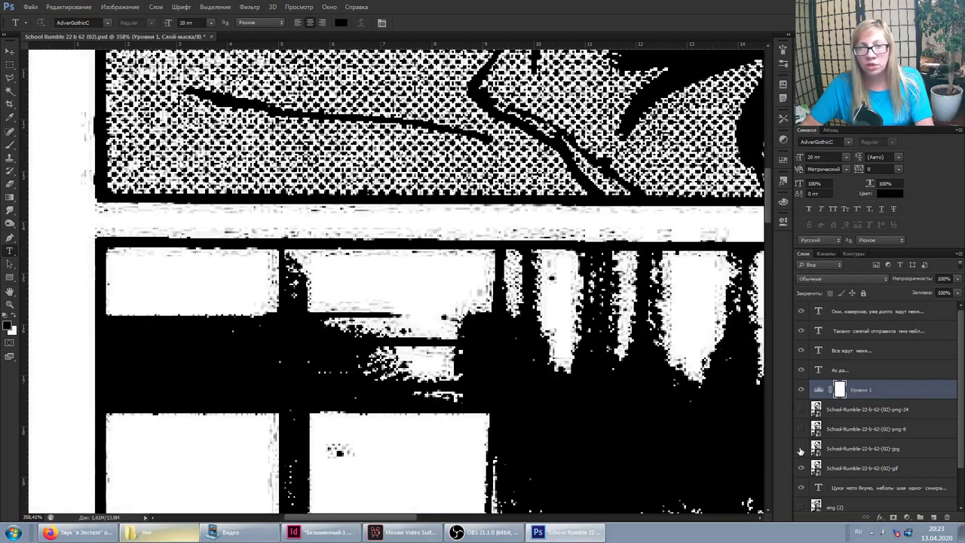
pyautogui.click(801, 450)
pyautogui.click(801, 450)
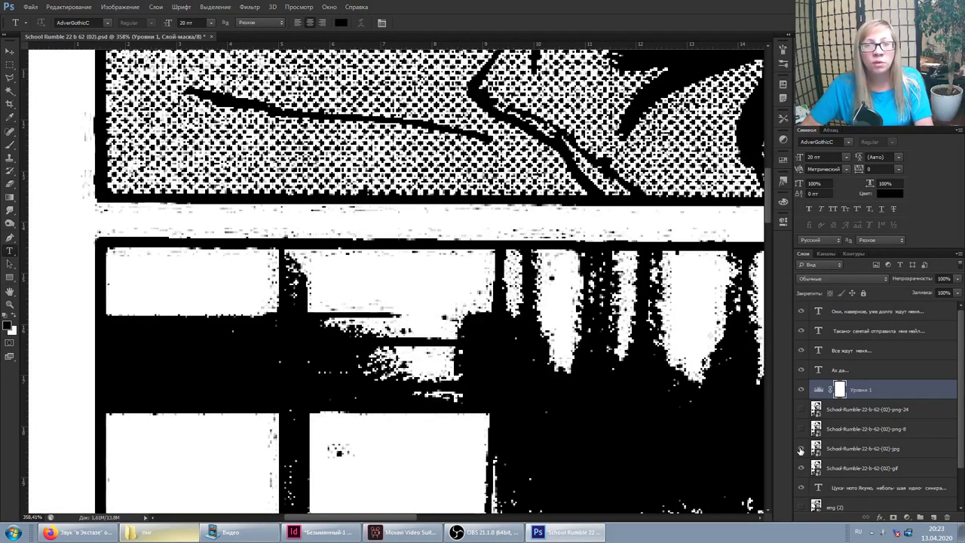
pyautogui.click(801, 450)
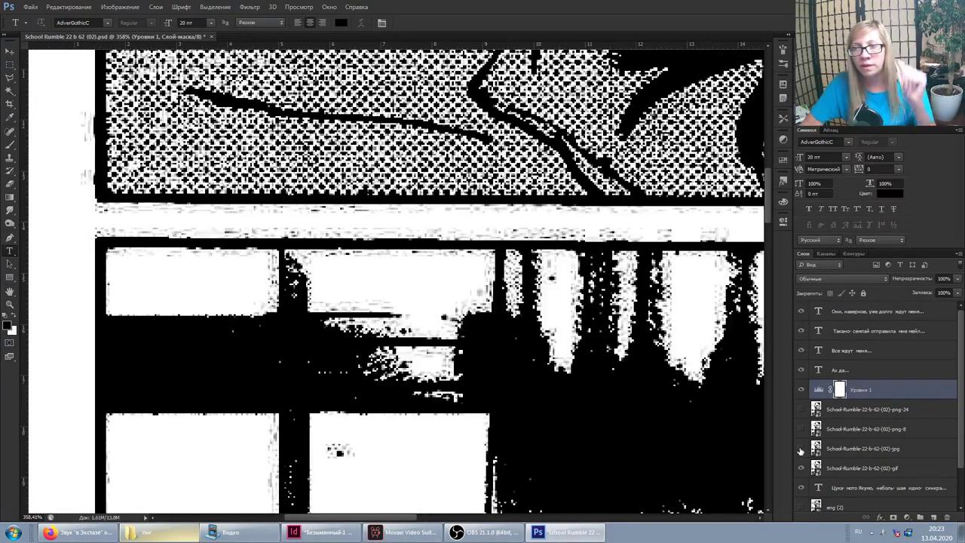
pyautogui.click(801, 450)
pyautogui.click(801, 449)
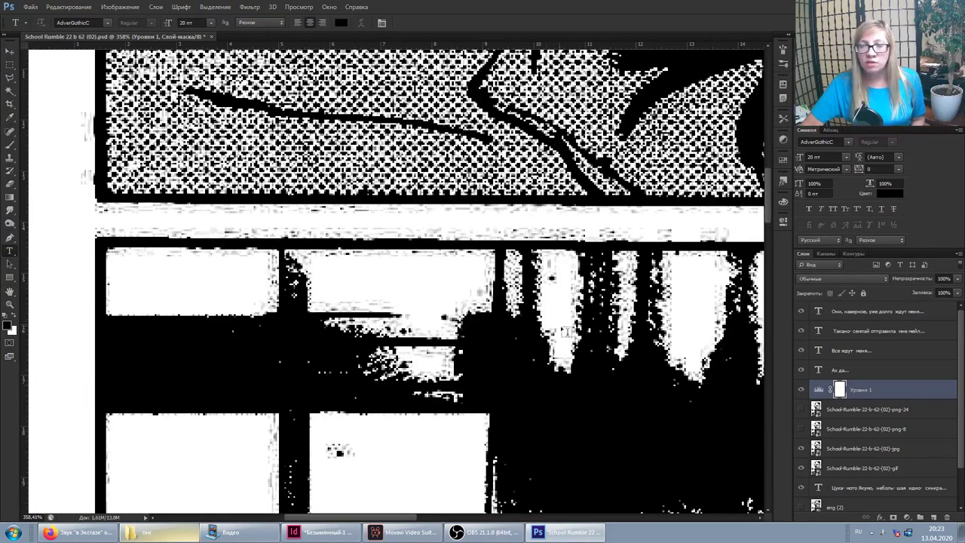
pyautogui.click(264, 535)
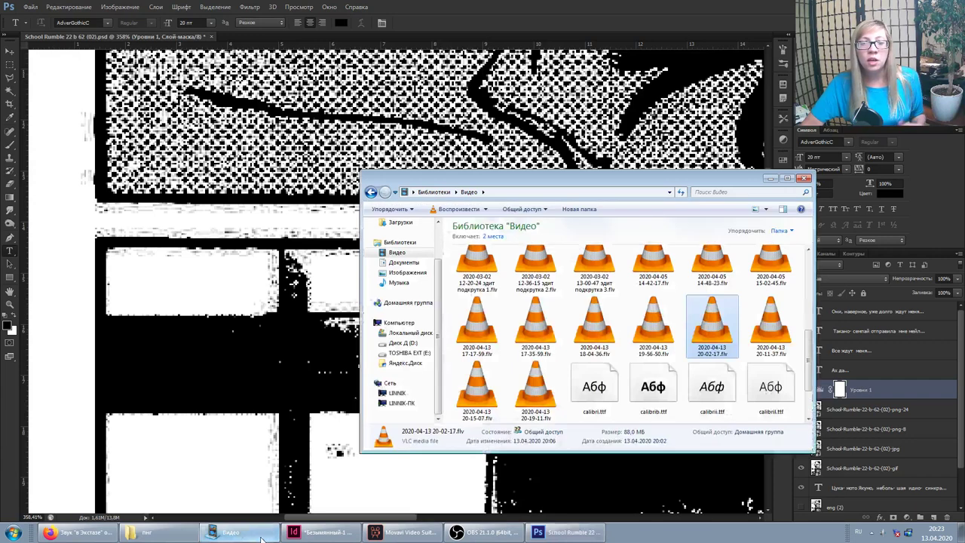
pyautogui.click(147, 532)
pyautogui.click(491, 291)
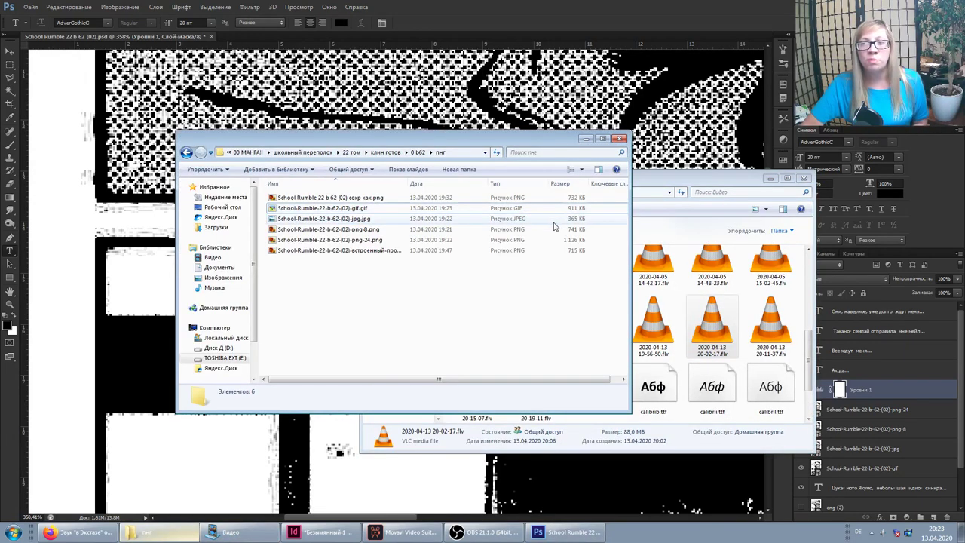
pyautogui.click(551, 219)
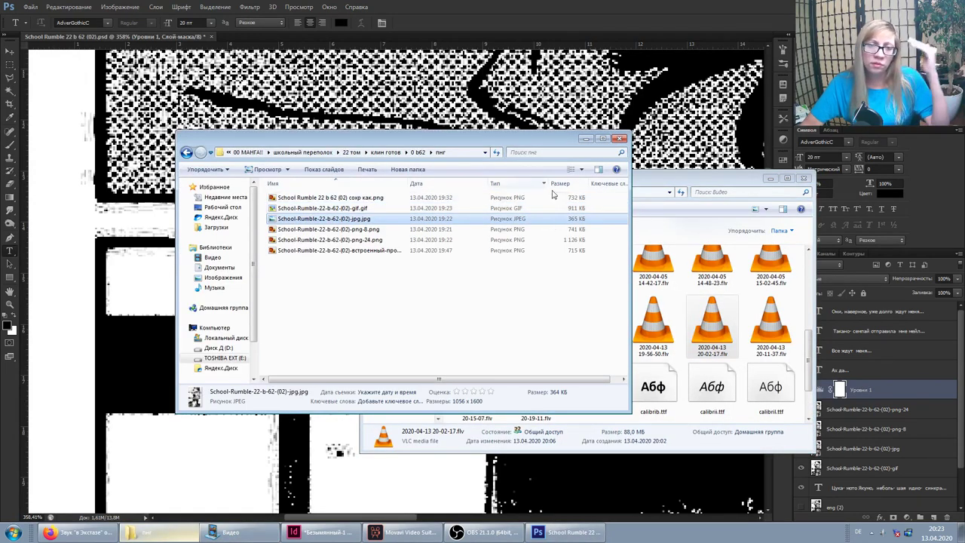
pyautogui.click(644, 7)
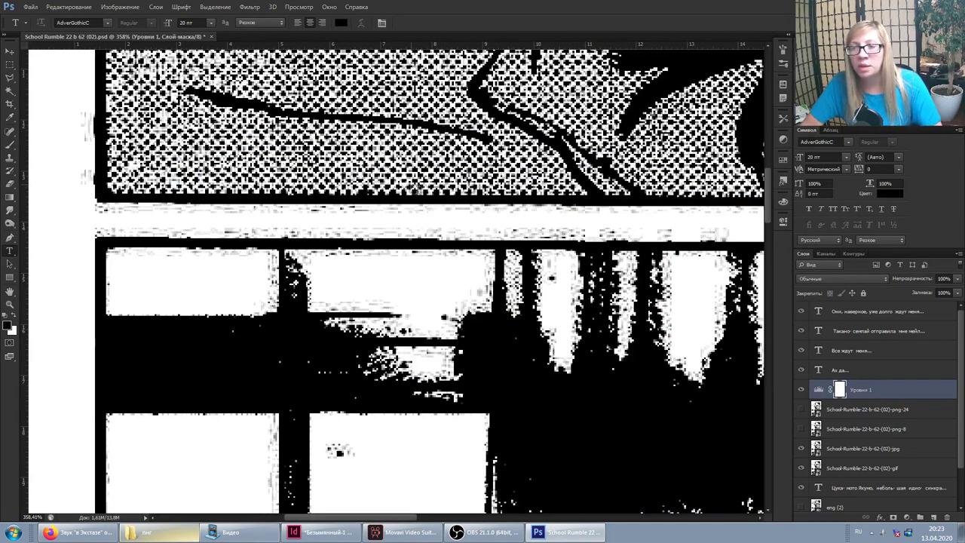
# Delete the jpg layer, hide Уровни 1, and show the png-8 layer.
pyautogui.click(850, 449)
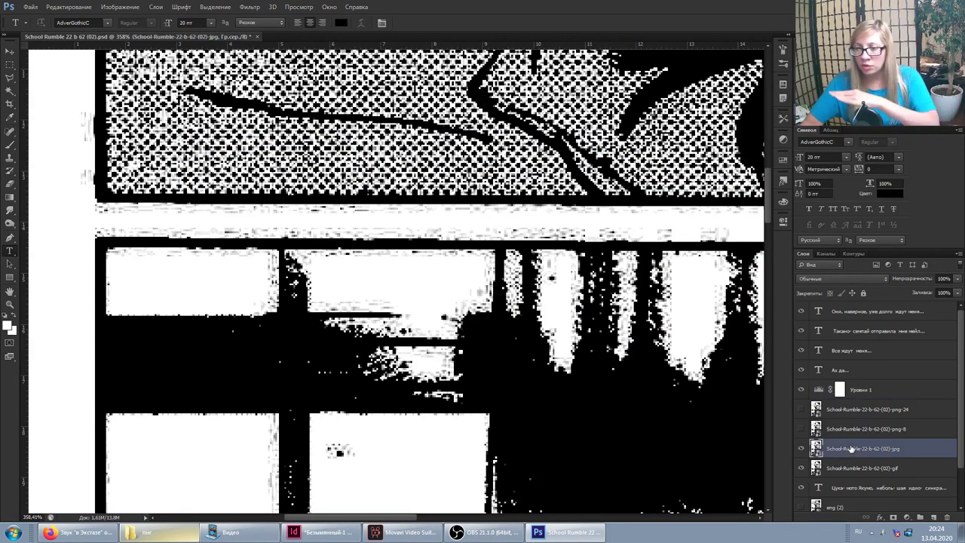
pyautogui.press('Delete')
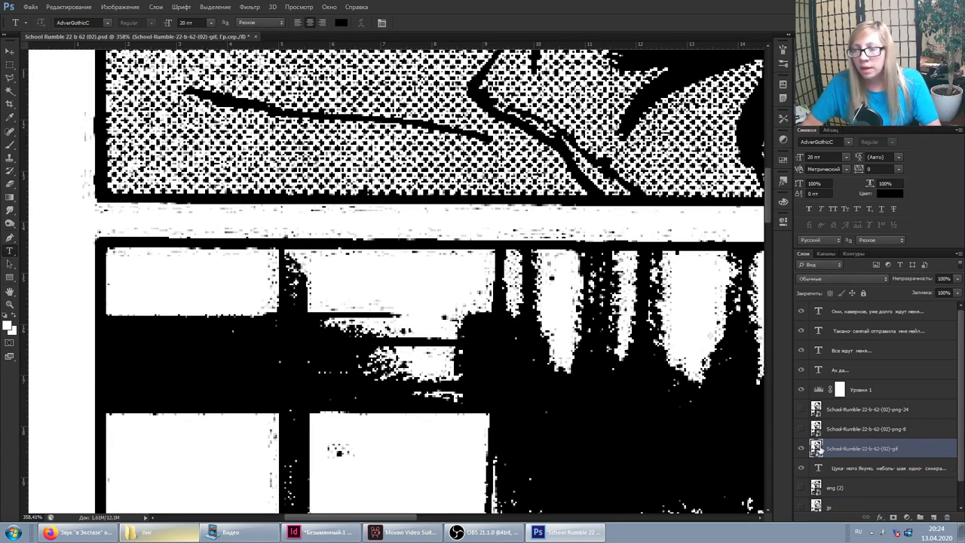
pyautogui.click(801, 390)
pyautogui.click(801, 429)
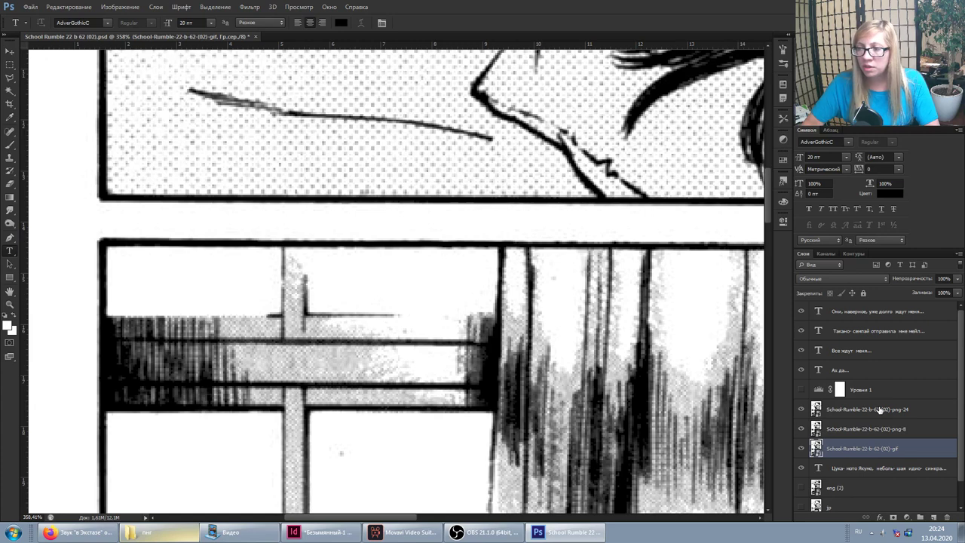
# Compare the gif and png-8 file sizes in the пнг export folder.
pyautogui.click(234, 532)
pyautogui.click(169, 533)
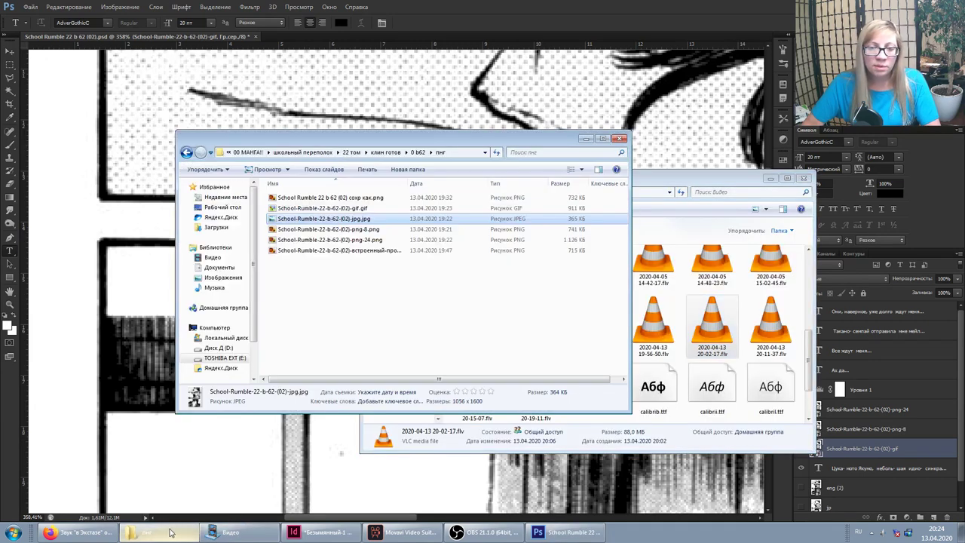
pyautogui.press('Up')
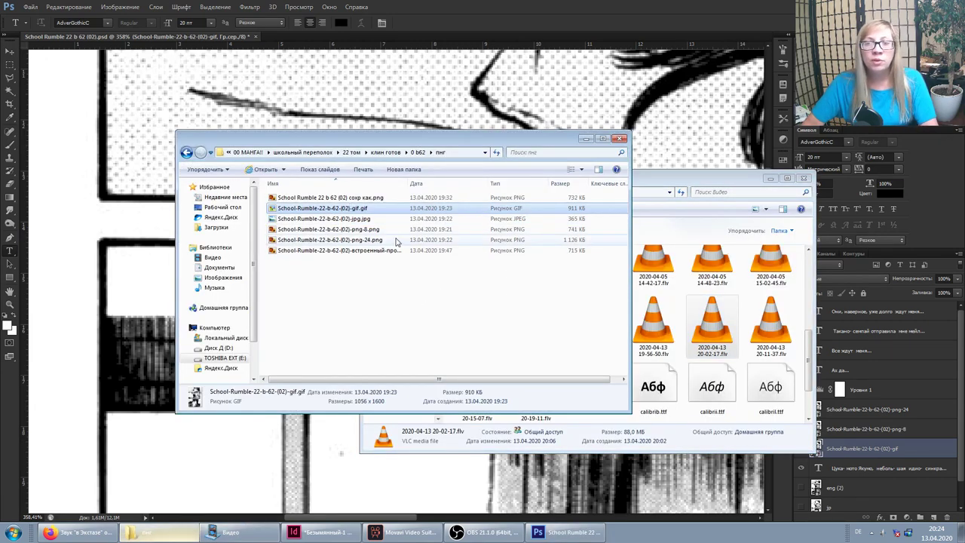
pyautogui.click(476, 228)
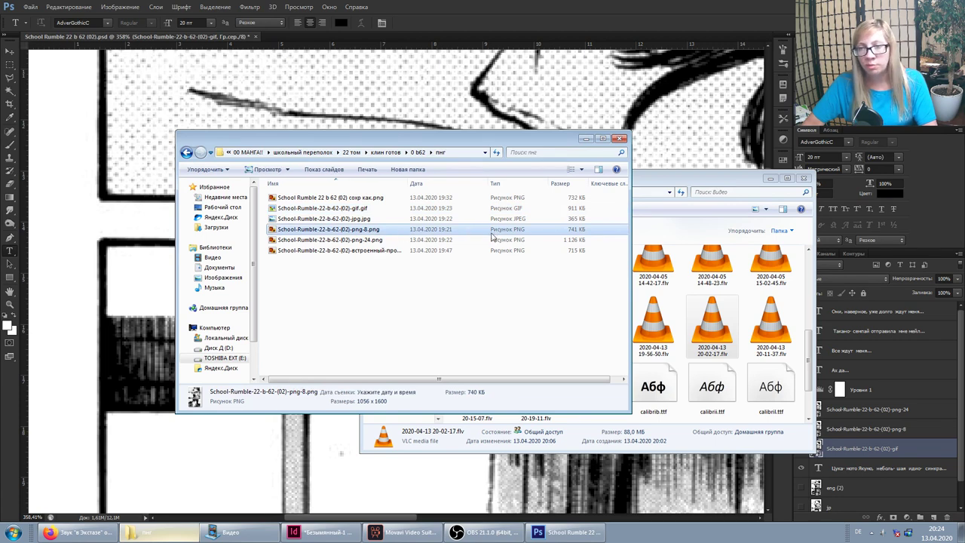
pyautogui.click(576, 208)
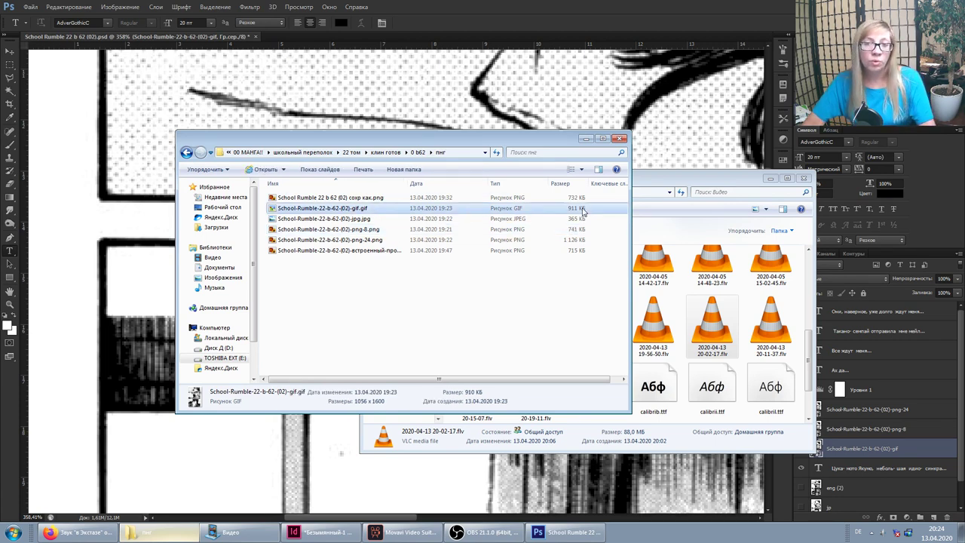
# Delete the gif comparison layer, then recheck the пнг export folder.
pyautogui.click(554, 19)
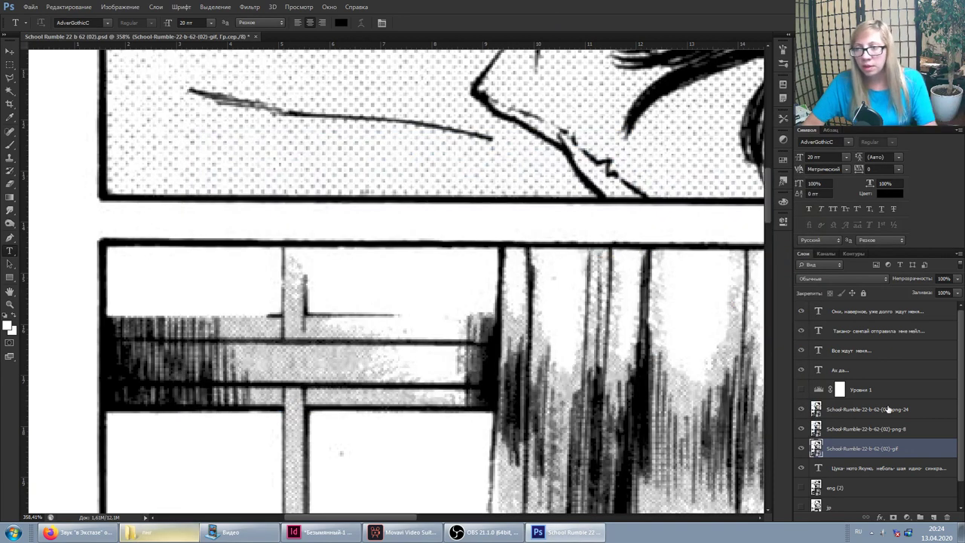
pyautogui.press('Delete')
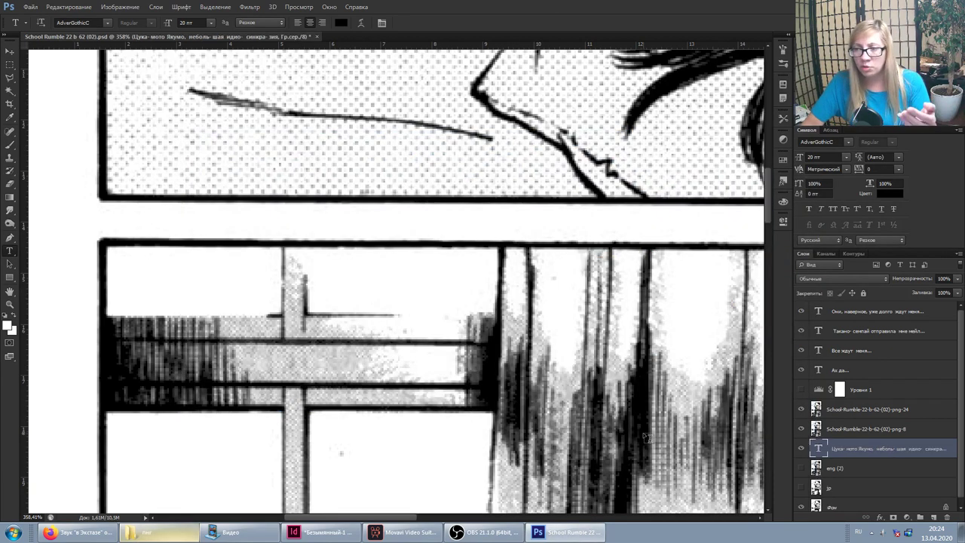
pyautogui.click(165, 534)
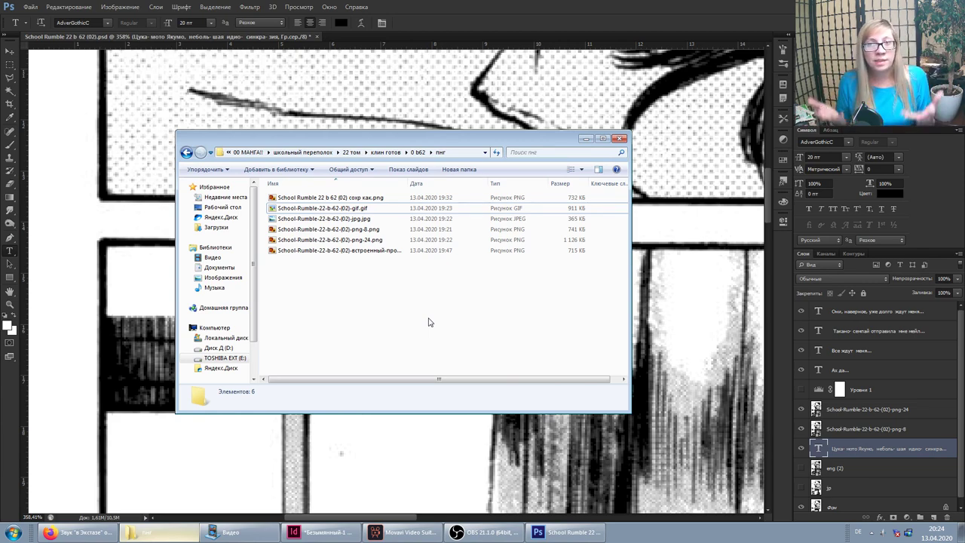
pyautogui.click(503, 5)
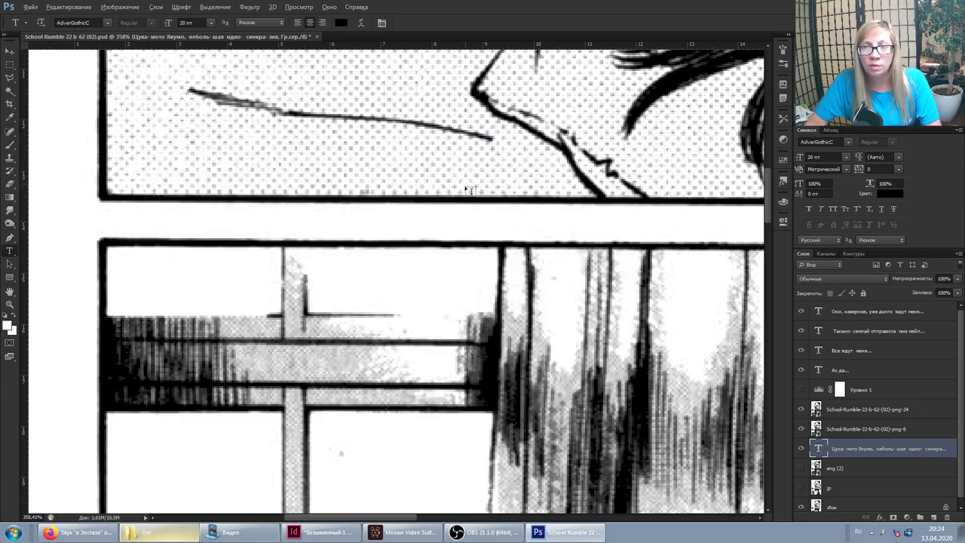
pyautogui.scroll(-5, 467, 200)
pyautogui.scroll(-1, 467, 201)
pyautogui.hscroll(2, 489, 226)
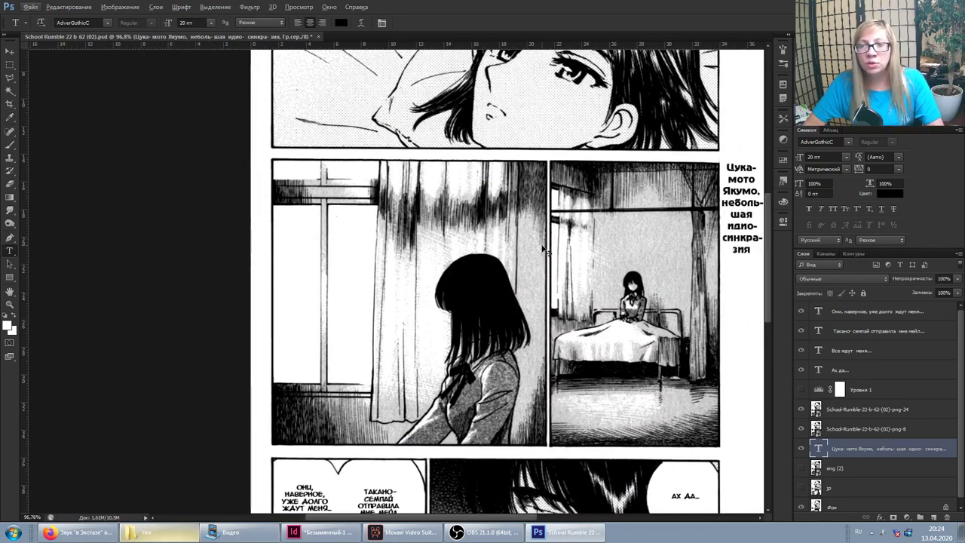
# Delete the png-24 comparison layer.
pyautogui.hscroll(2, 528, 256)
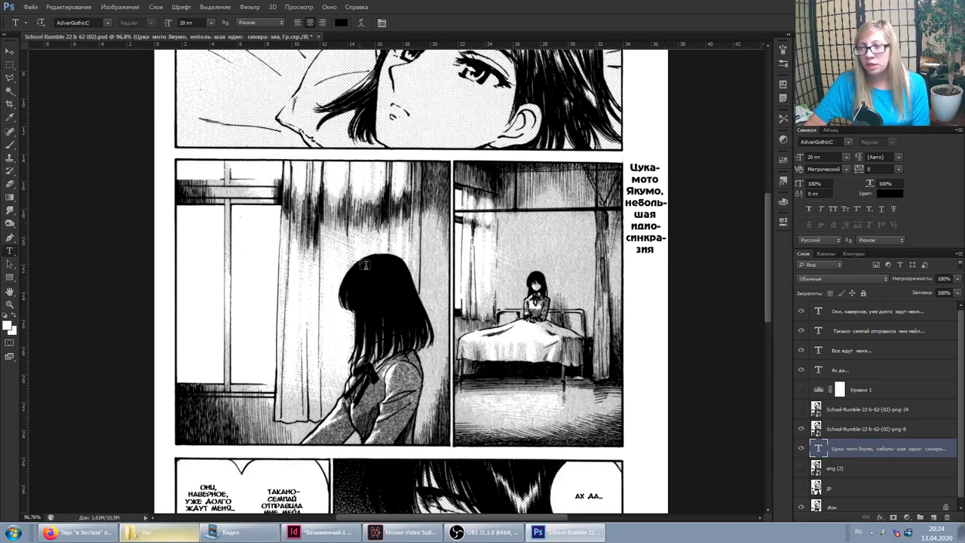
pyautogui.click(849, 409)
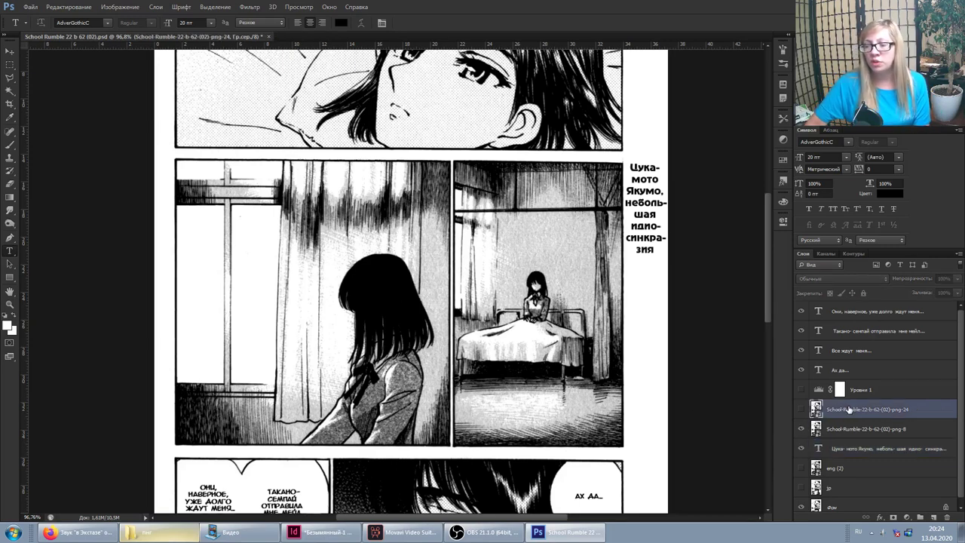
pyautogui.press('Delete')
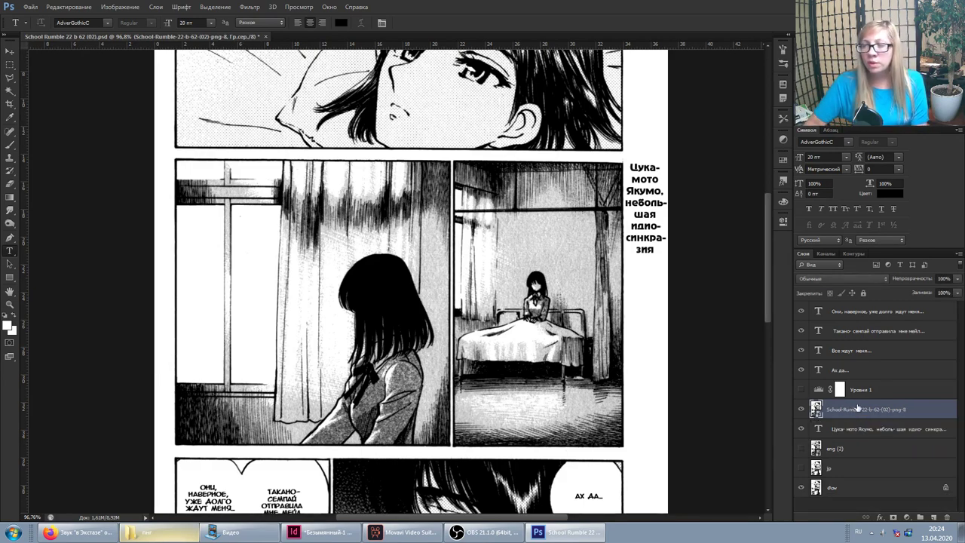
# Zoom in and toggle the png-8 layer repeatedly to compare its quality.
pyautogui.scroll(1, 512, 259)
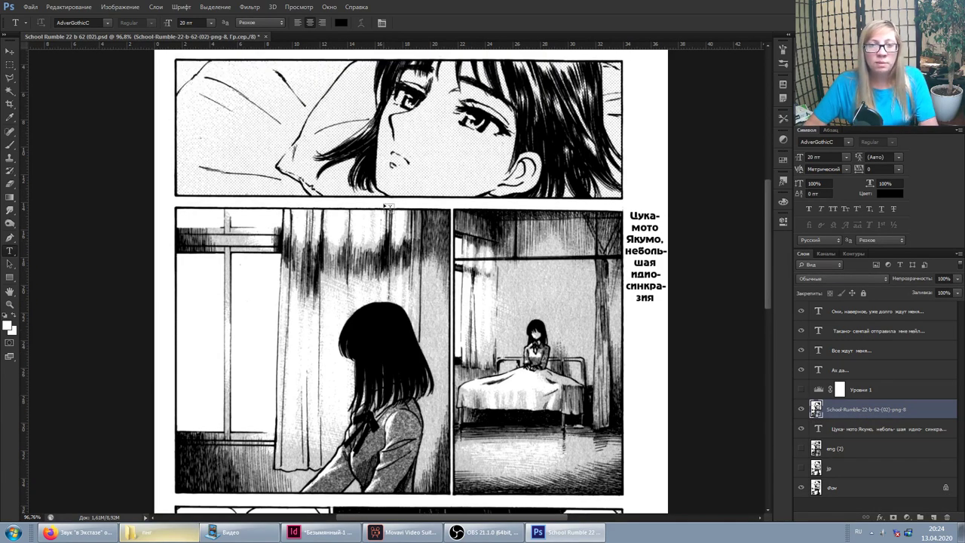
pyautogui.scroll(2, 520, 310)
pyautogui.scroll(-2, 520, 311)
pyautogui.scroll(2, 557, 185)
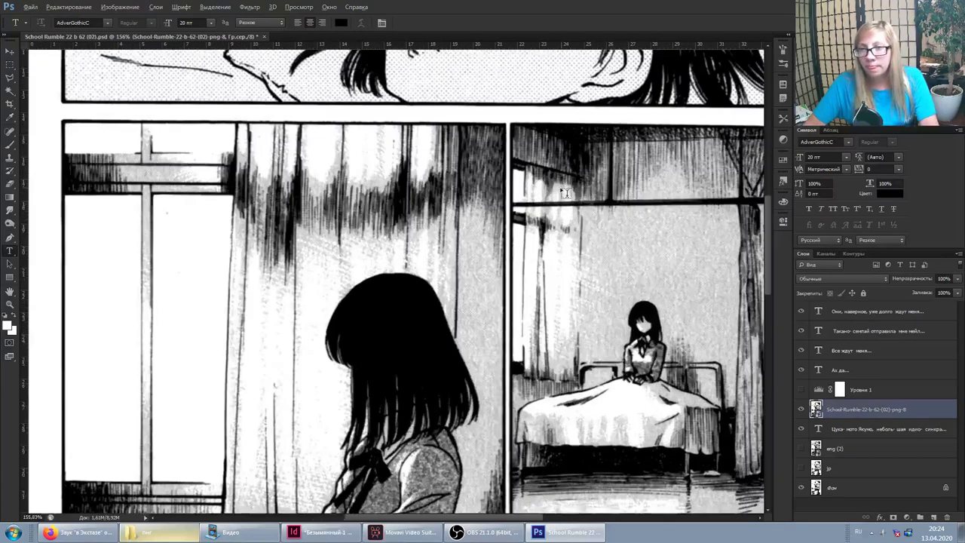
pyautogui.scroll(2, 557, 184)
pyautogui.scroll(2, 557, 184)
pyautogui.scroll(1, 558, 185)
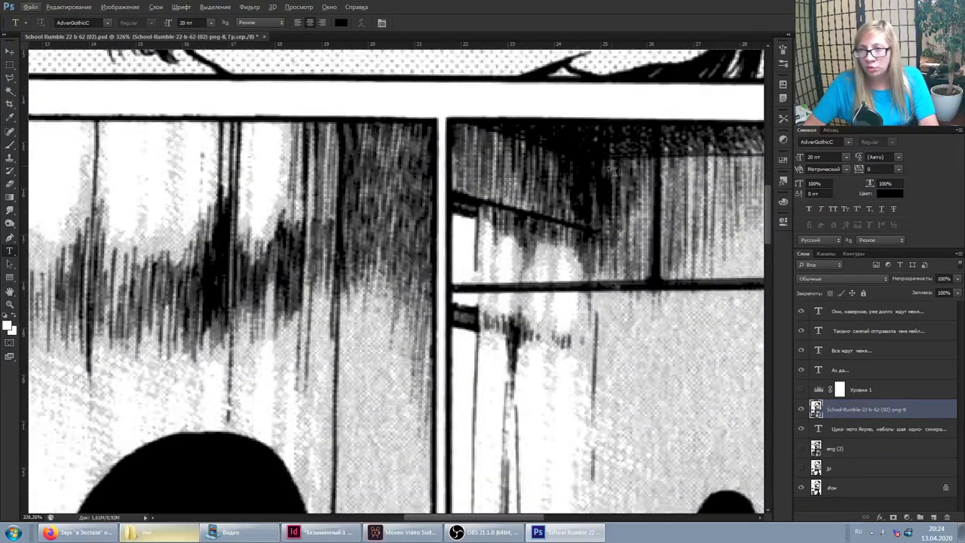
pyautogui.click(801, 410)
pyautogui.click(801, 409)
pyautogui.click(801, 409)
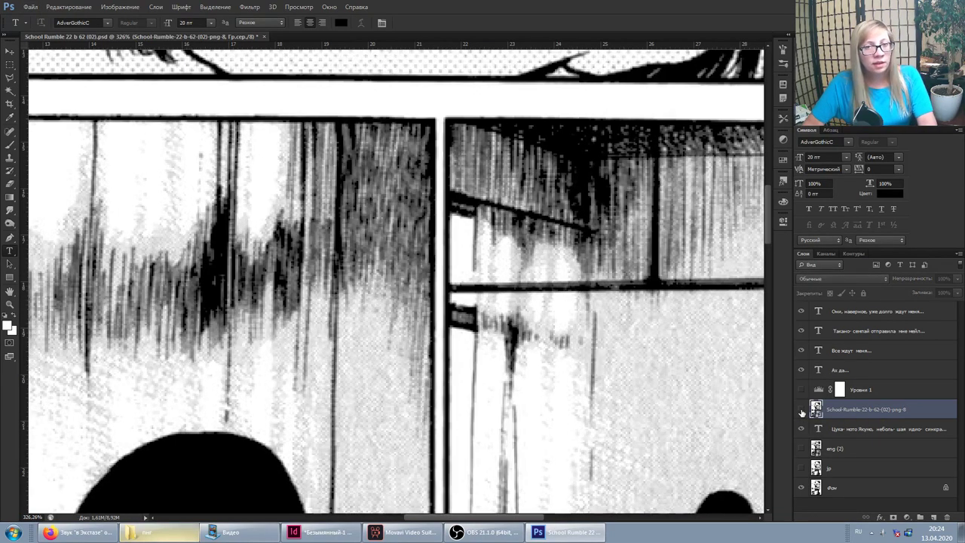
pyautogui.click(801, 409)
pyautogui.click(801, 409)
pyautogui.click(802, 409)
pyautogui.click(801, 409)
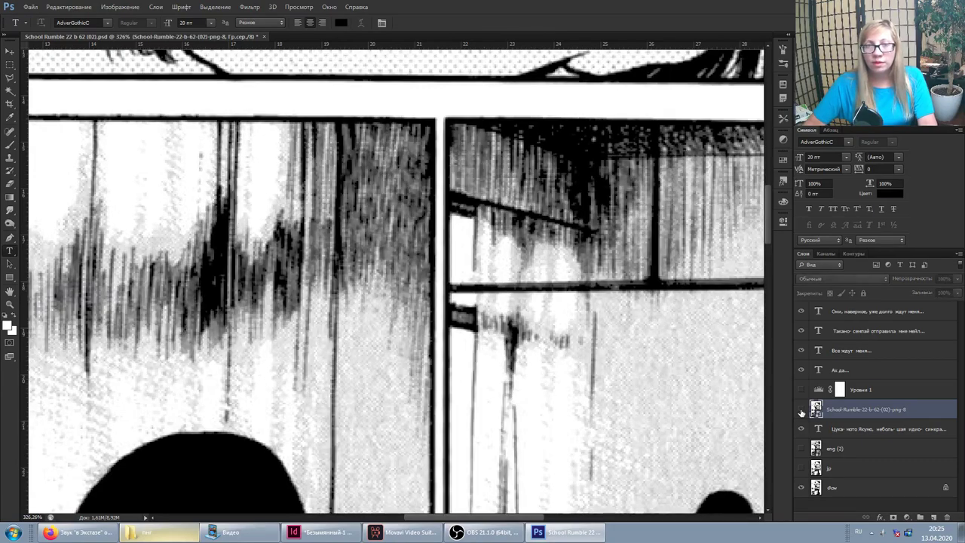
pyautogui.click(801, 410)
pyautogui.click(801, 410)
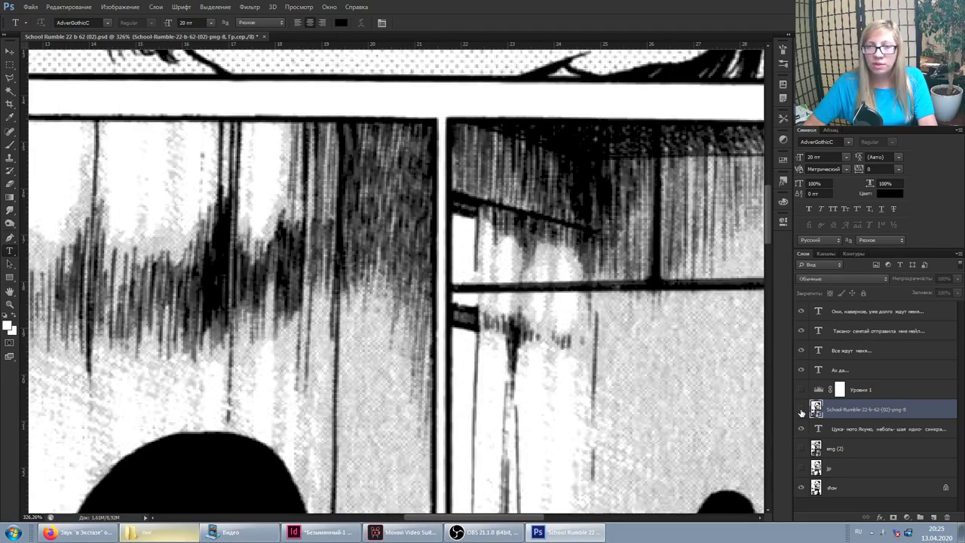
# Bring the пнг export folder back in front of Photoshop.
pyautogui.scroll(-3, 428, 273)
pyautogui.scroll(-3, 428, 274)
pyautogui.scroll(2, 308, 146)
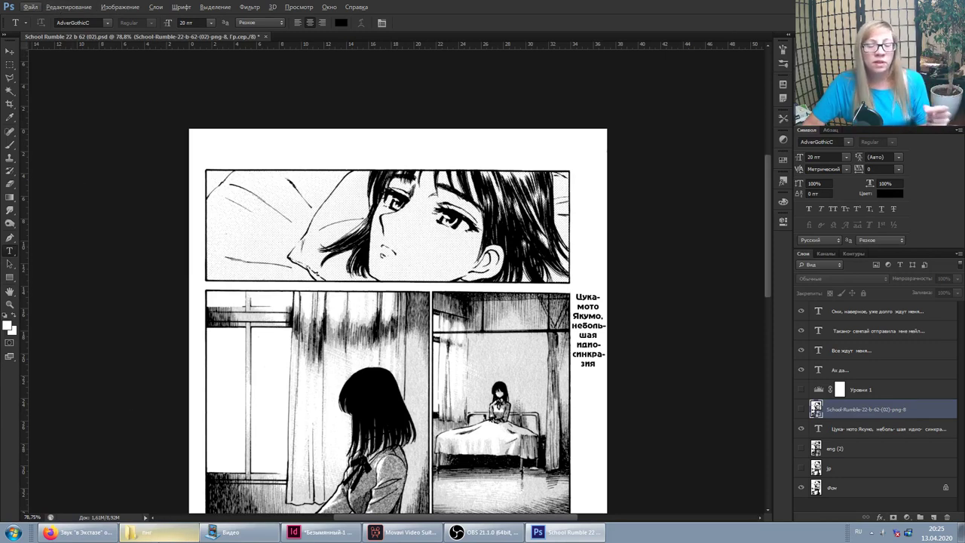
pyautogui.click(159, 533)
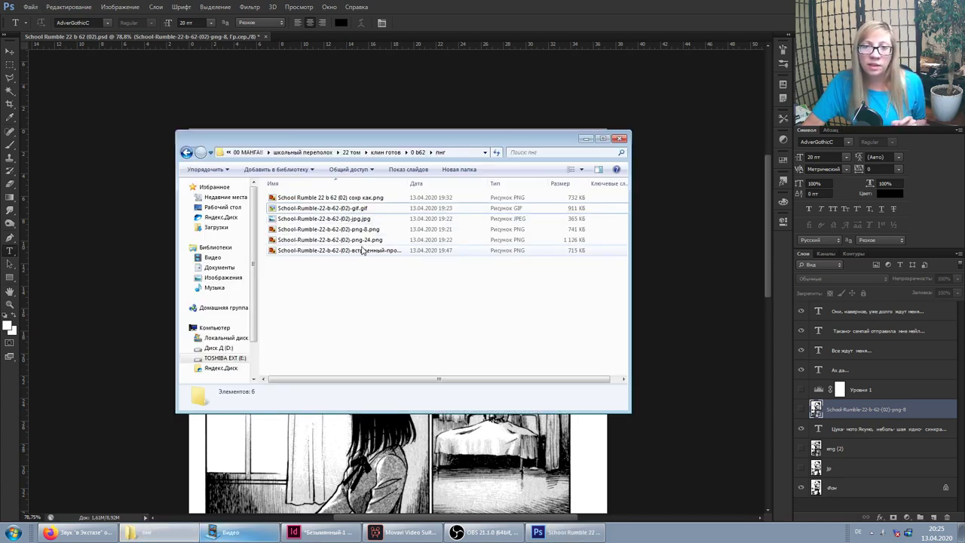
# Open png-8.png as its own document and compare it with the PSD page tab.
pyautogui.click(360, 230)
pyautogui.press('Return')
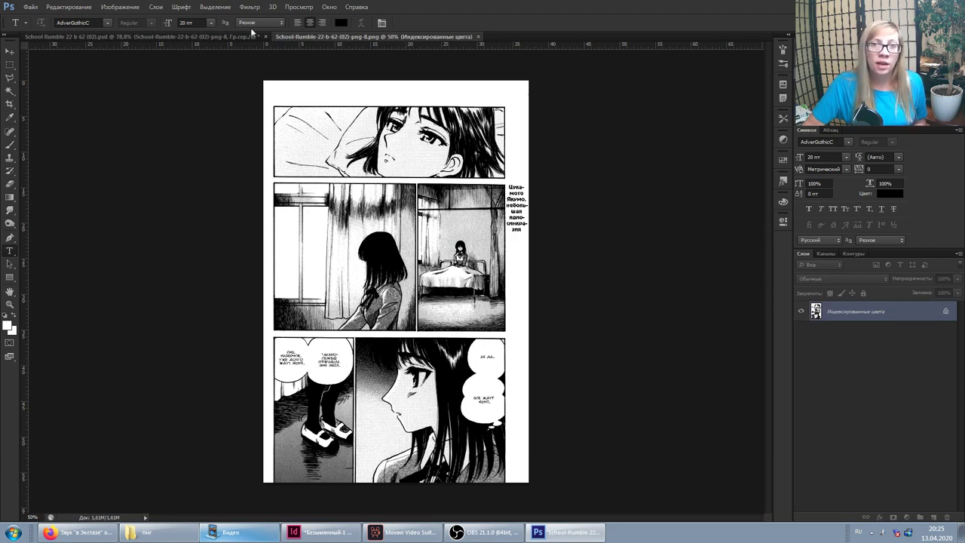
pyautogui.click(211, 36)
pyautogui.click(283, 36)
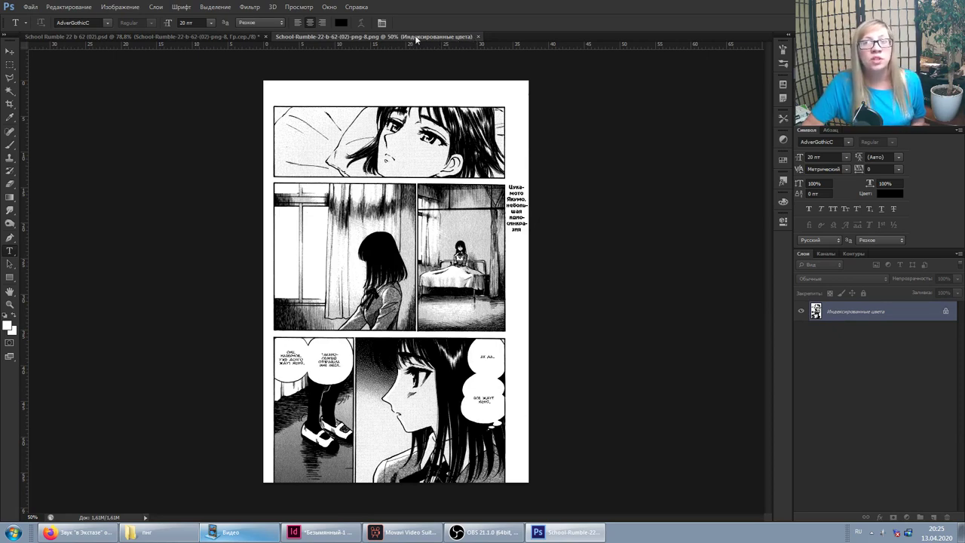
pyautogui.click(231, 36)
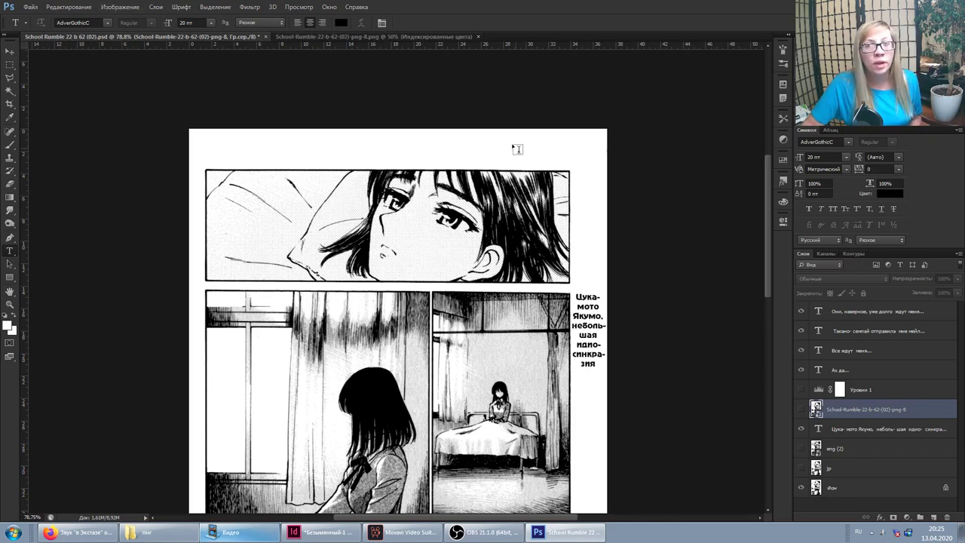
# Toggle the png-8 layer in the PSD page to compare.
pyautogui.scroll(-3, 517, 149)
pyautogui.scroll(-2, 638, 316)
pyautogui.scroll(-2, 638, 316)
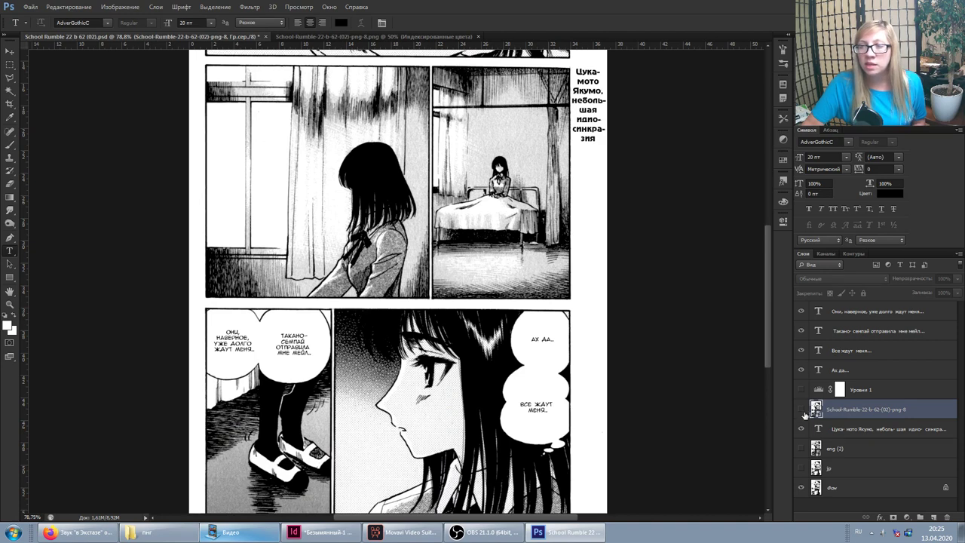
pyautogui.click(802, 410)
pyautogui.click(802, 410)
pyautogui.click(801, 410)
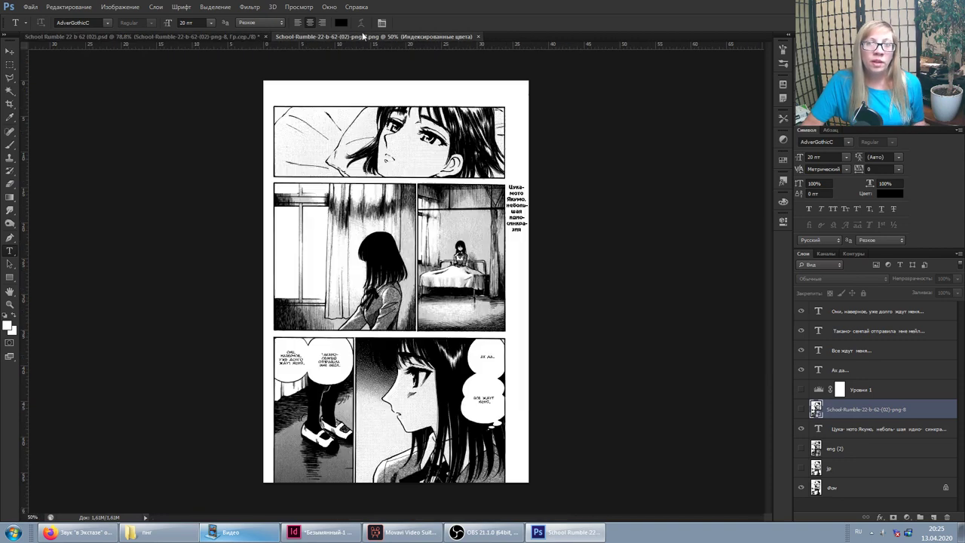
# Close the separate png-8 document.
pyautogui.click(452, 37)
pyautogui.hotkey('ctrl', 'w')
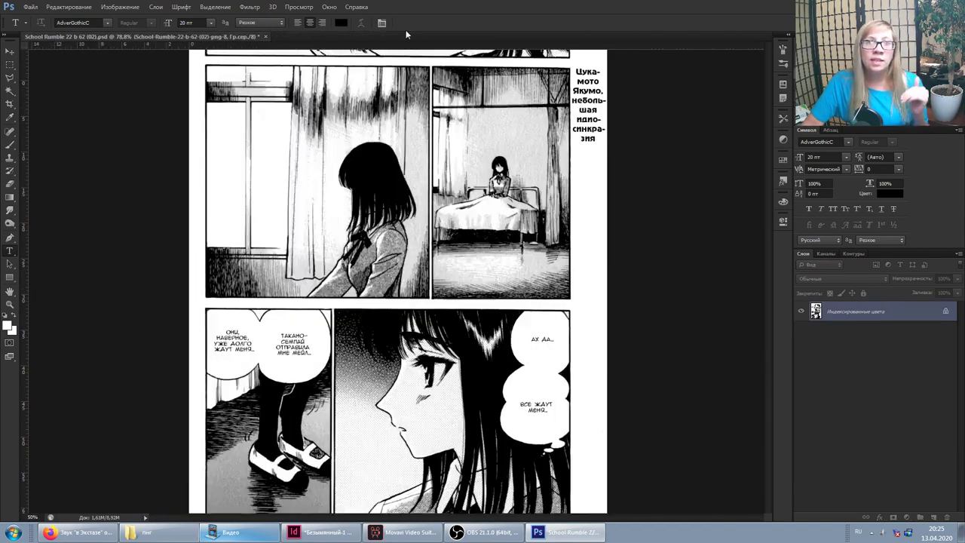
pyautogui.click(30, 7)
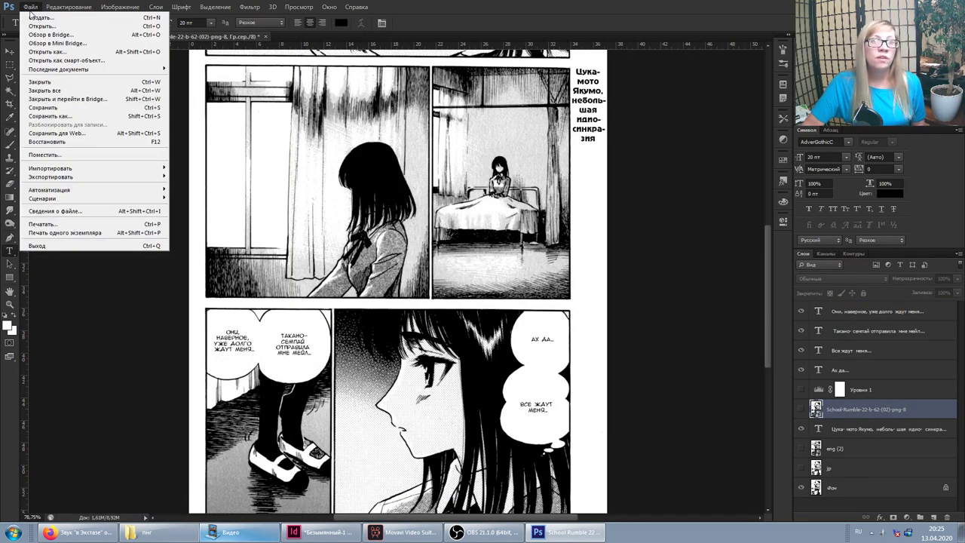
# Switch the Save As file type to PNG, cancel, and bring up the пнг folder.
pyautogui.click(83, 112)
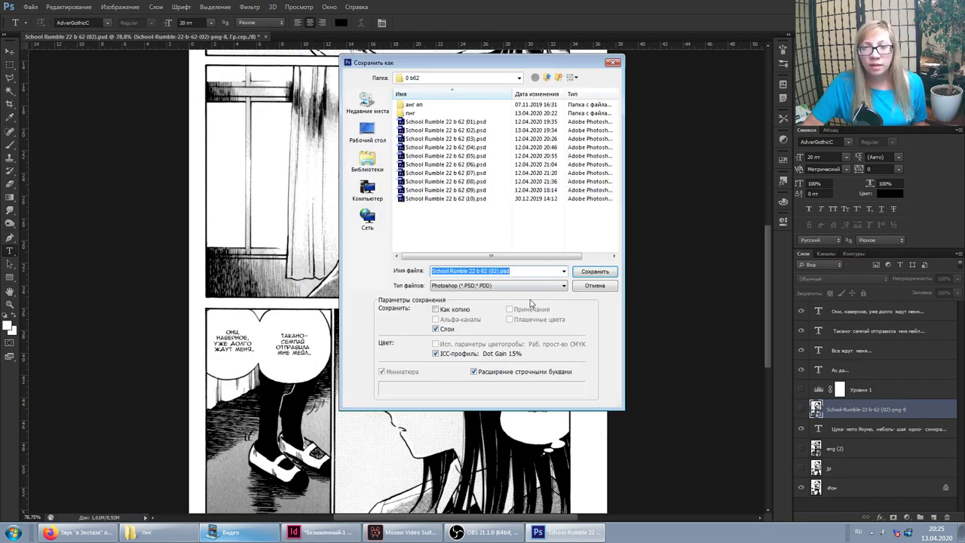
pyautogui.click(527, 286)
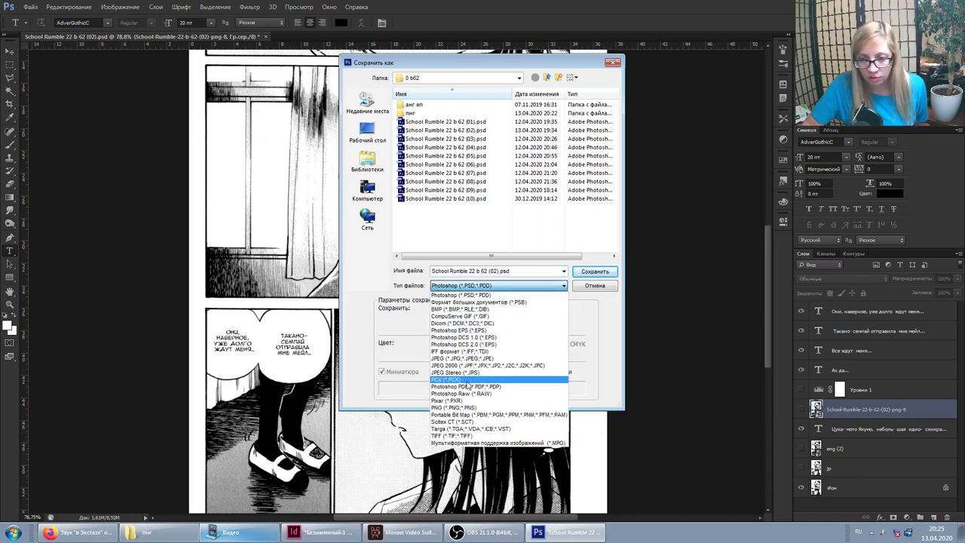
pyautogui.click(464, 407)
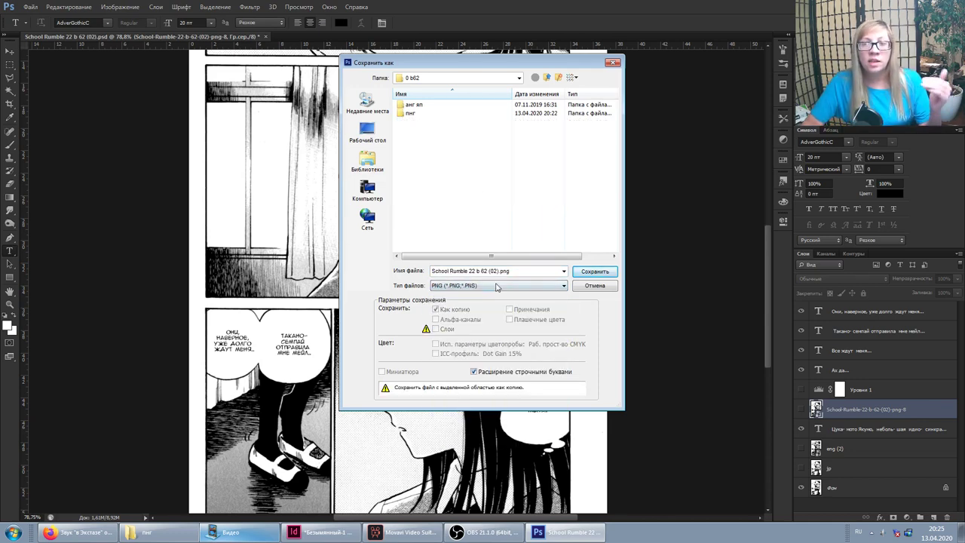
pyautogui.click(607, 287)
pyautogui.click(162, 537)
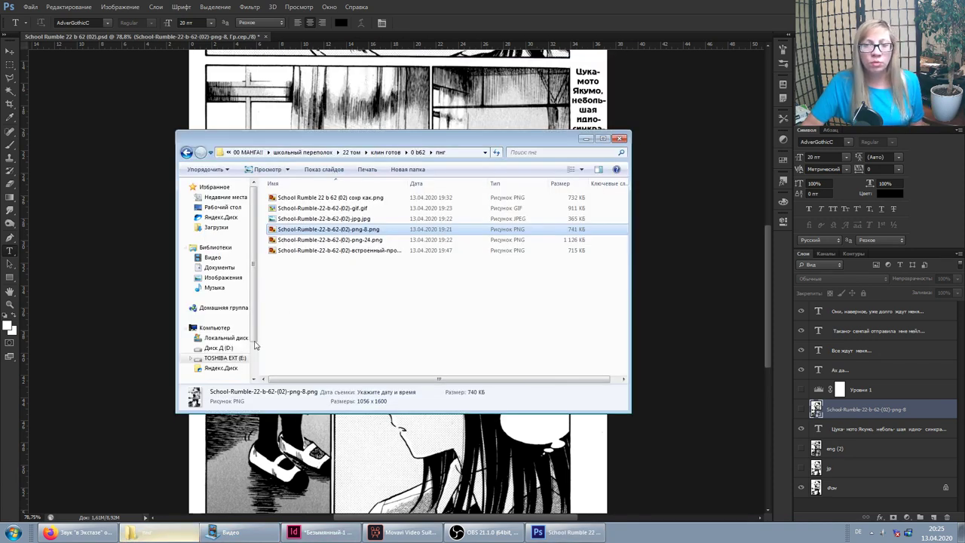
# Widen the Name column and select the School Rumble 22 b 62 (02) сохр как export.
pyautogui.click(295, 299)
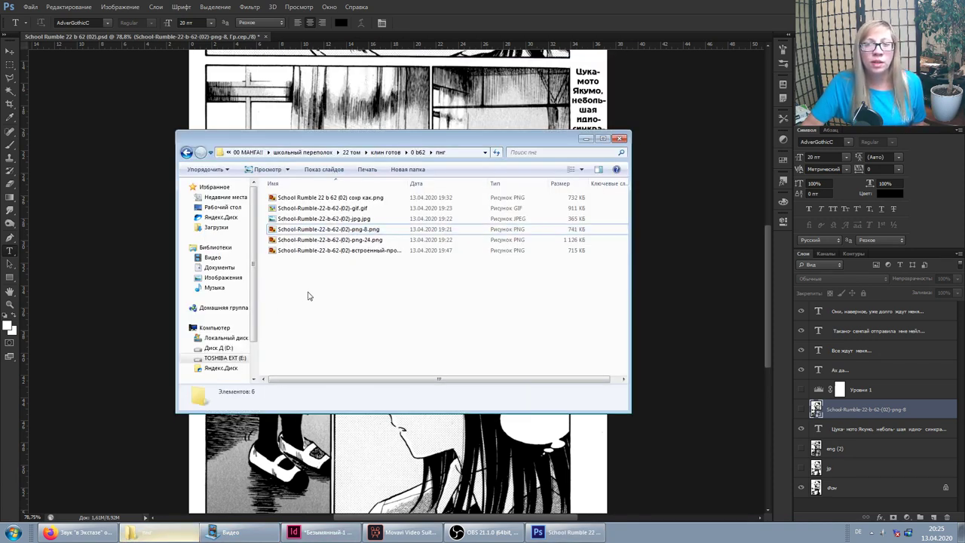
pyautogui.moveTo(407, 183); pyautogui.dragTo(512, 183)
pyautogui.click(398, 199)
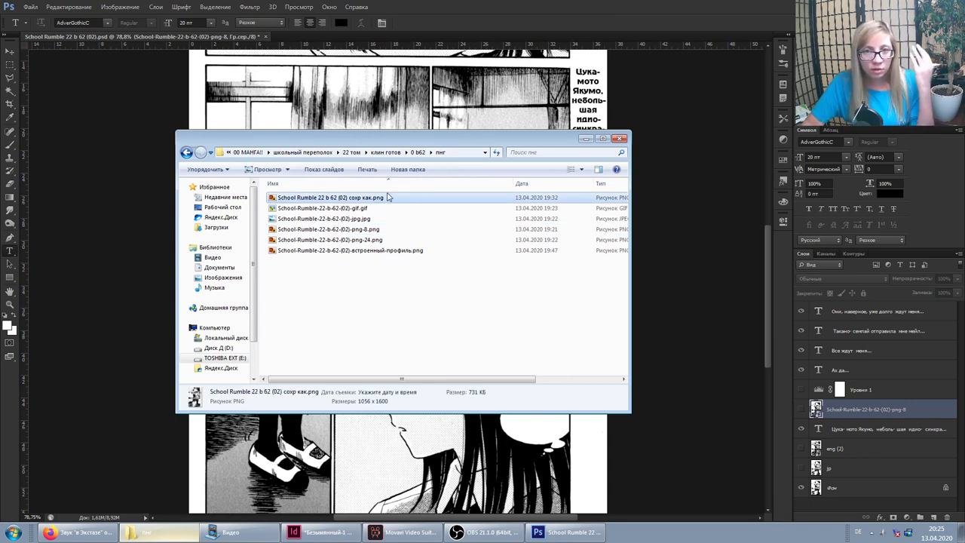
pyautogui.click(299, 200)
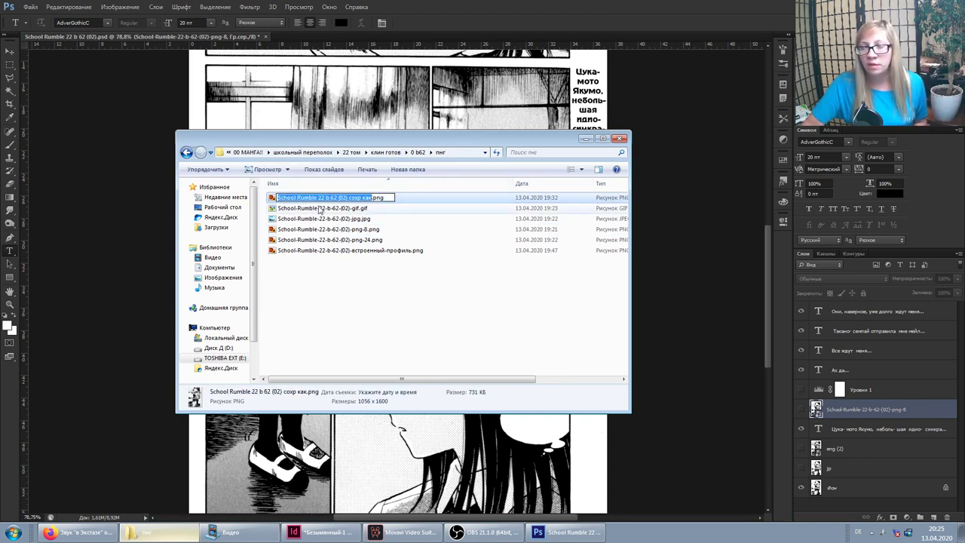
pyautogui.press('Escape')
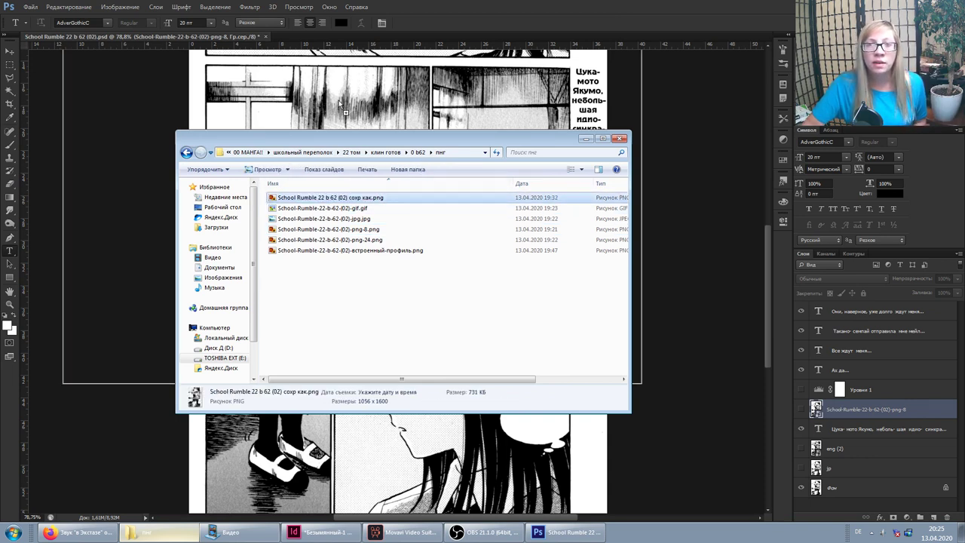
# Place the сохр как PNG into the PSD, align it to the page top, and commit.
pyautogui.doubleClick(348, 197)
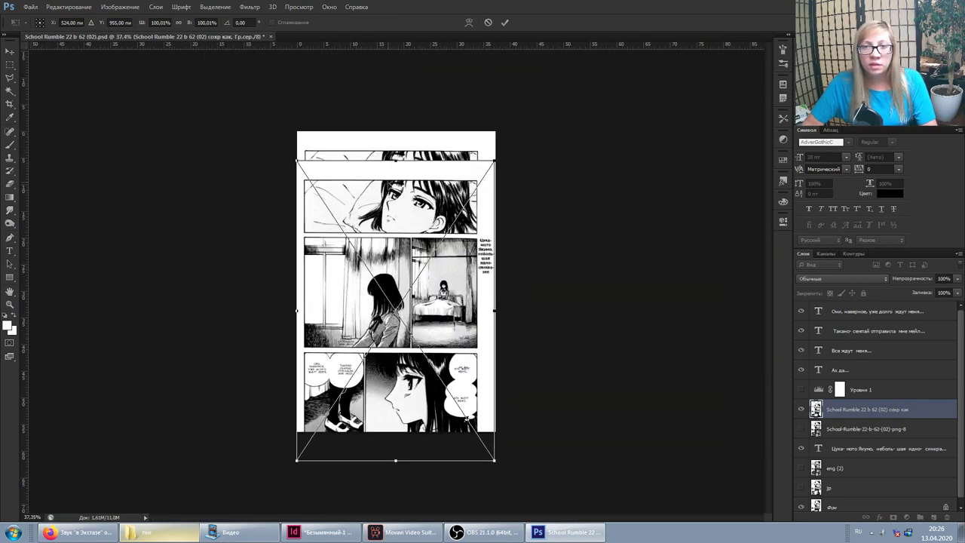
pyautogui.moveTo(388, 180); pyautogui.dragTo(387, 151)
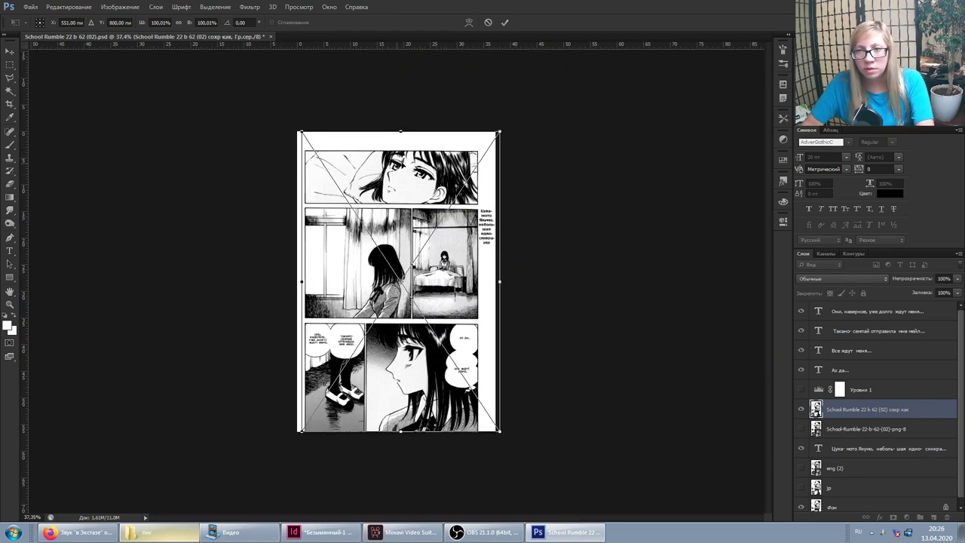
pyautogui.press('Return')
pyautogui.hotkey('ctrl', '0')
pyautogui.scroll(2, 452, 226)
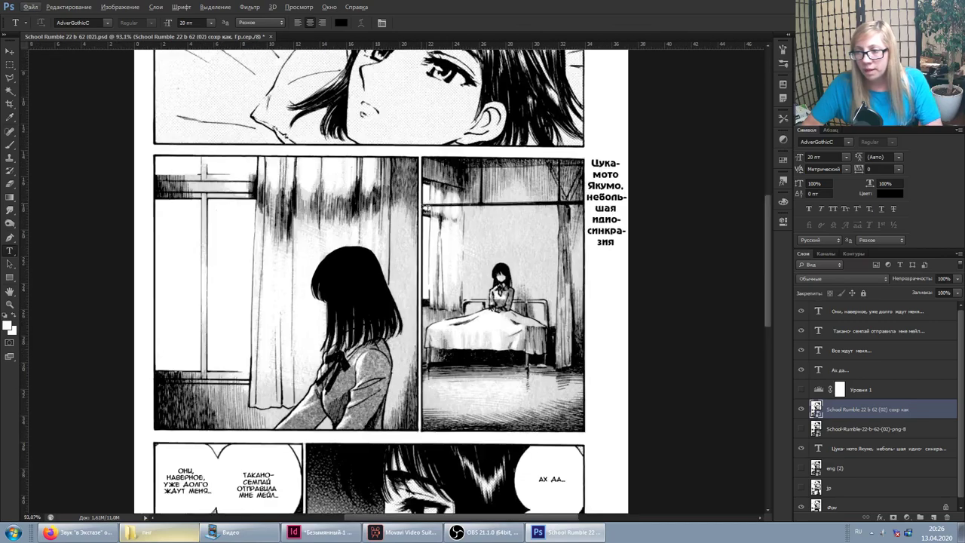
pyautogui.scroll(1, 490, 263)
pyautogui.scroll(1, 515, 289)
pyautogui.scroll(3, 407, 216)
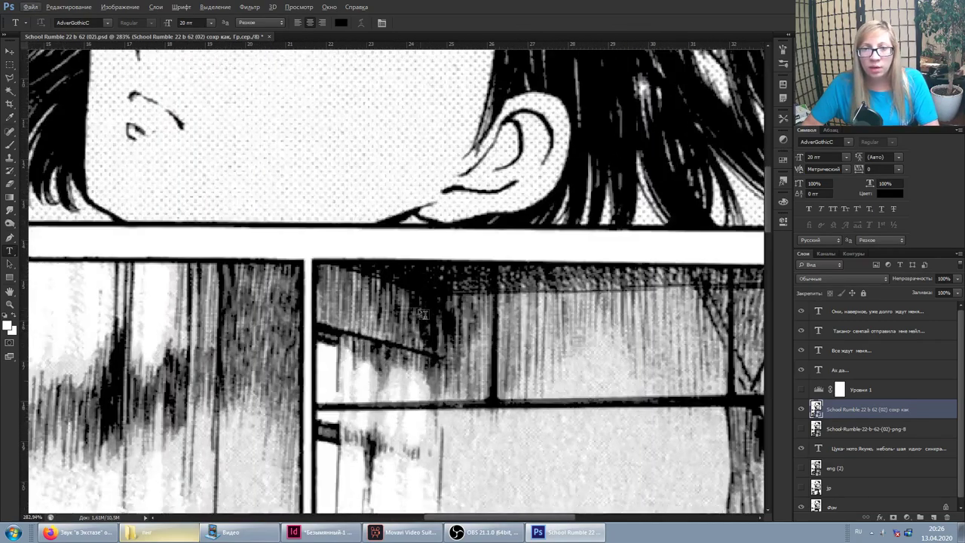
# Toggle the new сохр как layer's visibility to compare it with the other exports.
pyautogui.click(801, 408)
pyautogui.click(802, 409)
pyautogui.click(801, 409)
pyautogui.click(802, 408)
pyautogui.click(801, 408)
pyautogui.click(801, 408)
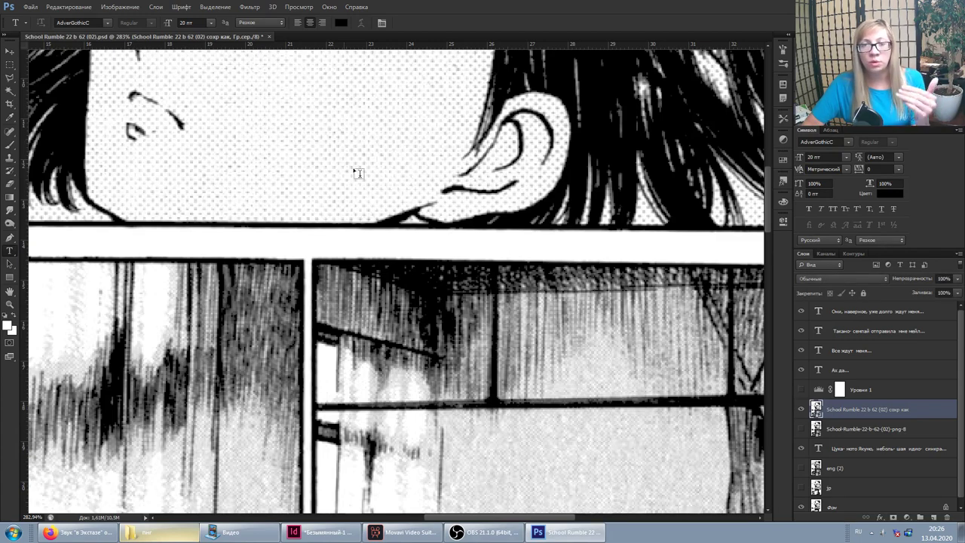
pyautogui.hotkey('ctrl', '0')
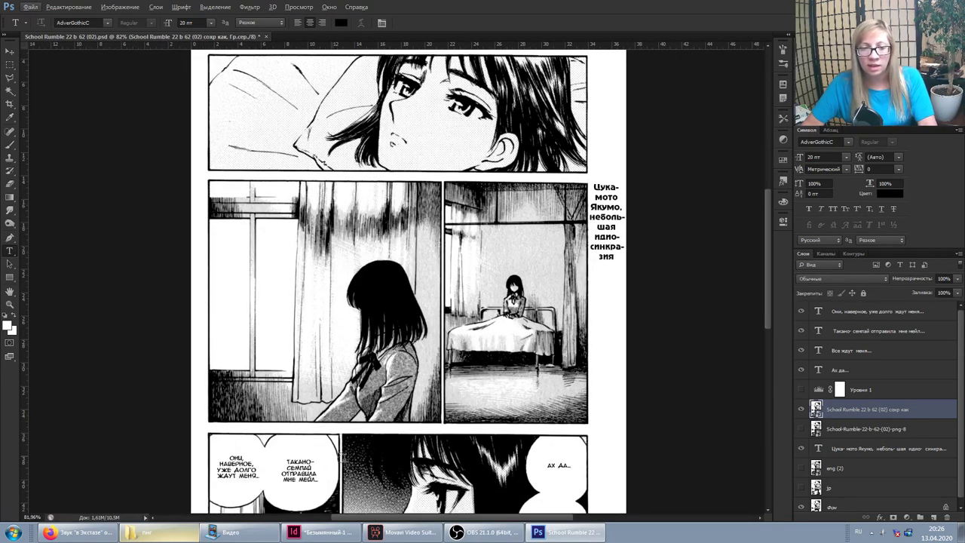
# Open the сохр как PNG as its own docked document tab, then return to the PSD.
pyautogui.click(153, 534)
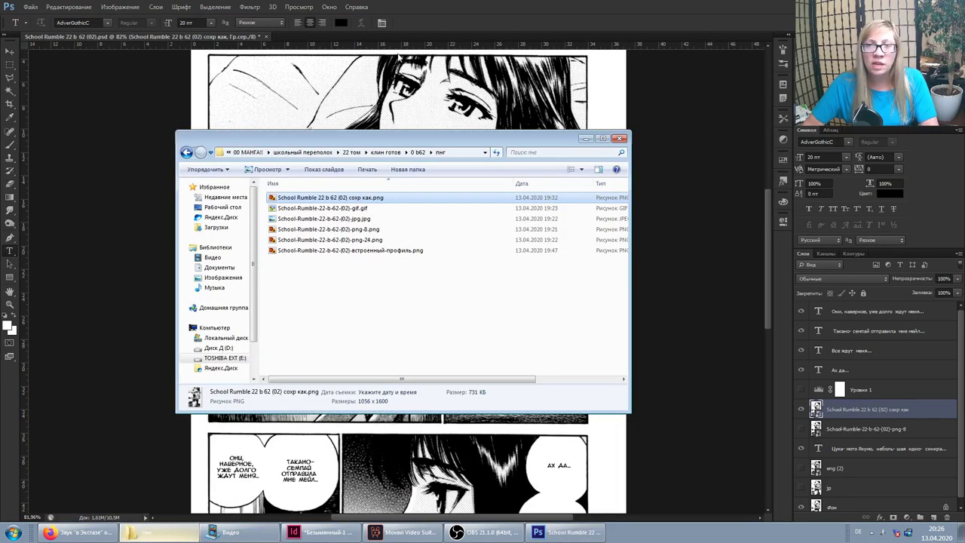
pyautogui.moveTo(354, 200); pyautogui.dragTo(400, 35)
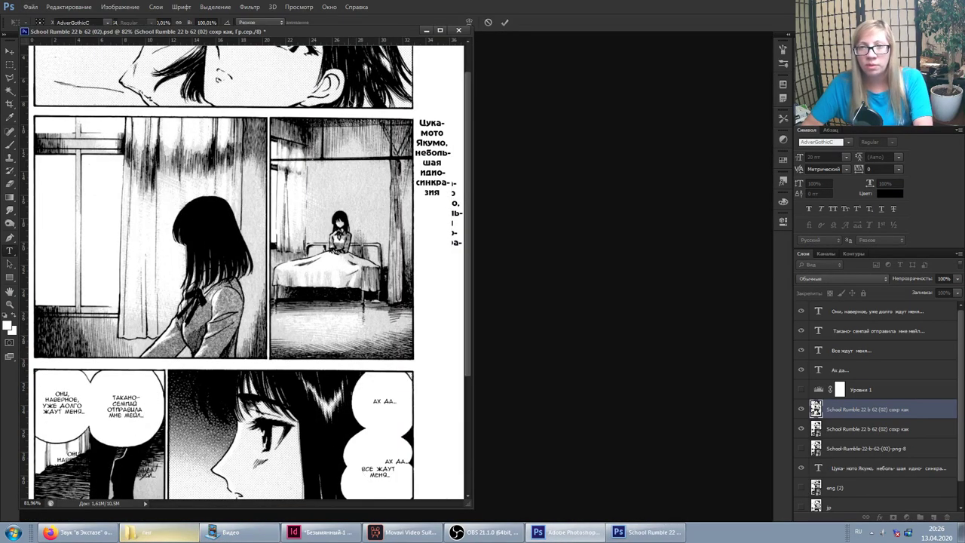
pyautogui.moveTo(334, 33); pyautogui.dragTo(357, 31)
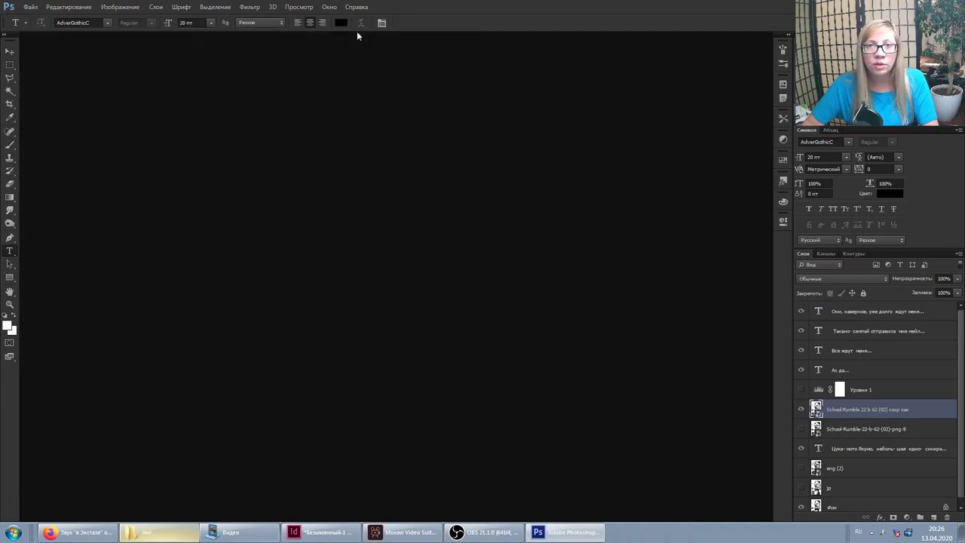
pyautogui.click(128, 534)
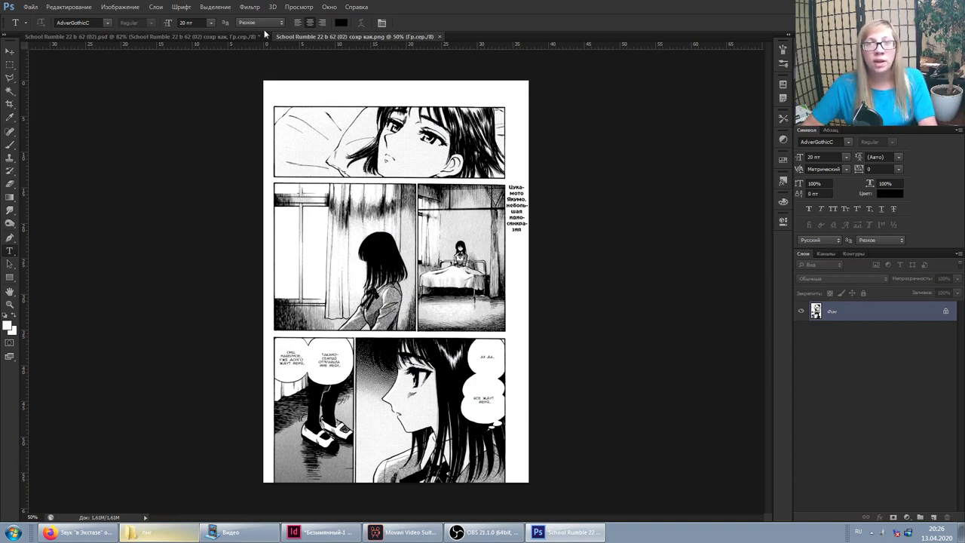
pyautogui.click(230, 37)
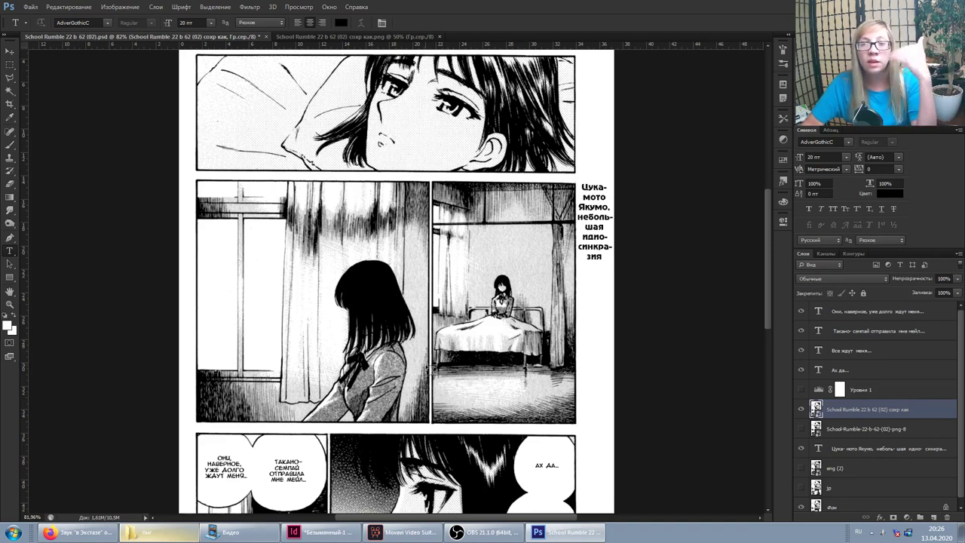
# Select the встроенный-профиль PNG export in the folder and return to Photoshop.
pyautogui.scroll(-2, 392, 452)
pyautogui.click(188, 537)
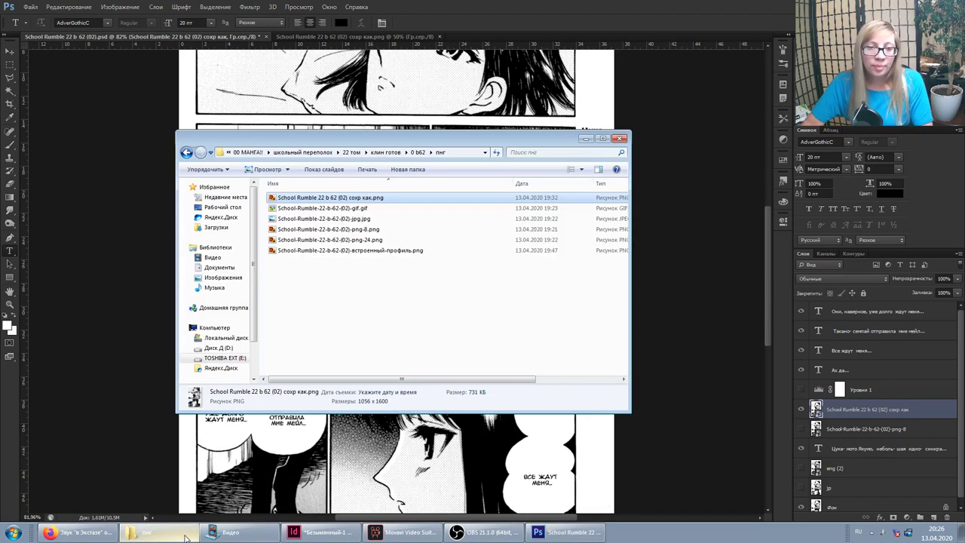
pyautogui.click(361, 331)
pyautogui.click(370, 253)
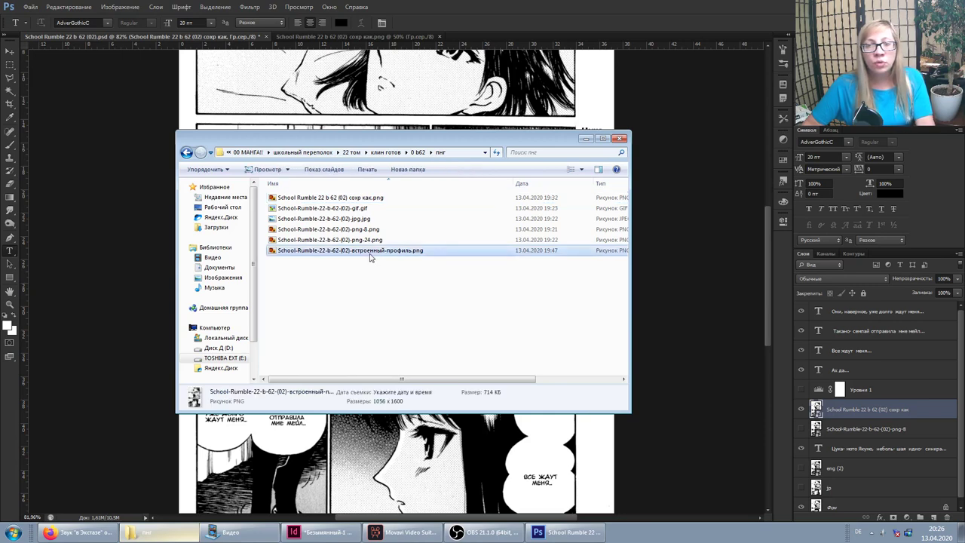
pyautogui.click(403, 79)
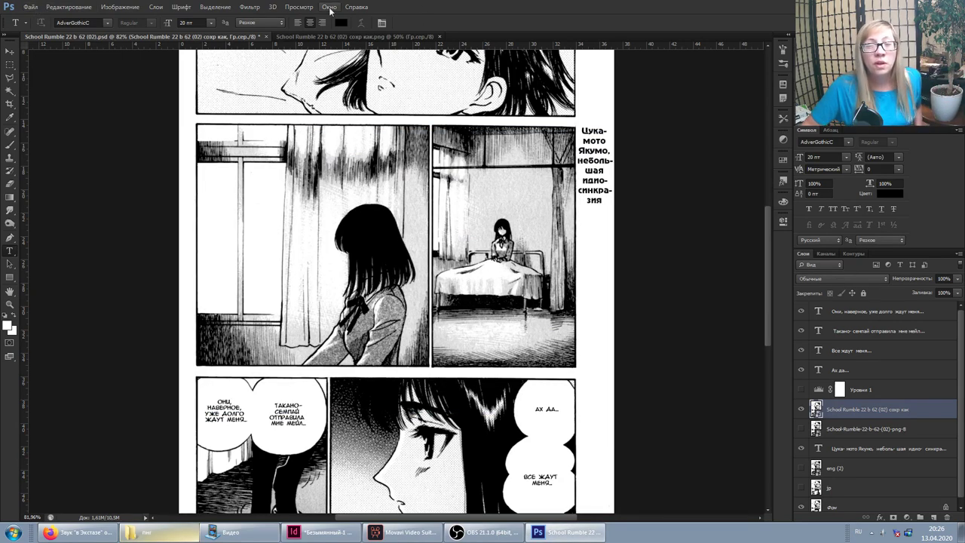
pyautogui.click(31, 7)
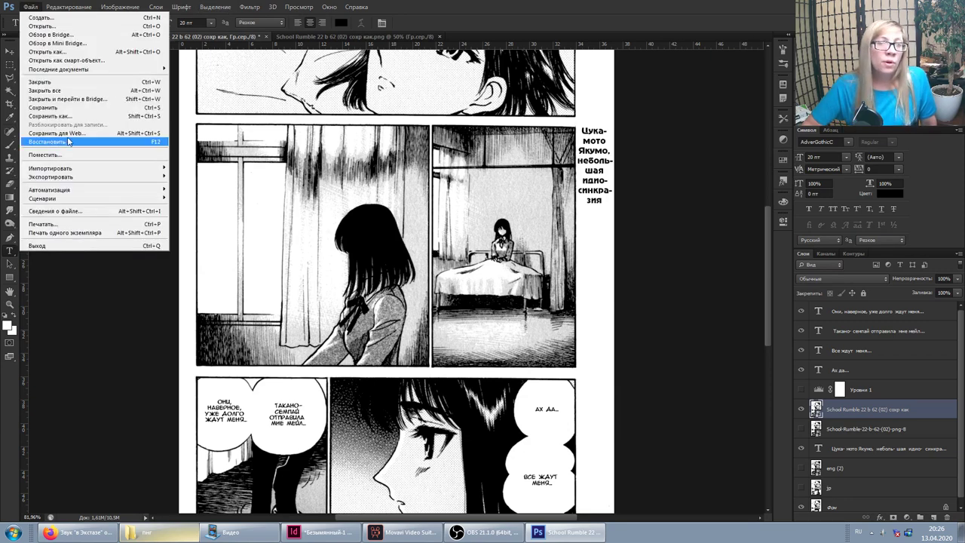
# Inspect the Save for Web PNG-8/GIF settings, cancel, and hide the сохр как layer.
pyautogui.click(67, 134)
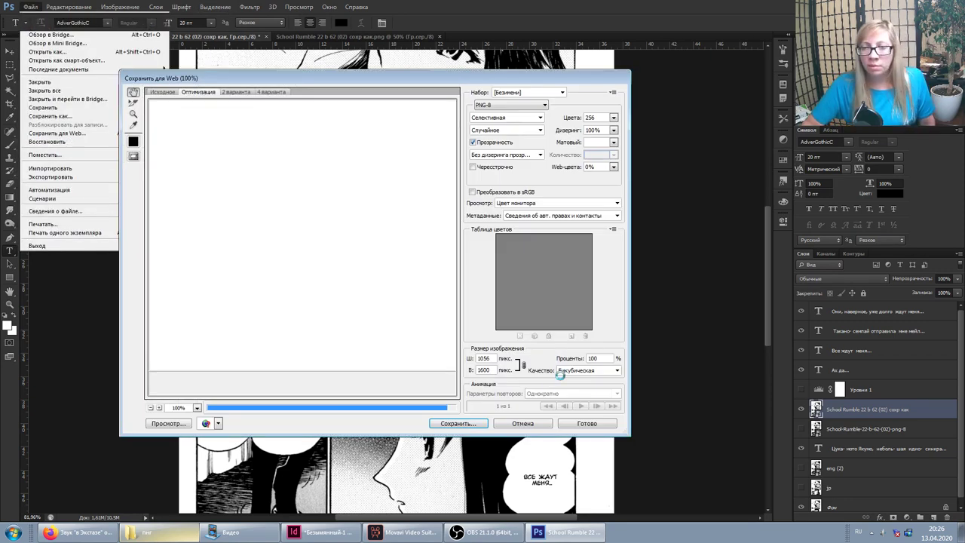
pyautogui.click(527, 427)
pyautogui.click(10, 7)
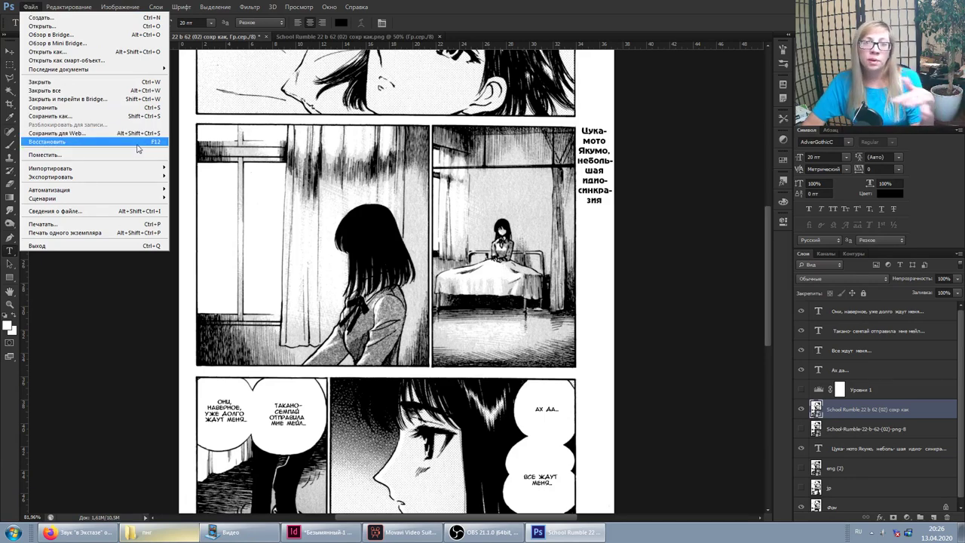
pyautogui.click(96, 134)
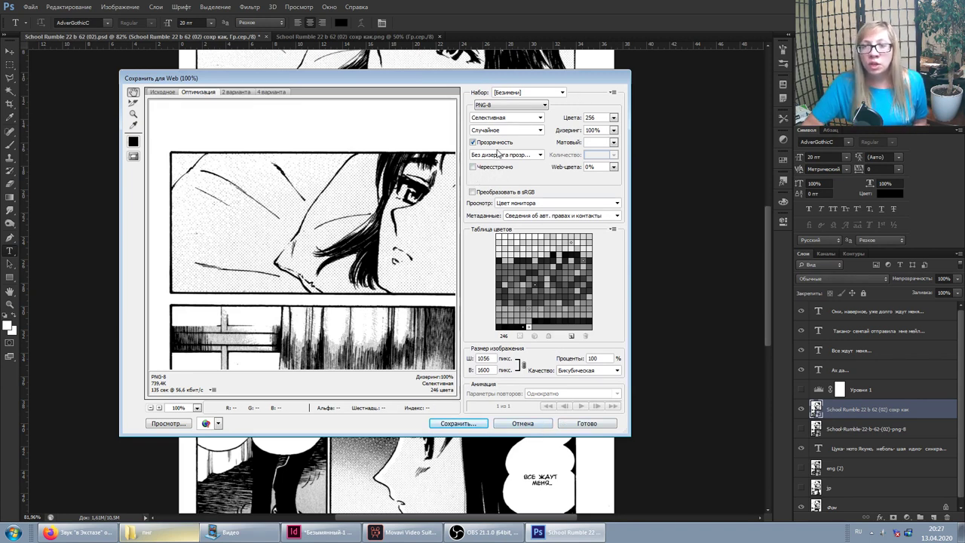
pyautogui.click(530, 425)
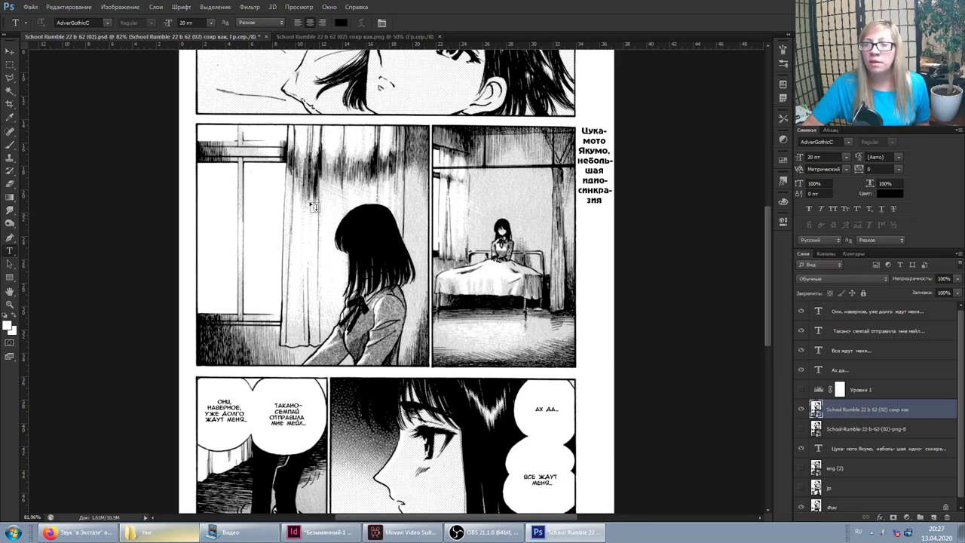
pyautogui.click(800, 408)
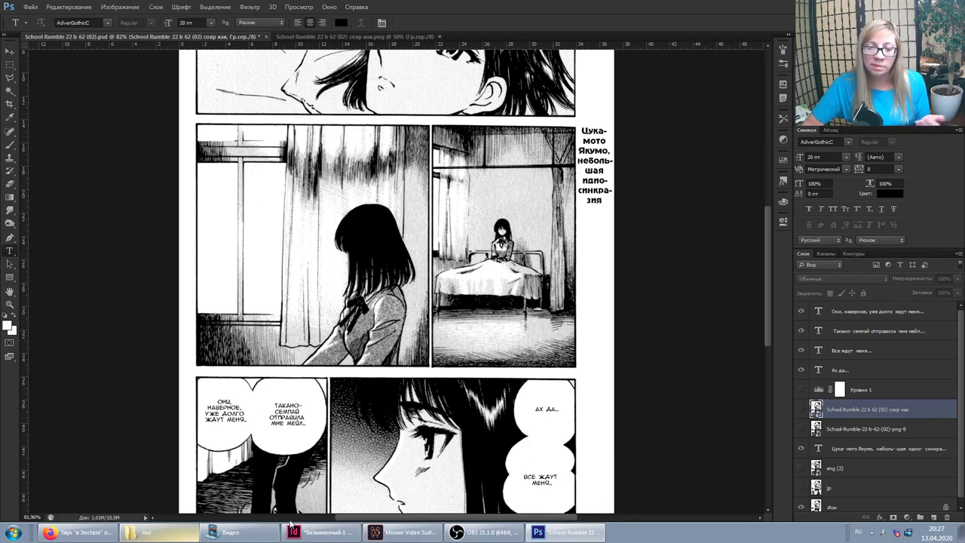
# Place School-Rumble-22-b-62-(02)-встроенный-профиль.png into the PSD page as a committed layer.
pyautogui.scroll(-2, 337, 332)
pyautogui.click(196, 531)
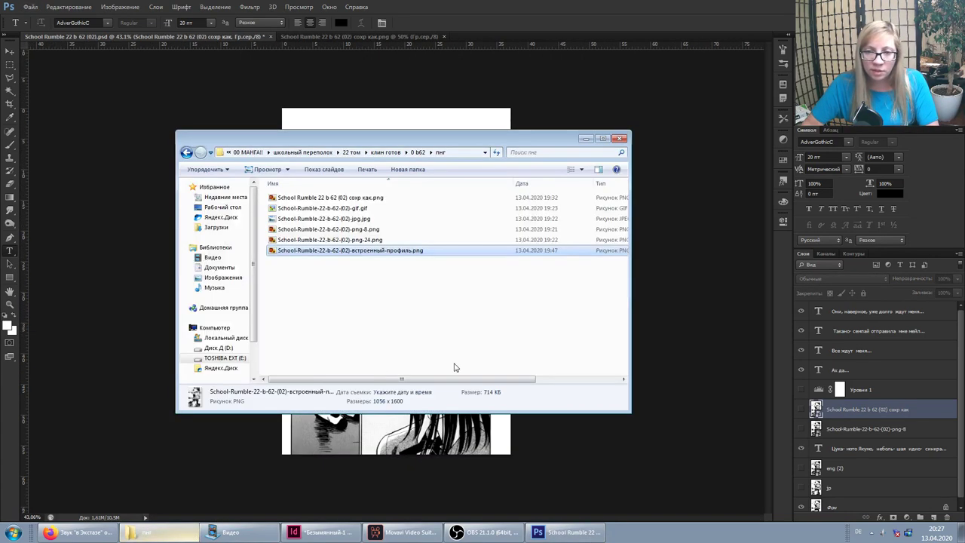
pyautogui.click(362, 251)
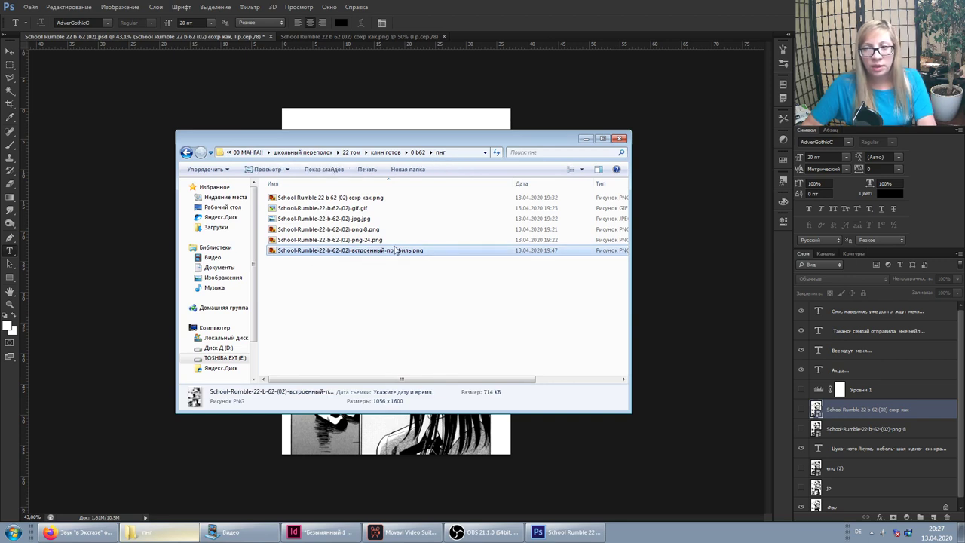
pyautogui.moveTo(510, 184); pyautogui.dragTo(439, 187)
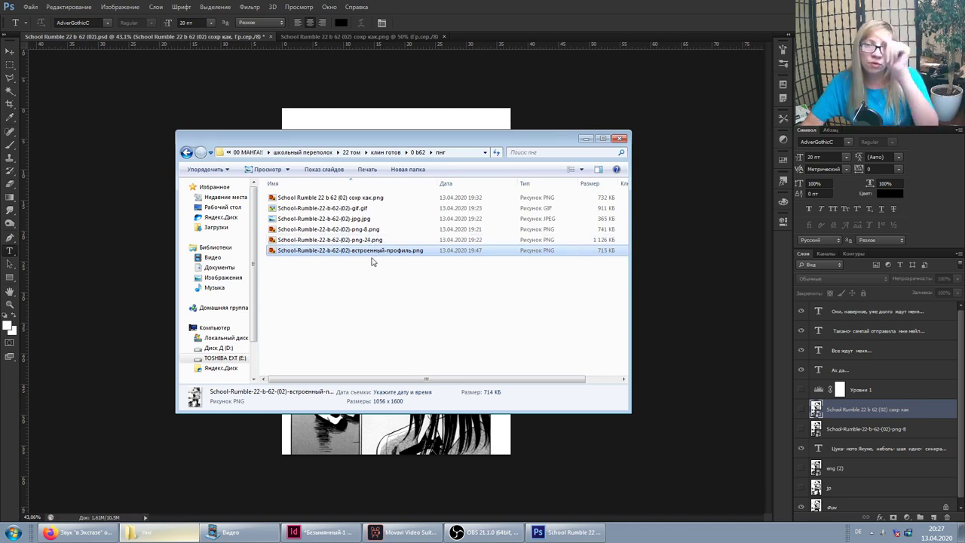
pyautogui.press('Return')
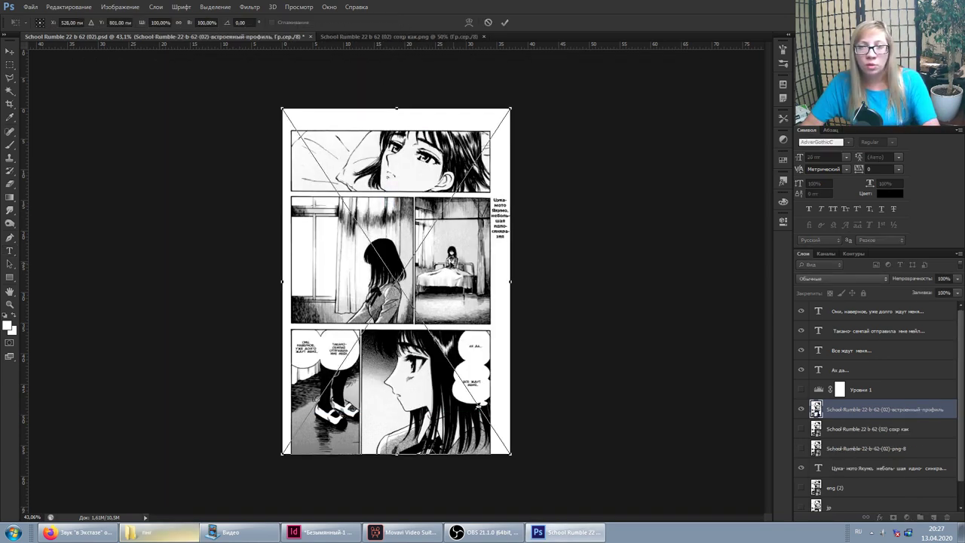
pyautogui.press('Return')
pyautogui.scroll(5, 509, 193)
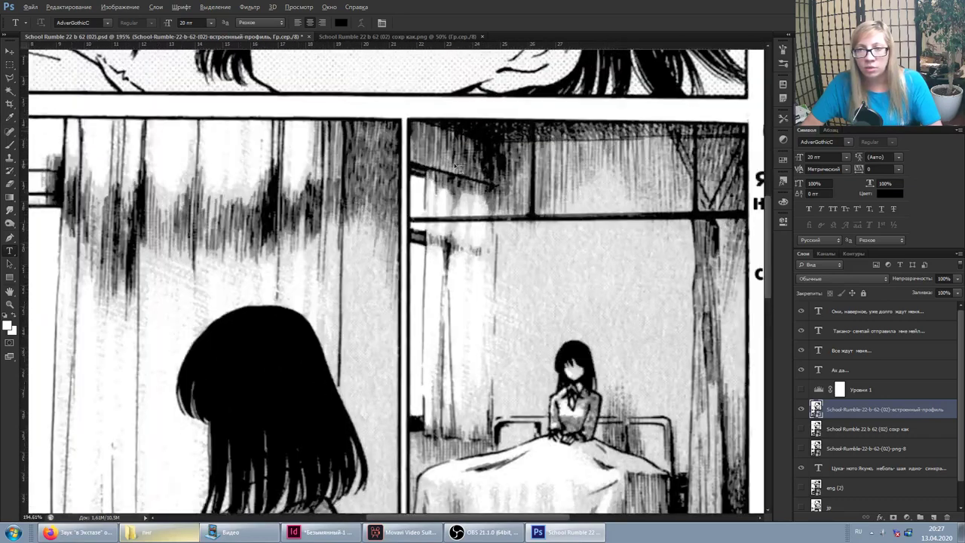
# Toggle the встроенный-профиль layer's visibility repeatedly to compare it against the page.
pyautogui.click(802, 410)
pyautogui.click(802, 410)
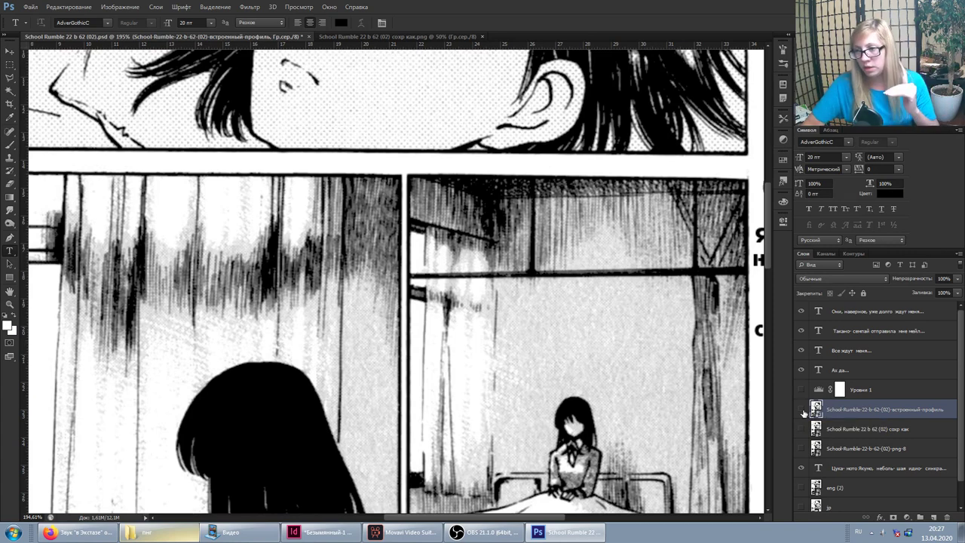
pyautogui.click(802, 410)
pyautogui.click(802, 410)
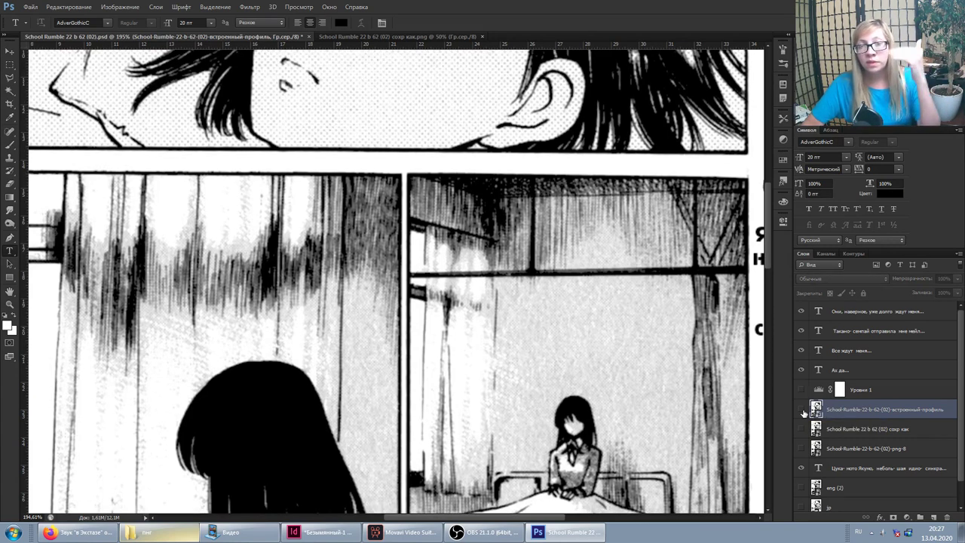
pyautogui.click(802, 410)
pyautogui.click(802, 410)
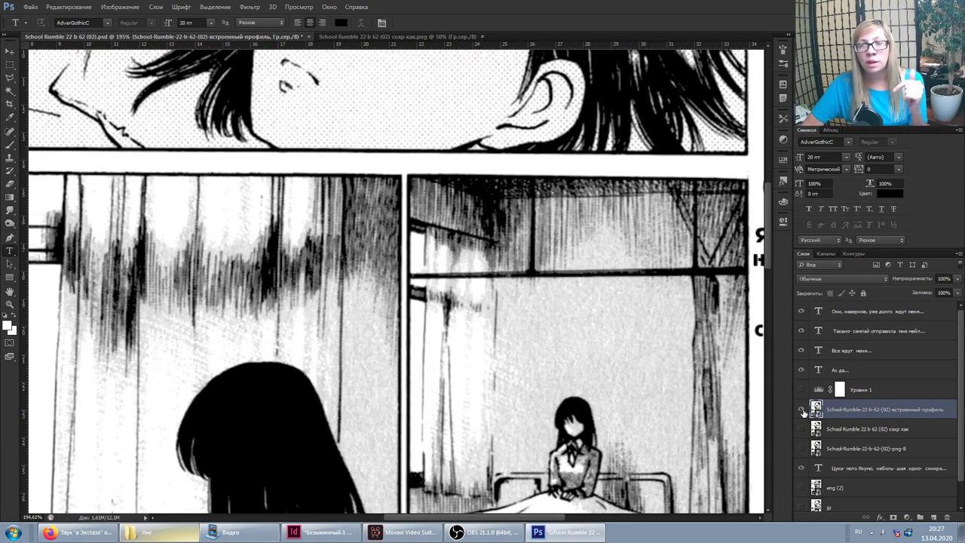
pyautogui.scroll(-2, 512, 240)
pyautogui.scroll(-3, 452, 302)
pyautogui.scroll(-3, 415, 377)
pyautogui.scroll(3, 387, 433)
pyautogui.scroll(2, 387, 433)
pyautogui.click(801, 409)
pyautogui.click(801, 430)
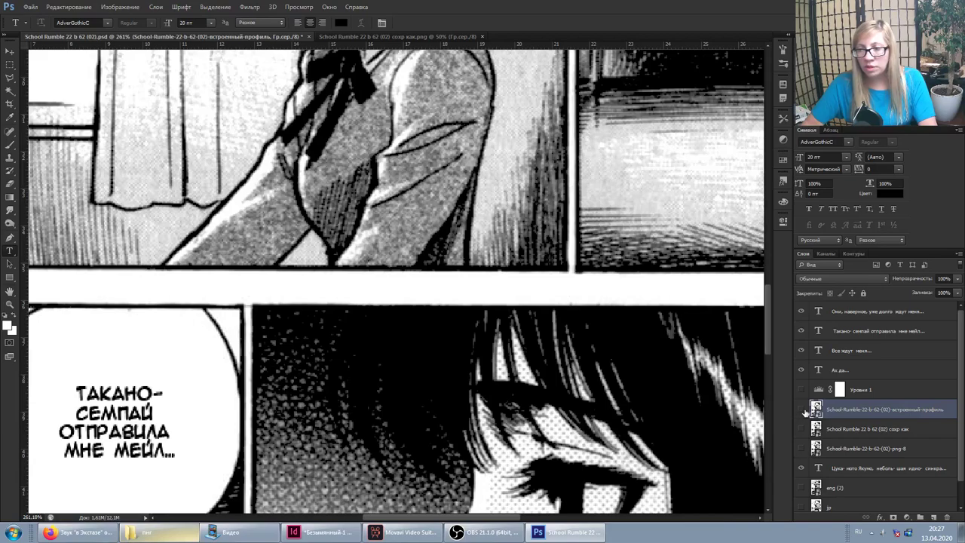
pyautogui.click(801, 409)
# Compare the png-8 and сохр как layers by toggling them, then bring up the пнг exports folder.
pyautogui.click(801, 450)
pyautogui.click(801, 450)
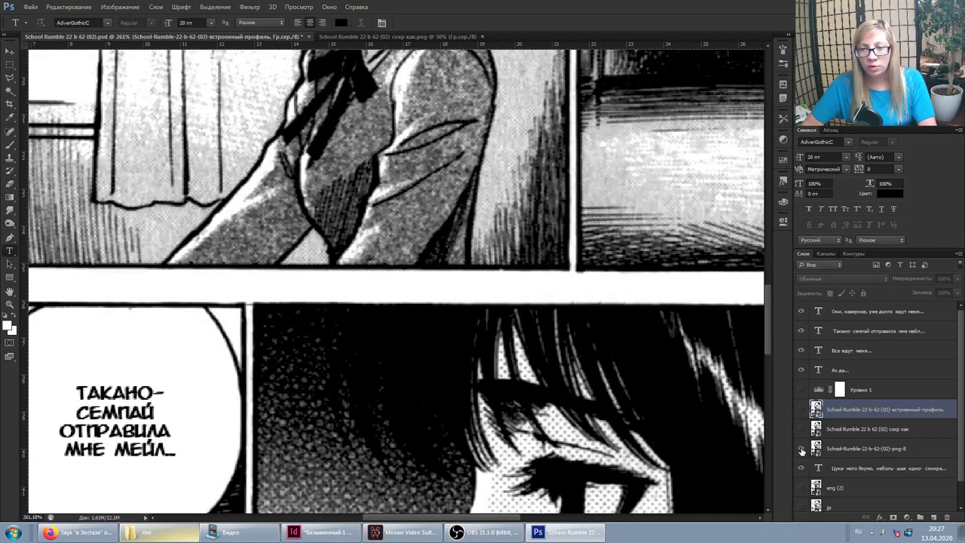
pyautogui.click(801, 450)
pyautogui.click(801, 450)
pyautogui.click(801, 450)
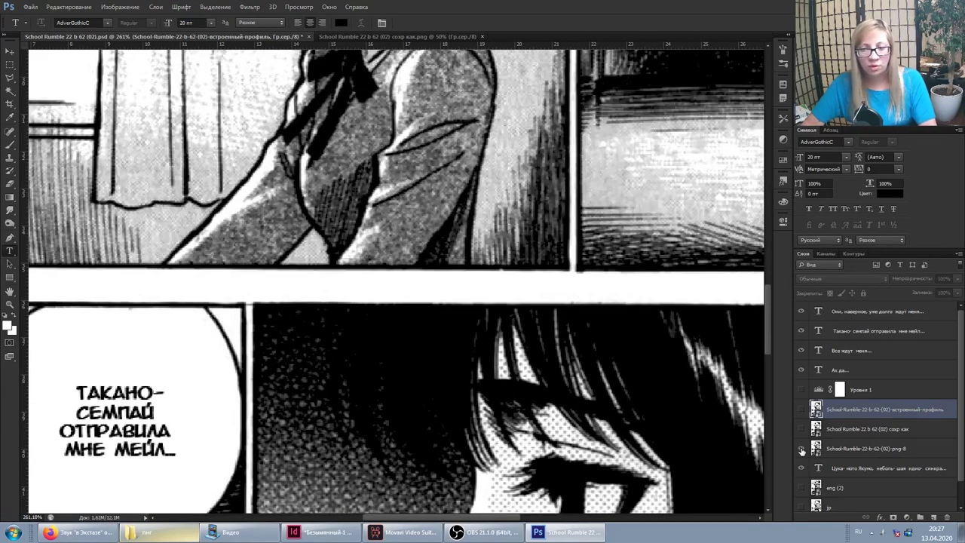
pyautogui.click(801, 450)
pyautogui.click(801, 411)
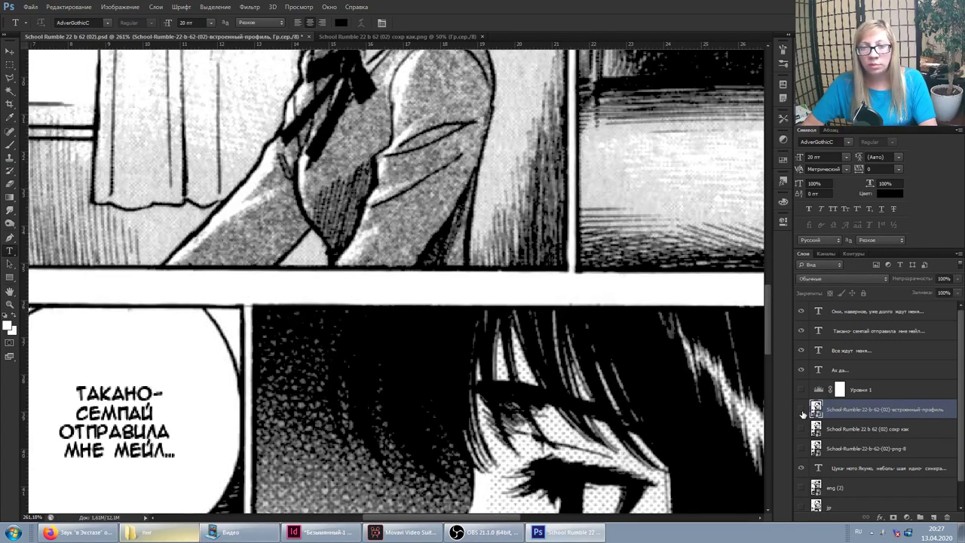
pyautogui.click(801, 429)
pyautogui.click(801, 430)
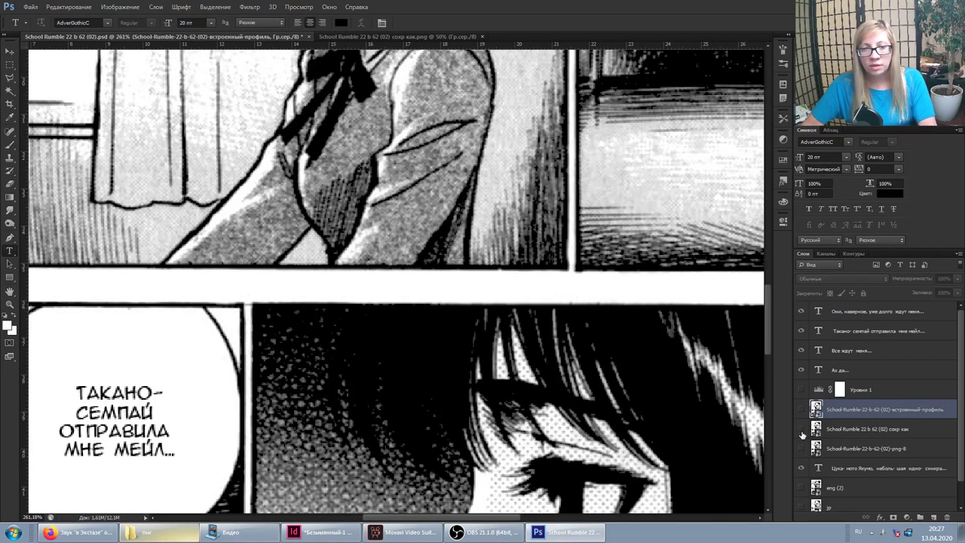
pyautogui.click(801, 430)
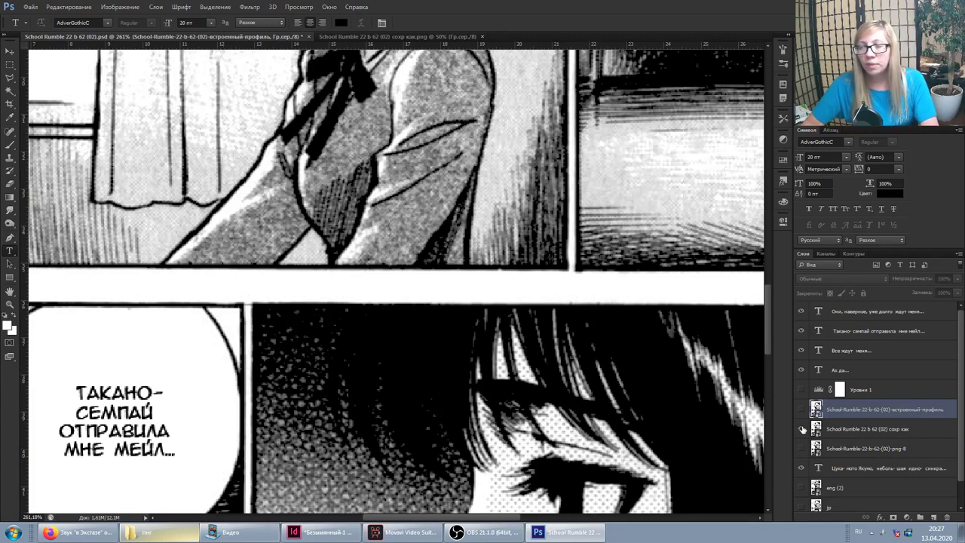
pyautogui.click(160, 532)
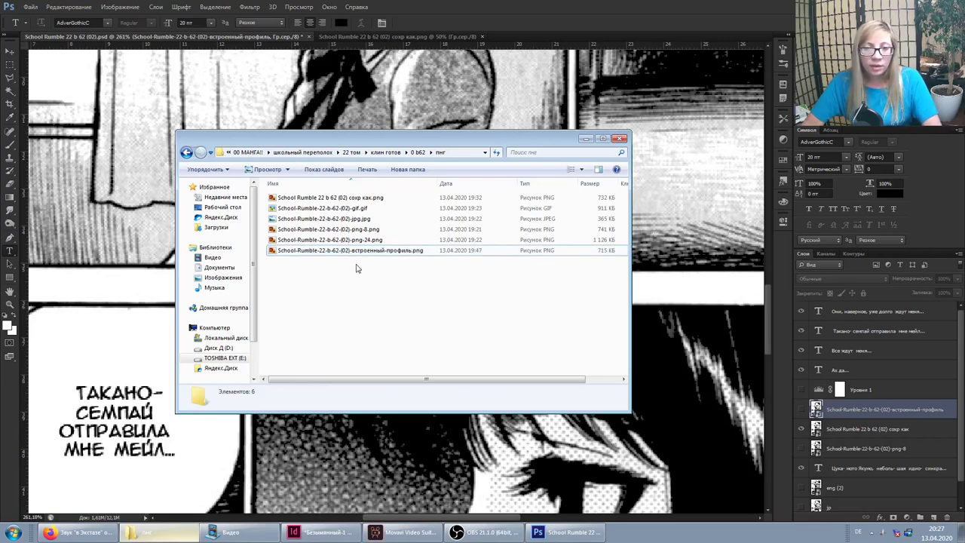
# Delete the png-24 export file to the Recycle Bin.
pyautogui.moveTo(435, 182); pyautogui.dragTo(424, 186)
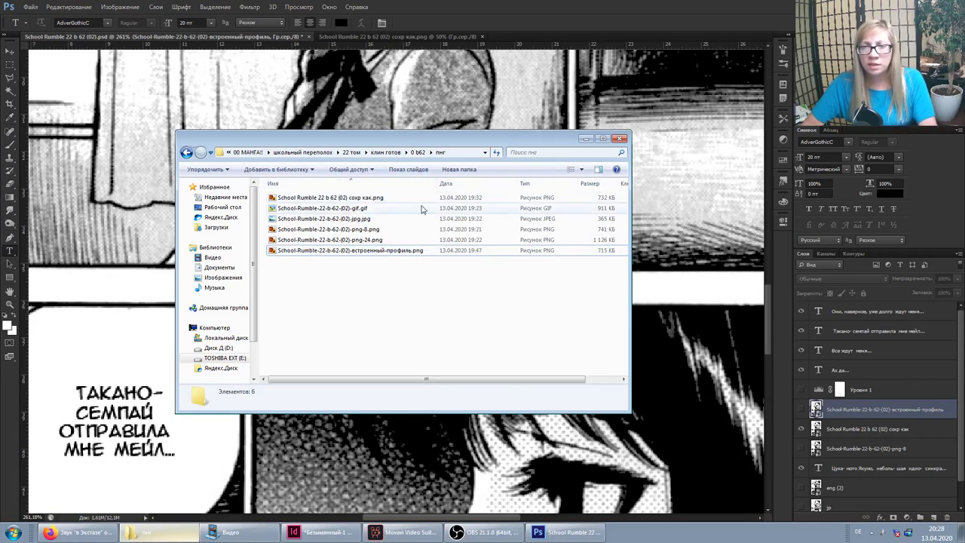
pyautogui.click(362, 201)
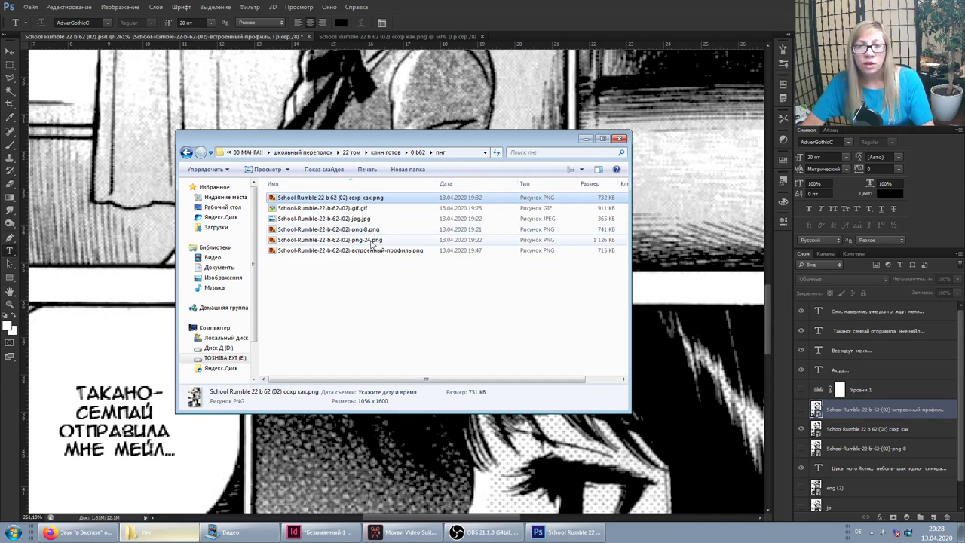
pyautogui.click(371, 240)
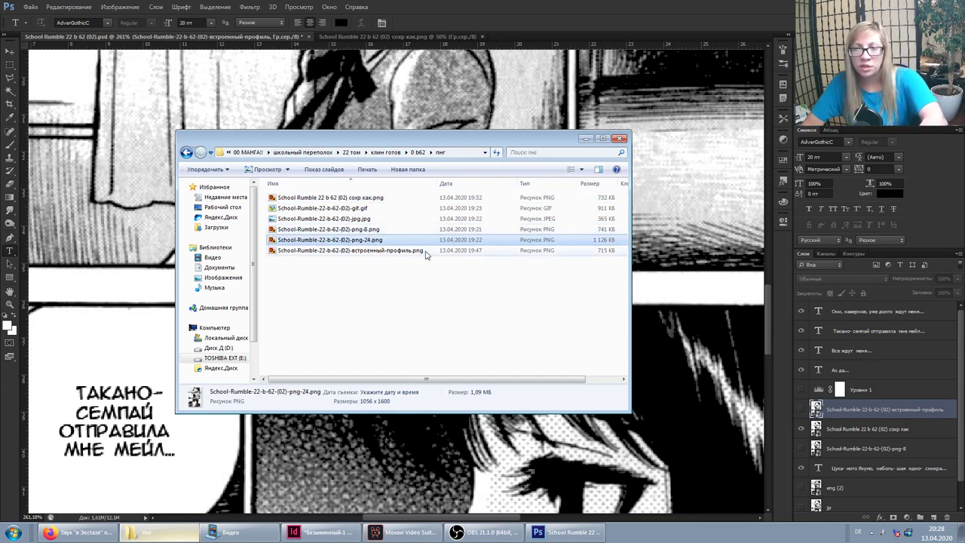
pyautogui.doubleClick(369, 240)
pyautogui.press('Return')
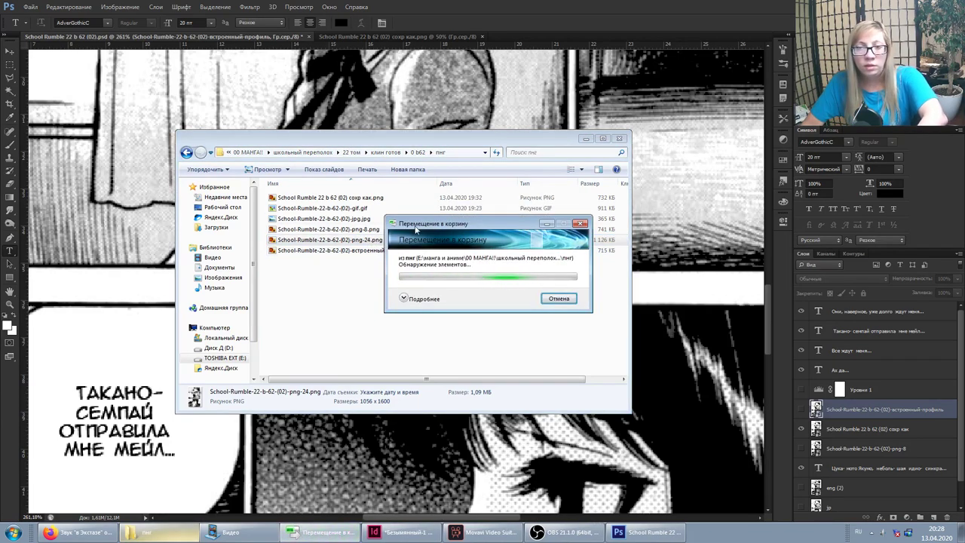
# Delete the gif and jpg export files.
pyautogui.click(368, 211)
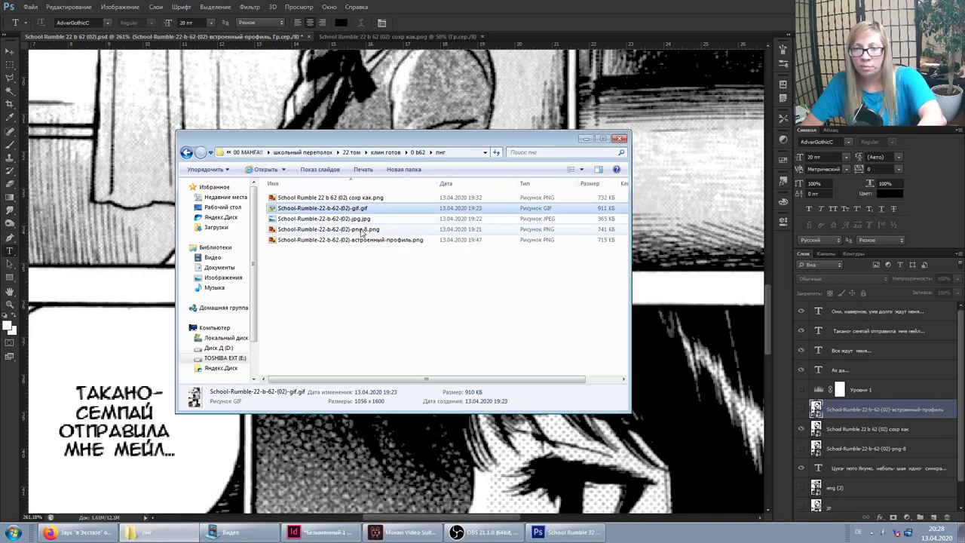
pyautogui.press('Delete')
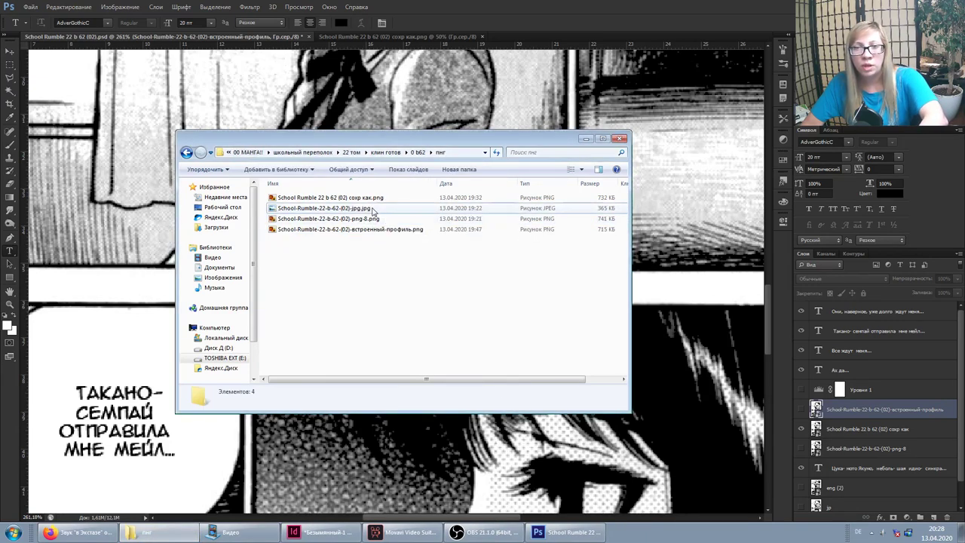
pyautogui.click(347, 209)
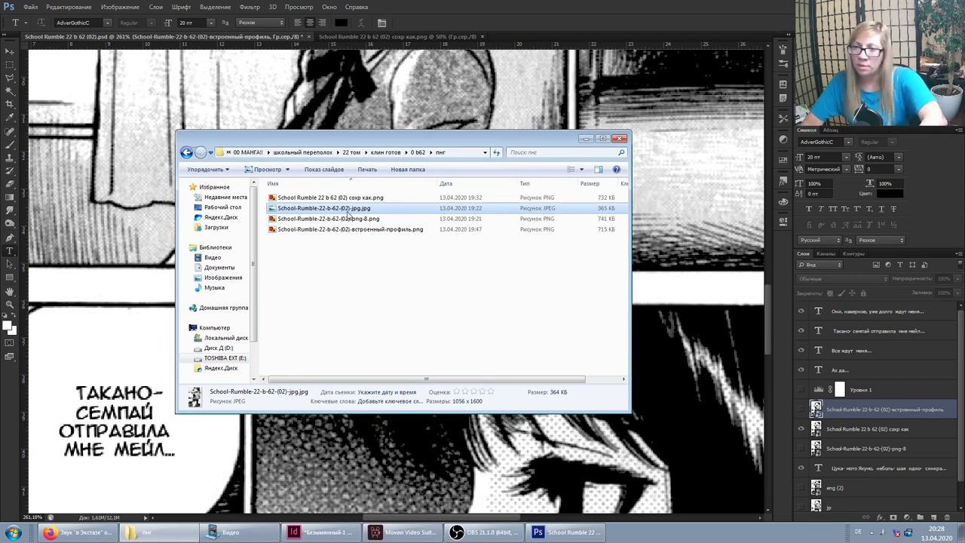
pyautogui.press('Delete')
pyautogui.press('Return')
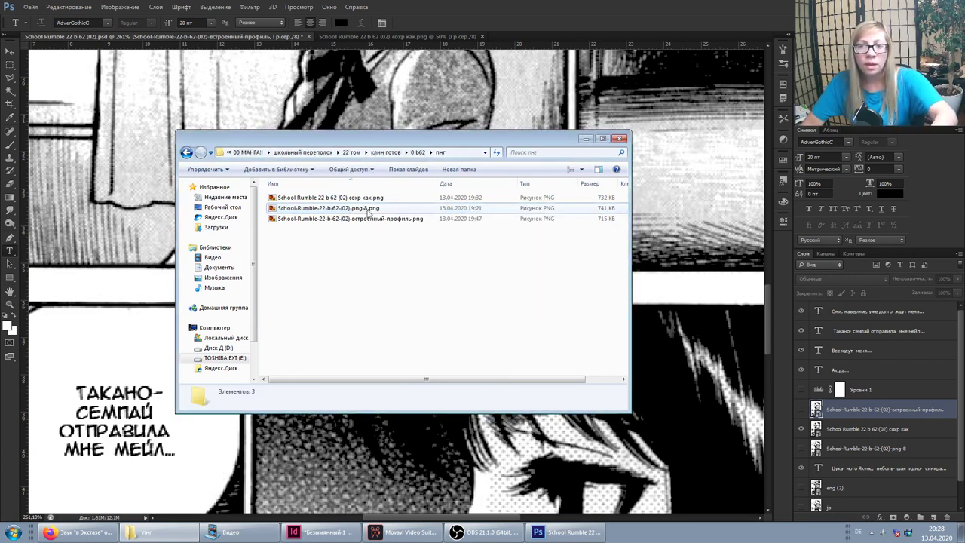
# Delete the png-8 export, check the two remaining PNGs, and return to Photoshop.
pyautogui.click(391, 211)
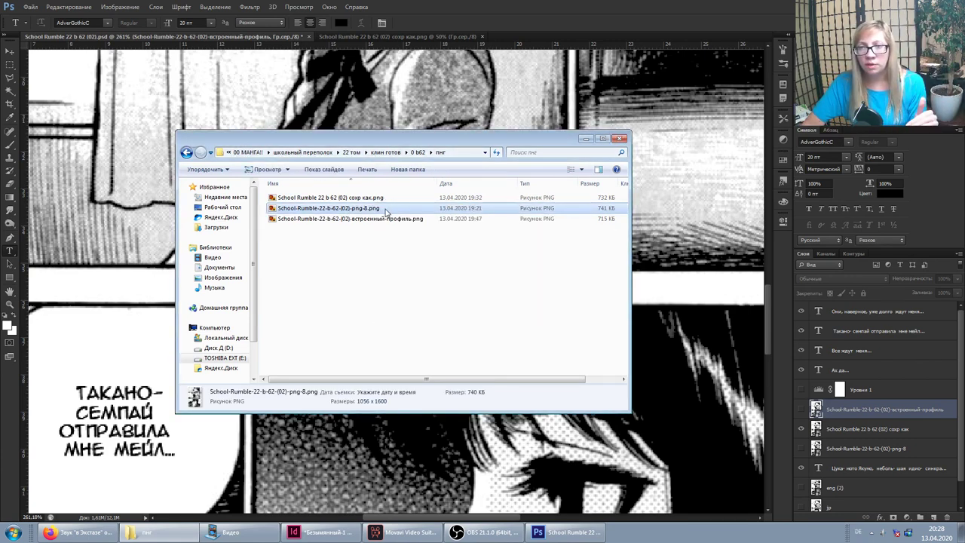
pyautogui.click(392, 218)
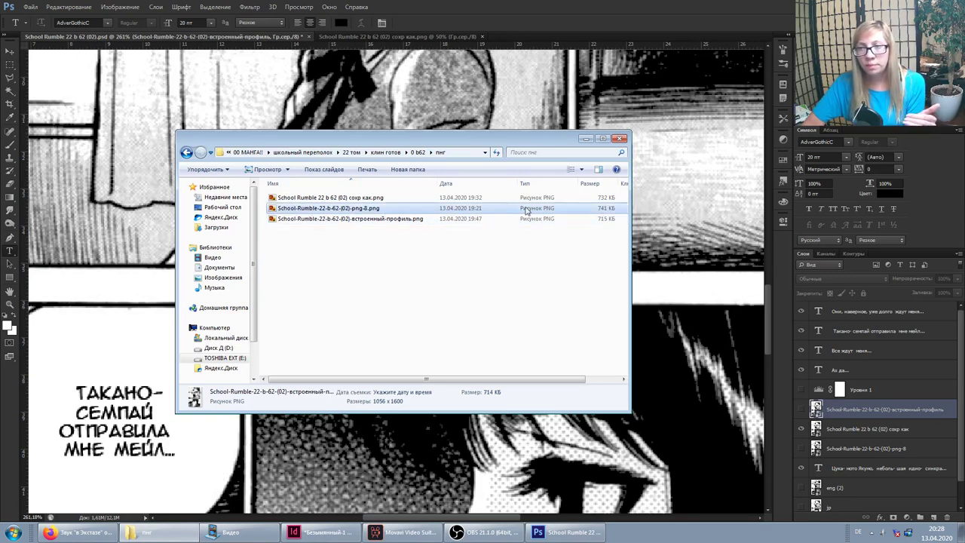
pyautogui.press('Delete')
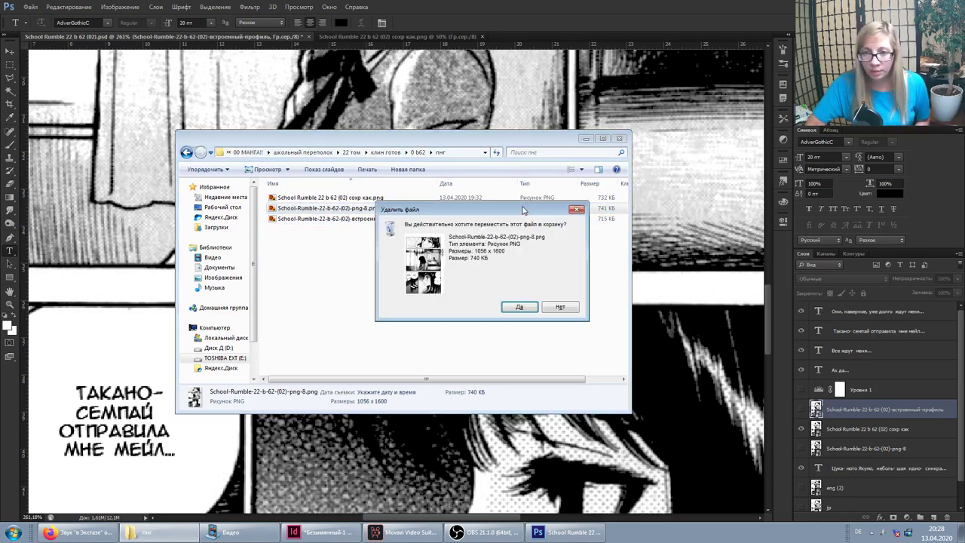
pyautogui.press('Return')
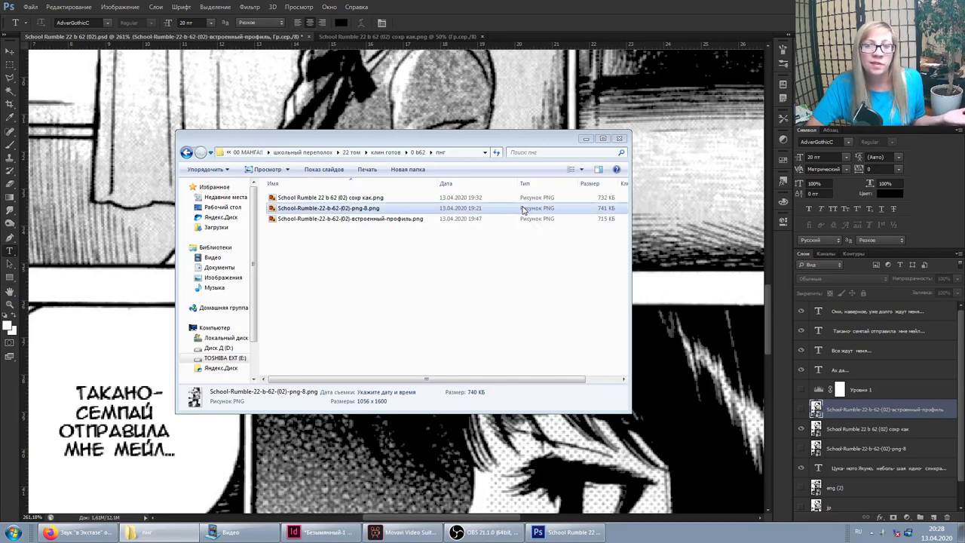
pyautogui.click(512, 197)
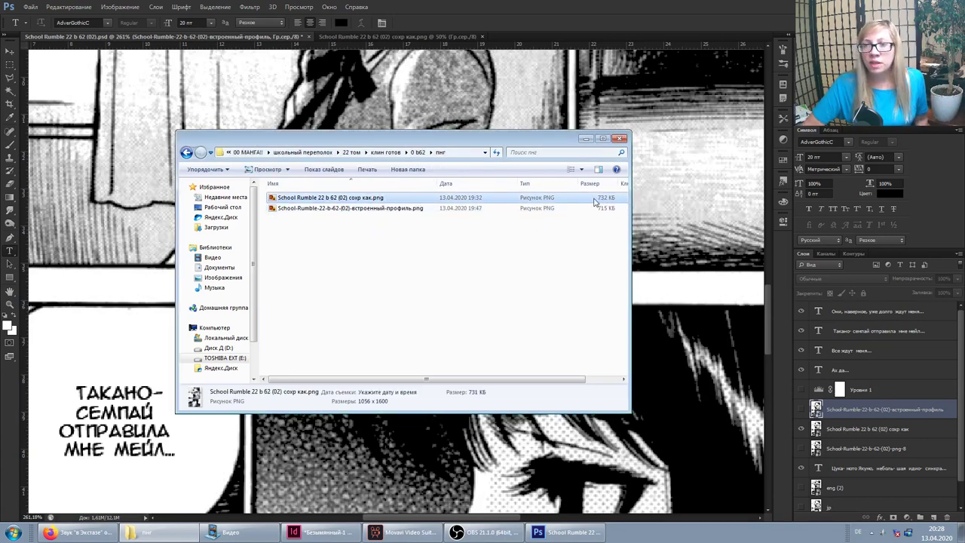
pyautogui.click(398, 213)
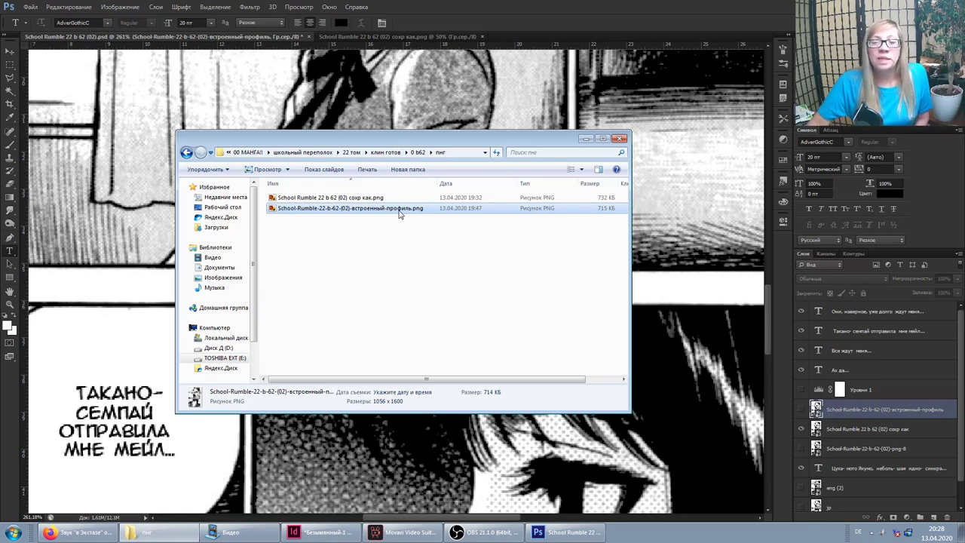
pyautogui.click(567, 532)
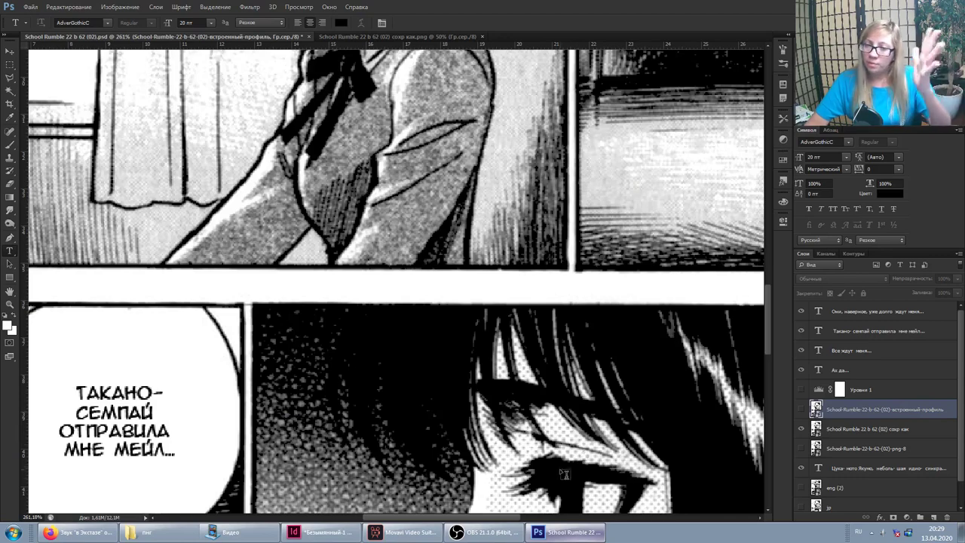
# Minimize Photoshop and bring the OBS Studio recorder to the front.
pyautogui.click(556, 533)
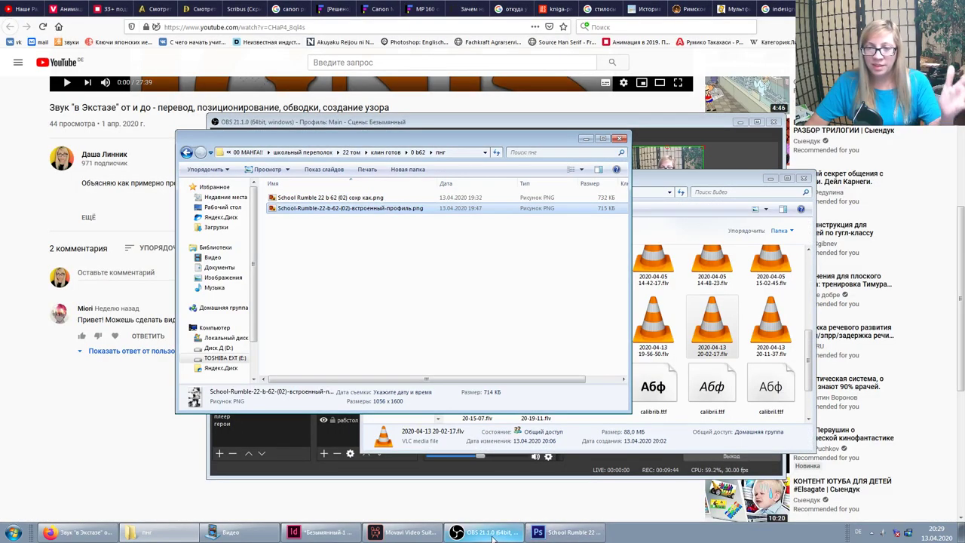
pyautogui.click(484, 532)
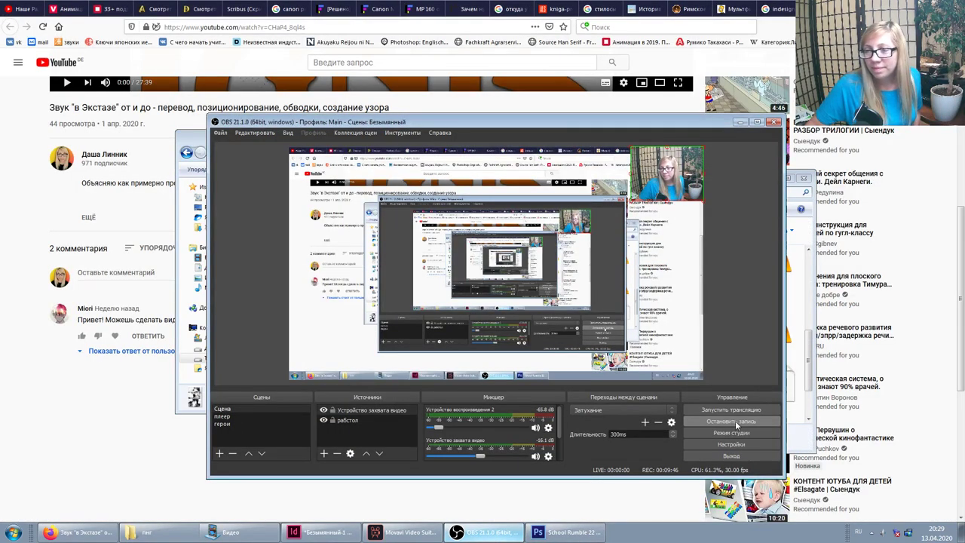